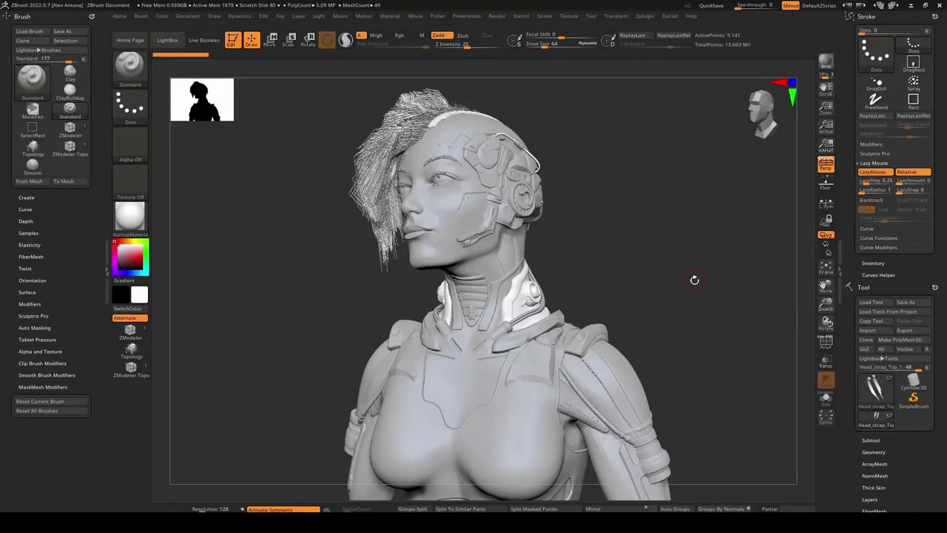
Inspect the cyborg bust from several angles, selecting the round ear piece and viewing the side of the head up close
left_click_drag(679, 245, 641, 235)
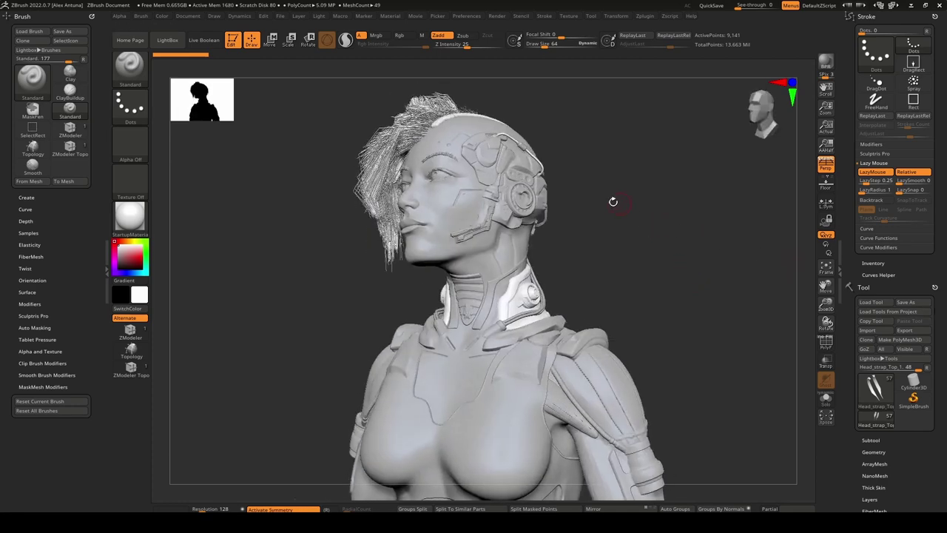
left_click_drag(611, 202, 651, 215)
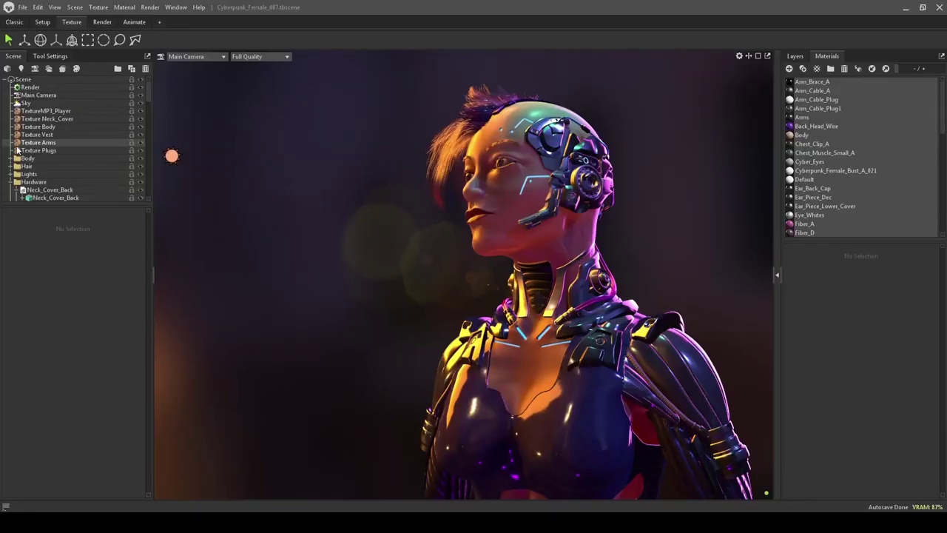
left_click(11, 182)
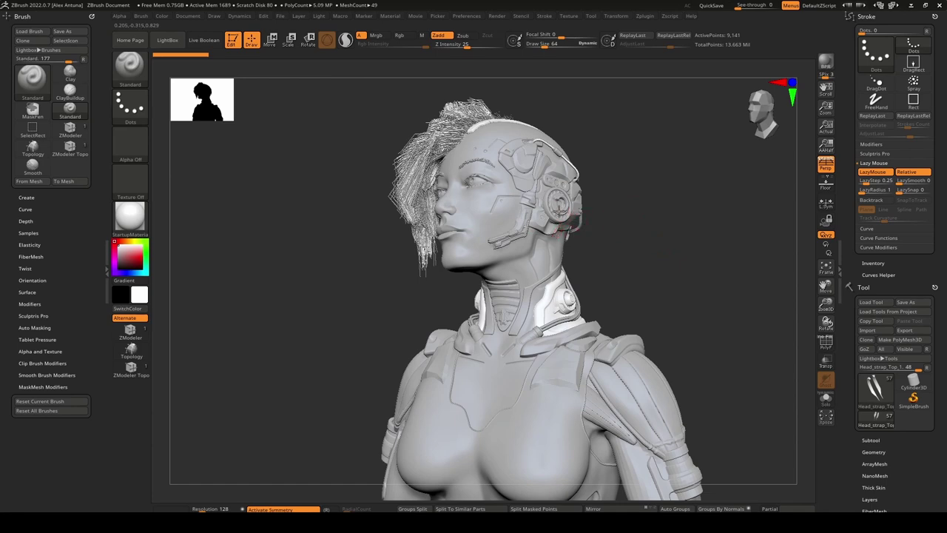
left_click(561, 211, "alt")
left_click_drag(670, 194, 748, 283)
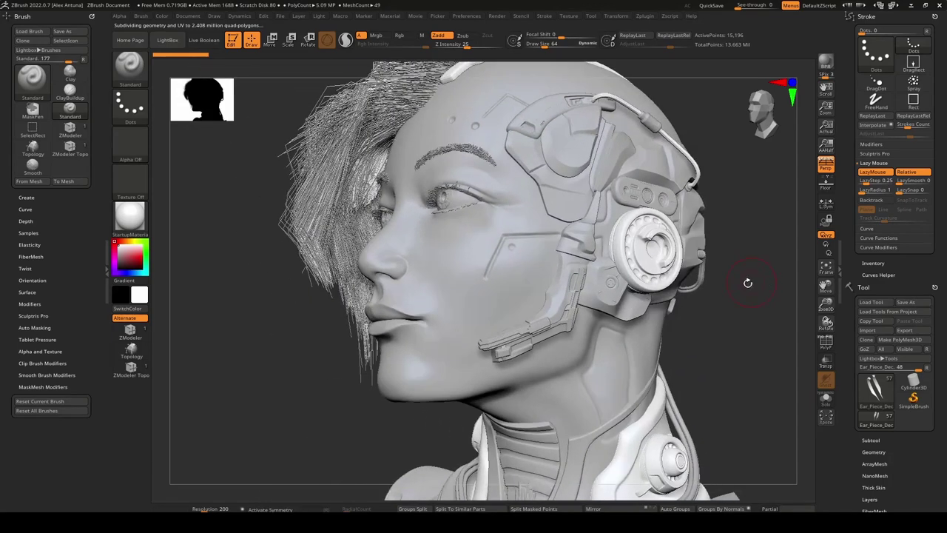
left_click(645, 16)
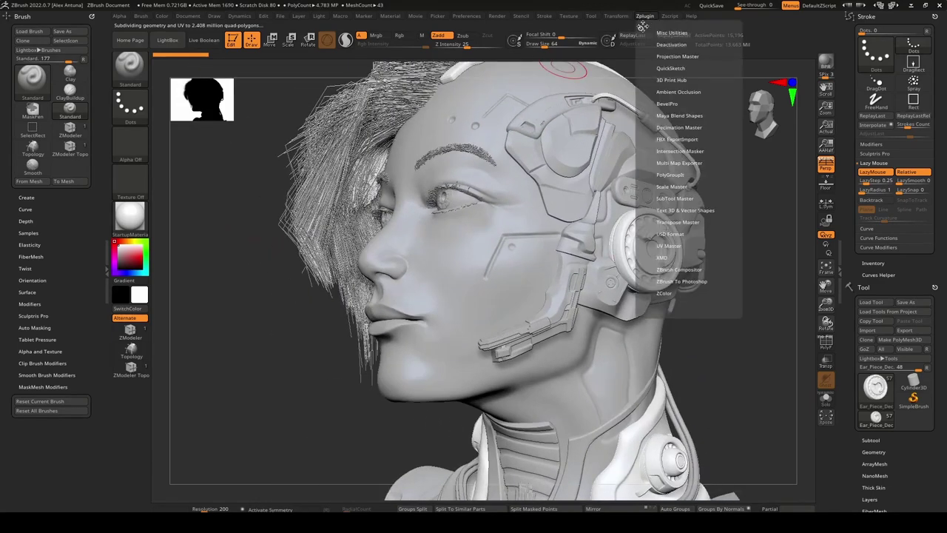
mouse_move(639, 28)
left_mouse_down()
mouse_move(616, 16)
mouse_move(67, 22)
mouse_move(54, 92)
left_mouse_up()
left_click(31, 244)
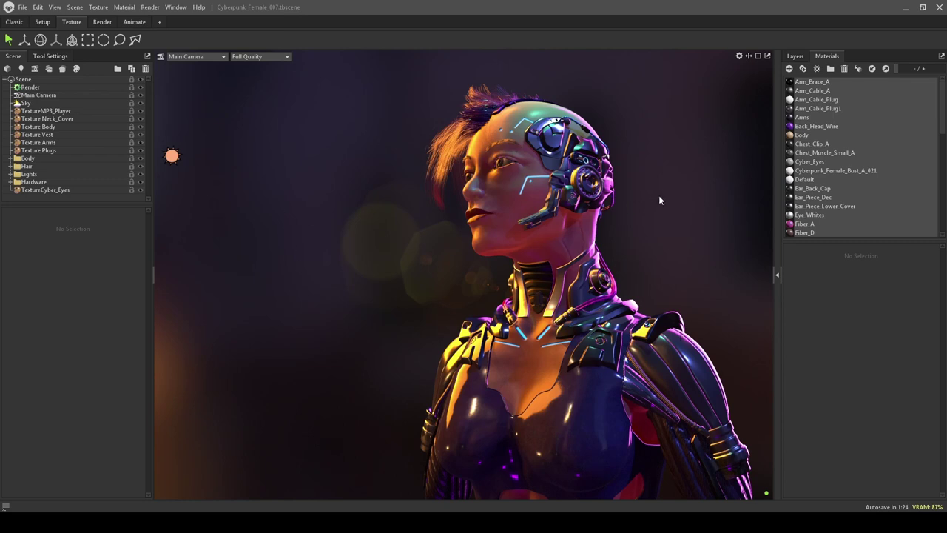
Work in Marmoset Toolbag, compare the Perspective view with the Main Camera view, ending on Main Camera
mouse_move(715, 191)
left_mouse_down("shift")
mouse_move(675, 191)
mouse_move(710, 192)
left_mouse_up("shift")
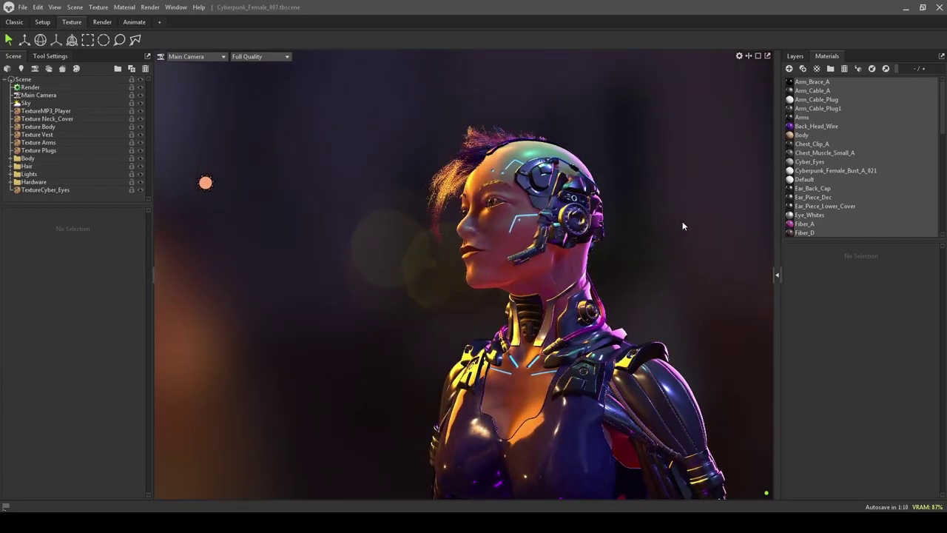
left_click(198, 57)
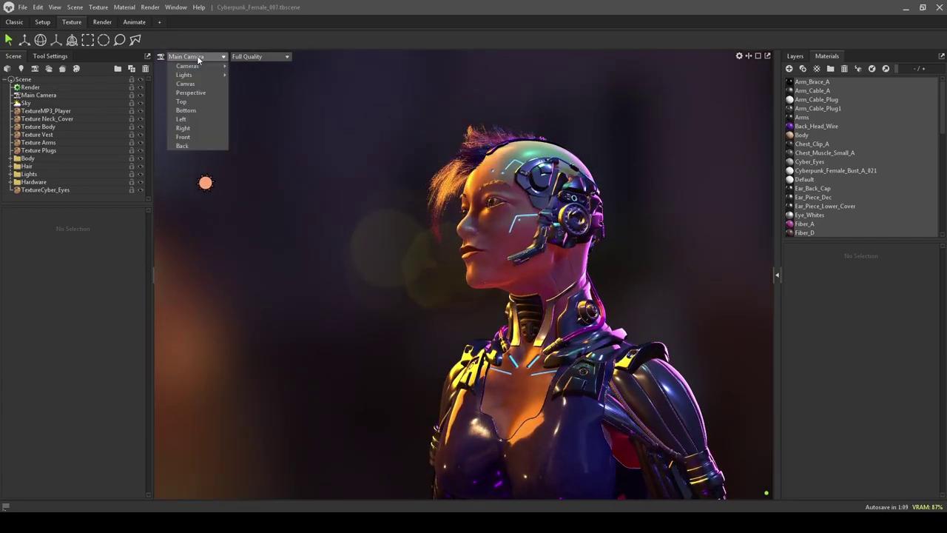
left_click(207, 93)
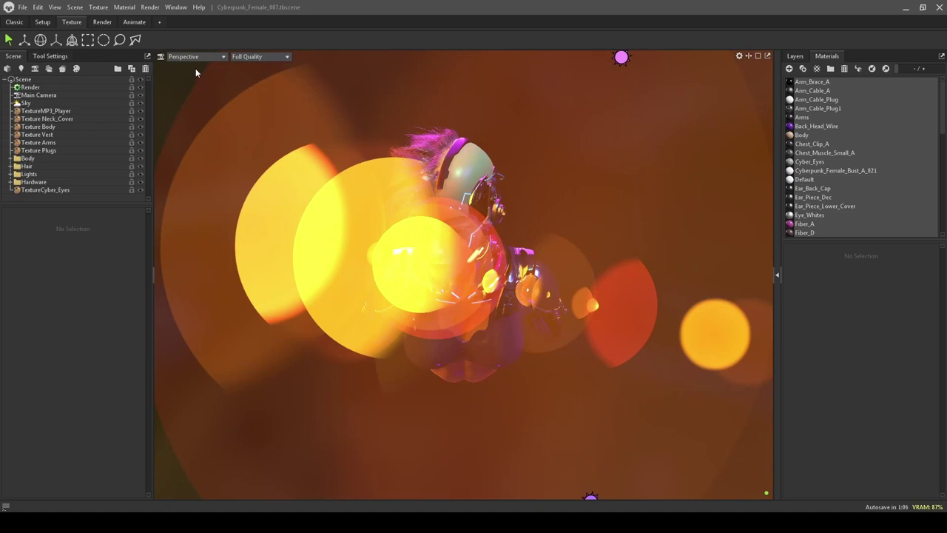
left_click(189, 59)
mouse_move(196, 66)
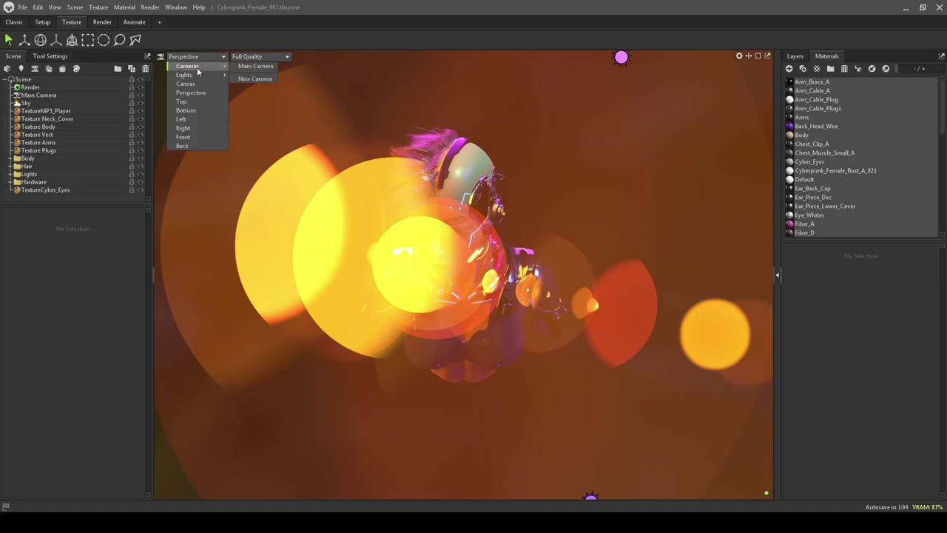
left_click(259, 67)
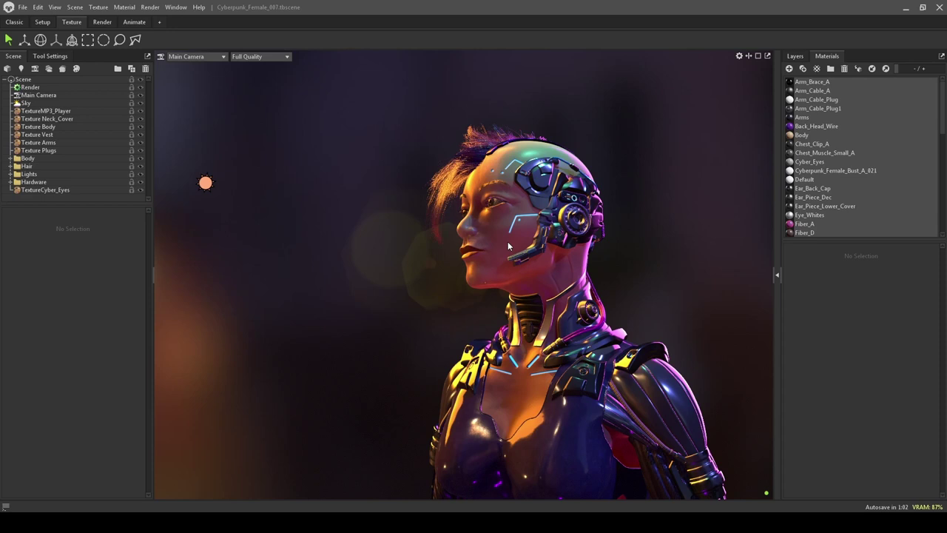
Select the orange Sky Light 1 and toggle its lens flare off and on repeatedly to compare the effect
left_click(205, 186)
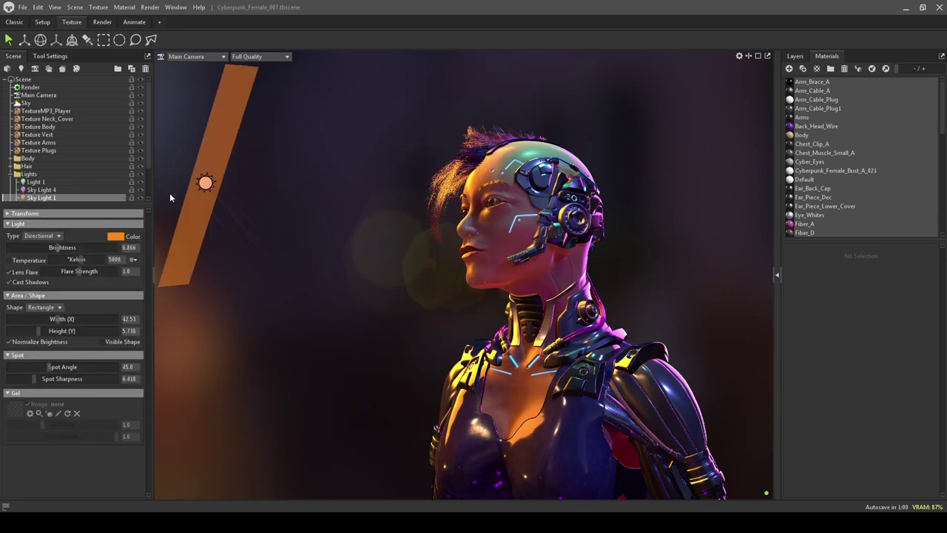
left_click(9, 273)
left_click(9, 273)
left_click(9, 273)
left_click(9, 273)
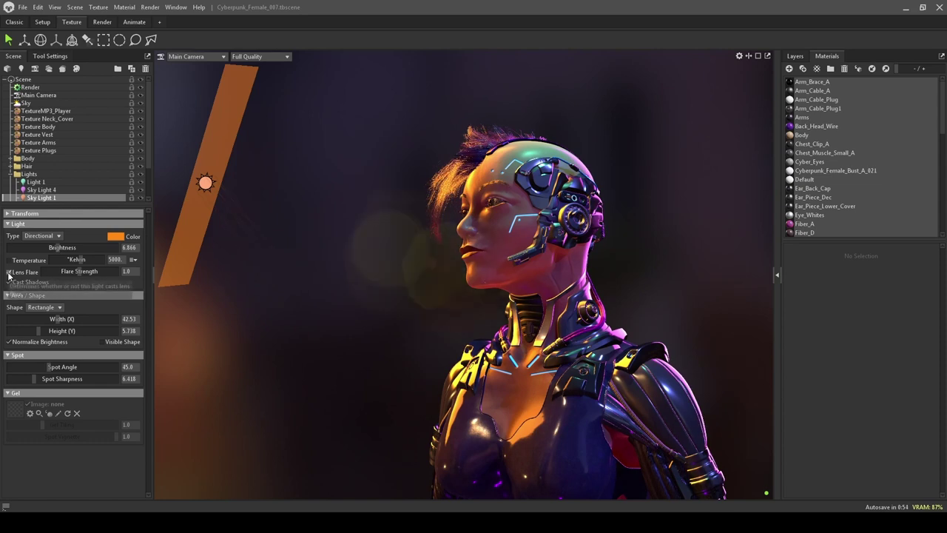
left_click(9, 274)
left_click(8, 273)
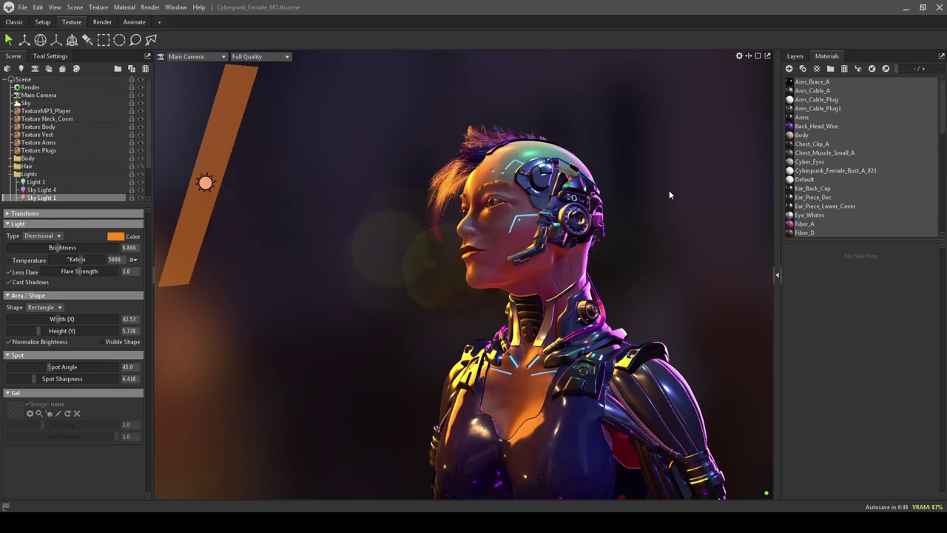
Examine the lit face, hair, eyes and ear hardware of the bust up close from the front and side
left_click_drag(607, 172, 681, 164, "alt")
right_click_drag(598, 136, 612, 185, "alt")
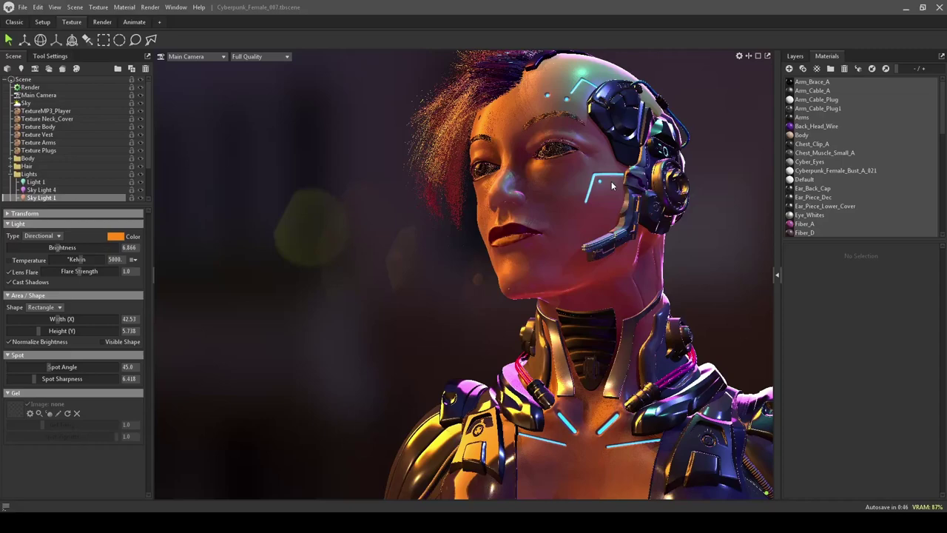
left_click_drag(611, 181, 488, 213)
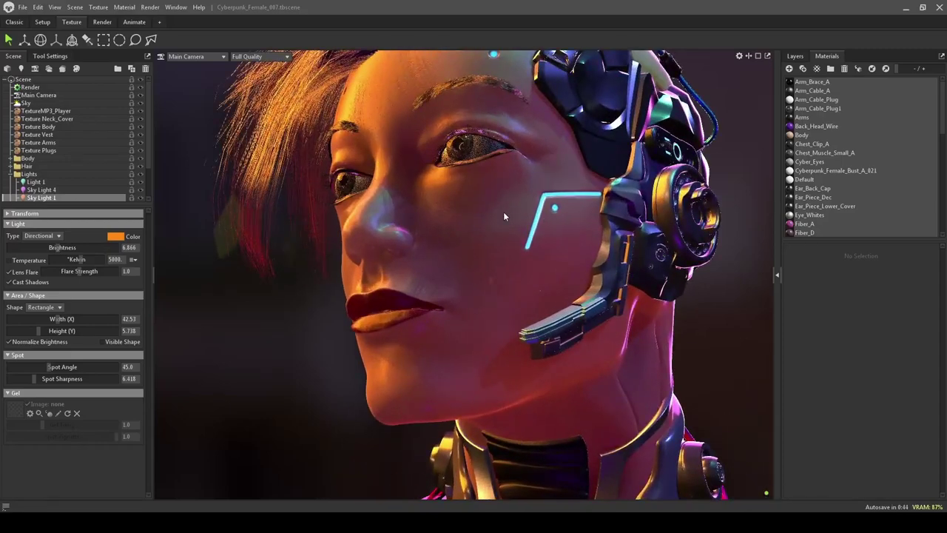
left_click(505, 216)
left_click_drag(723, 296, 671, 290)
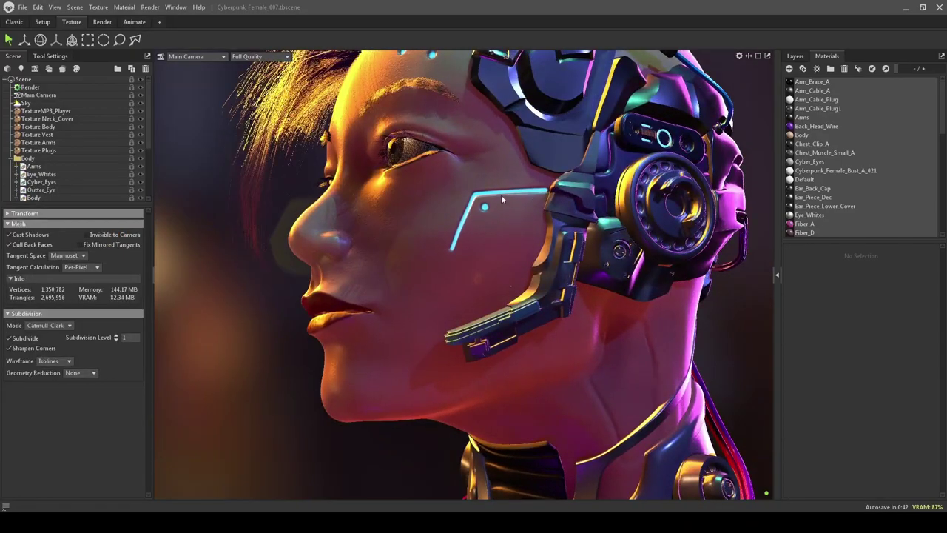
left_click_drag(715, 328, 499, 197)
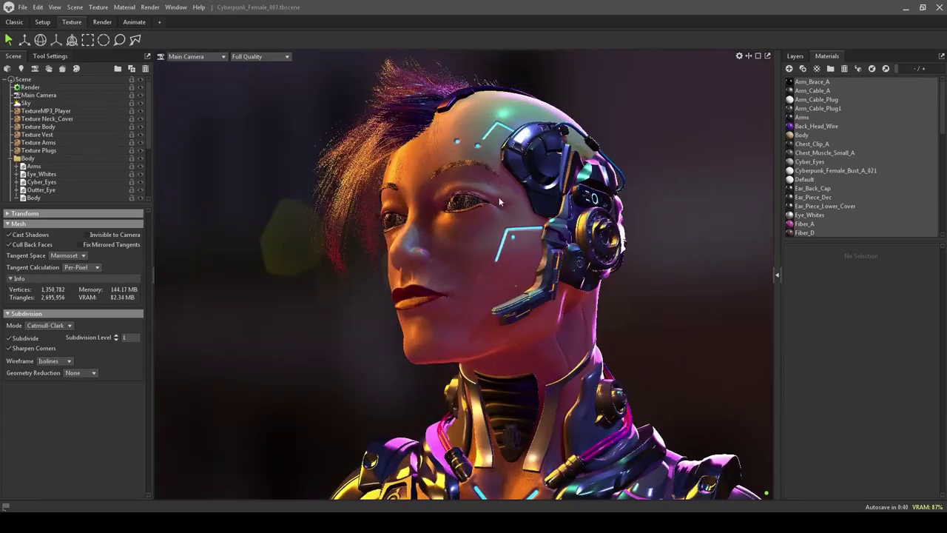
left_click_drag(617, 306, 675, 307)
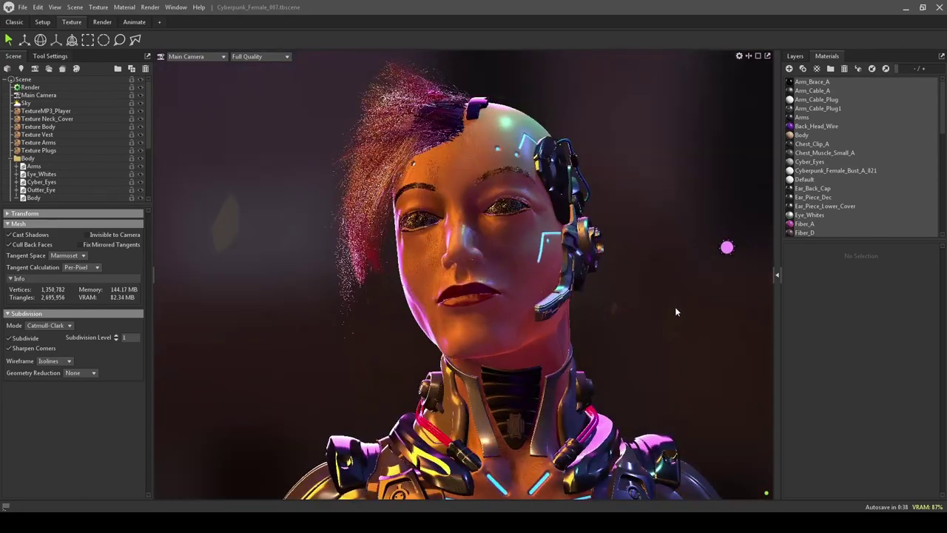
right_click_drag(666, 295, 673, 322)
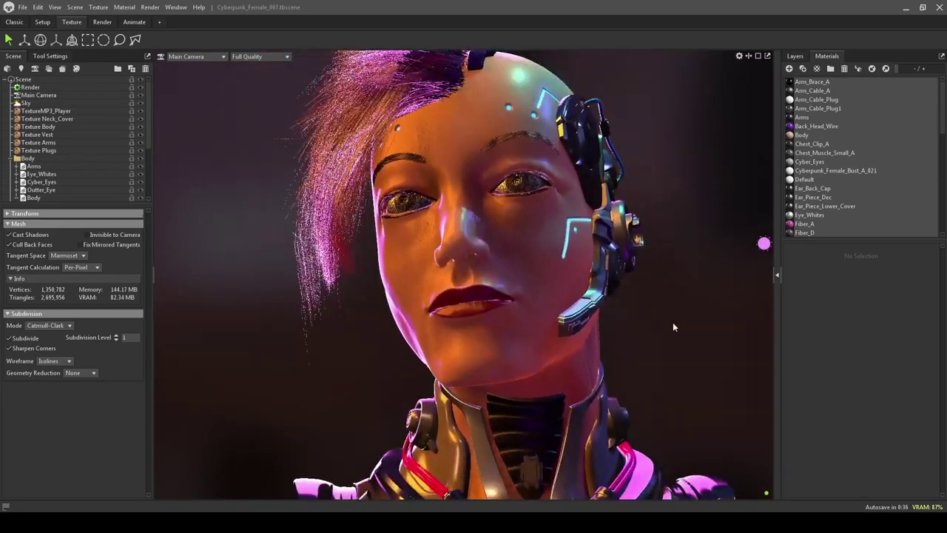
Examine the neck, chest and shoulder armor of the bust from three-quarter and side angles
left_click_drag(740, 324, 700, 329)
right_click_drag(700, 328, 689, 304)
left_click_drag(688, 308, 676, 278)
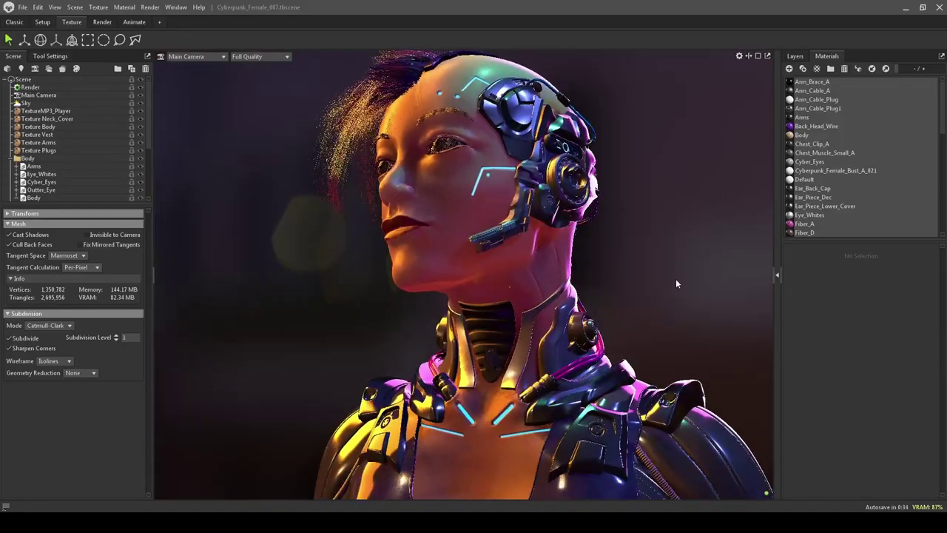
middle_click_drag(696, 302, 672, 229)
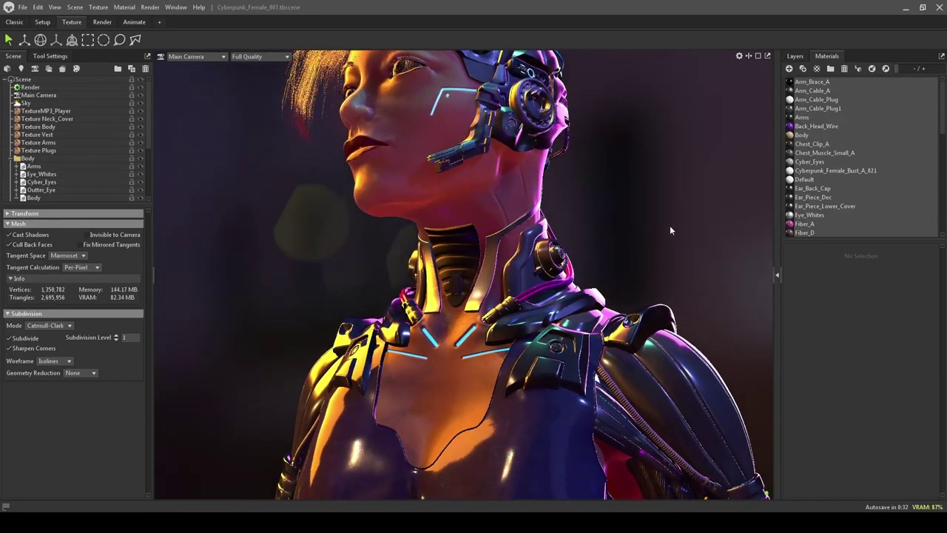
left_click_drag(672, 229, 662, 240)
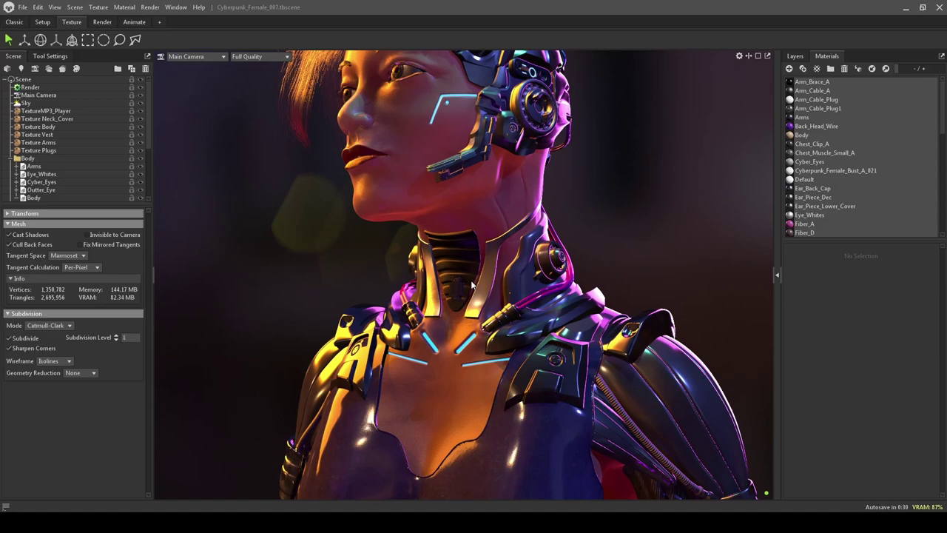
left_click_drag(687, 239, 460, 192)
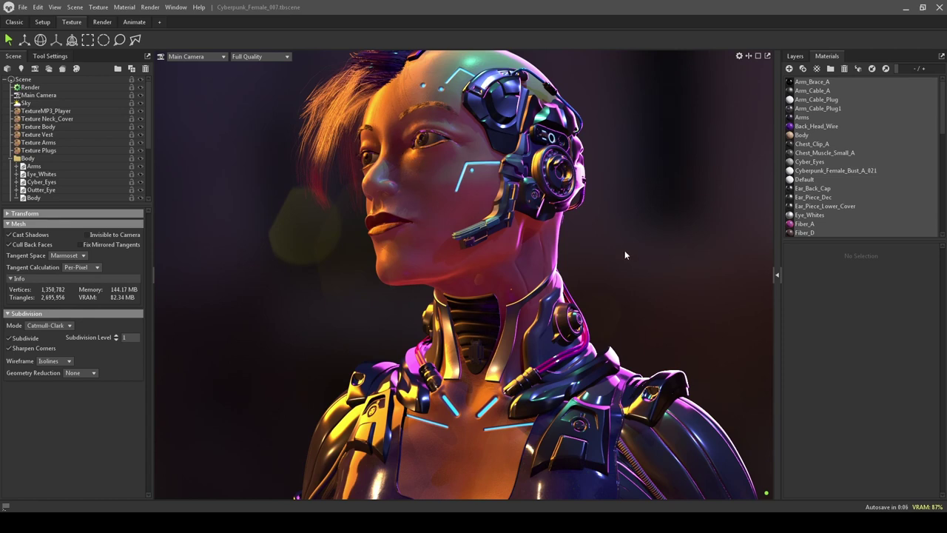
left_click_drag(627, 235, 645, 215)
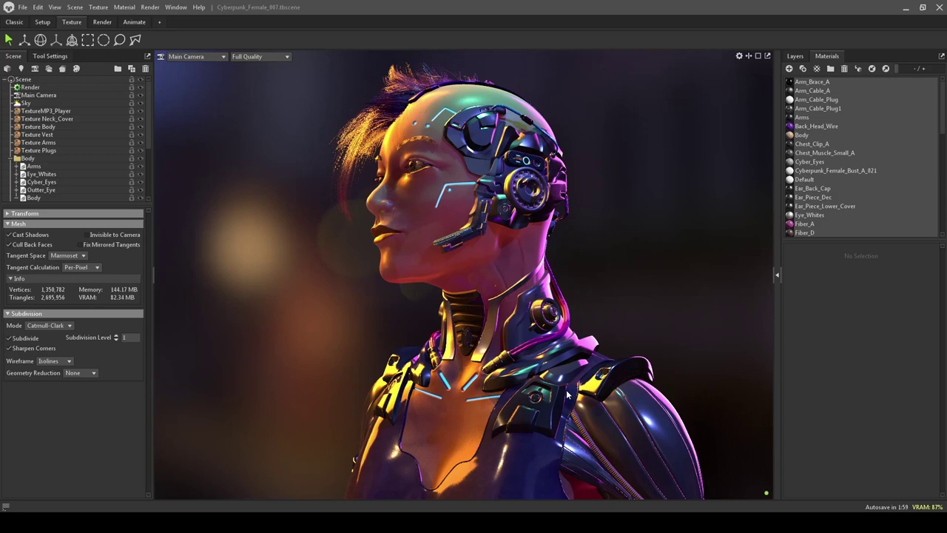
Select the chest clip to review its Chest_Clip_A material settings, look over the chest and arm, and clear the object selection
left_click(549, 402)
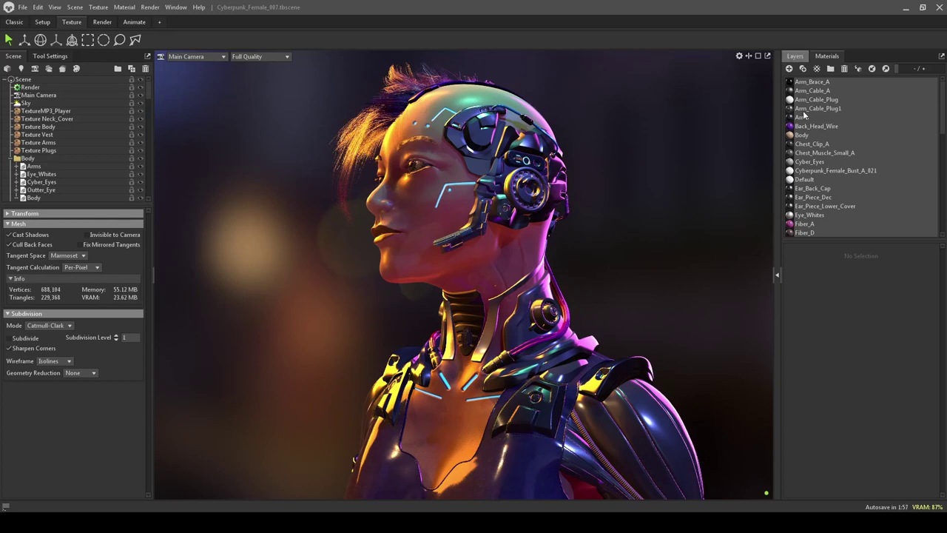
left_click(548, 409, "ctrl")
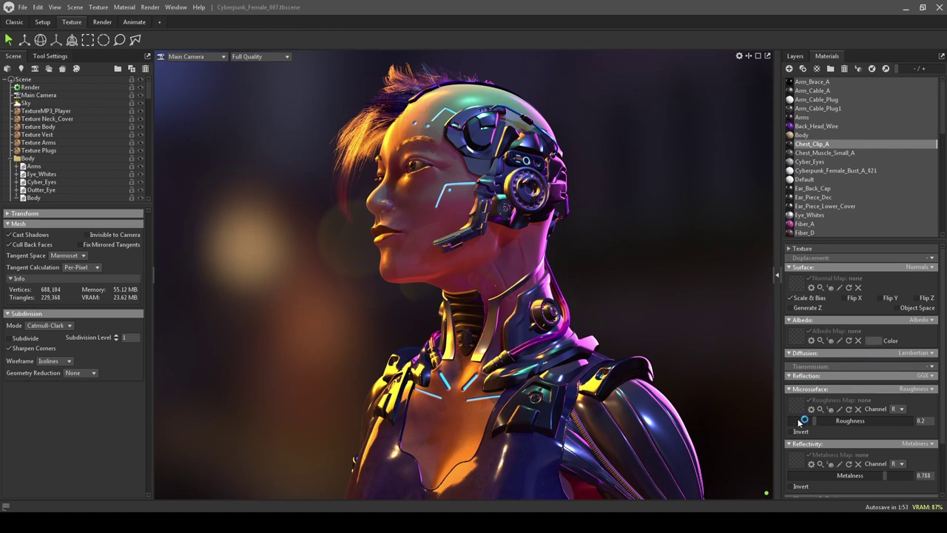
middle_click_drag(694, 357, 694, 284)
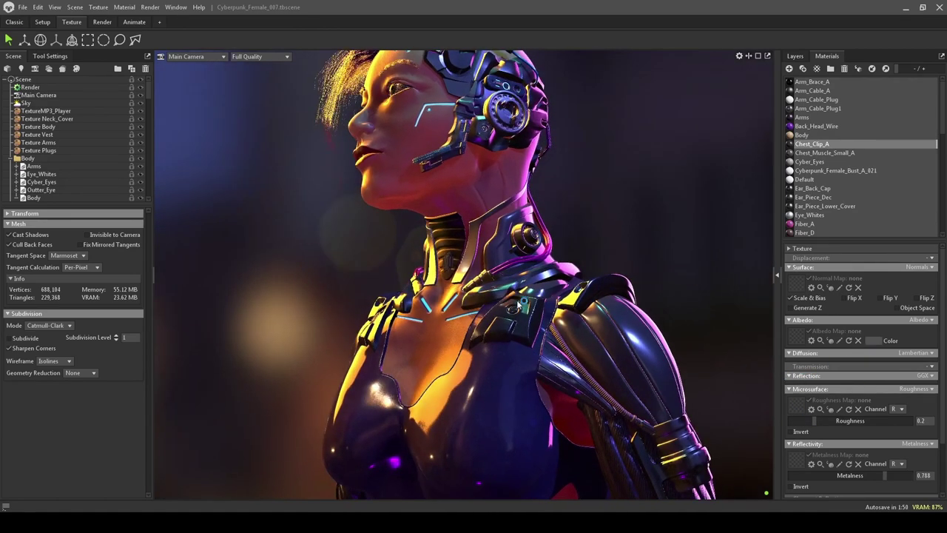
middle_click_drag(698, 376, 723, 321)
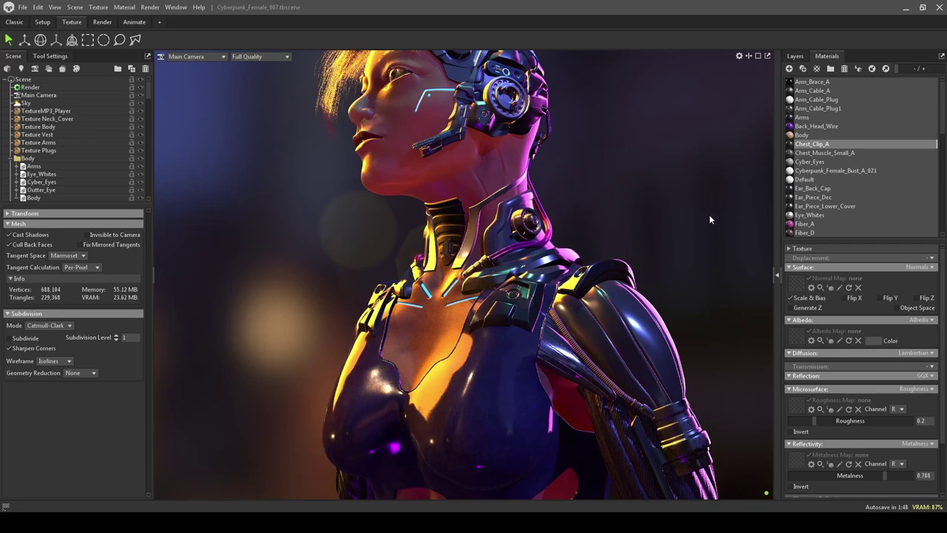
left_click(709, 215)
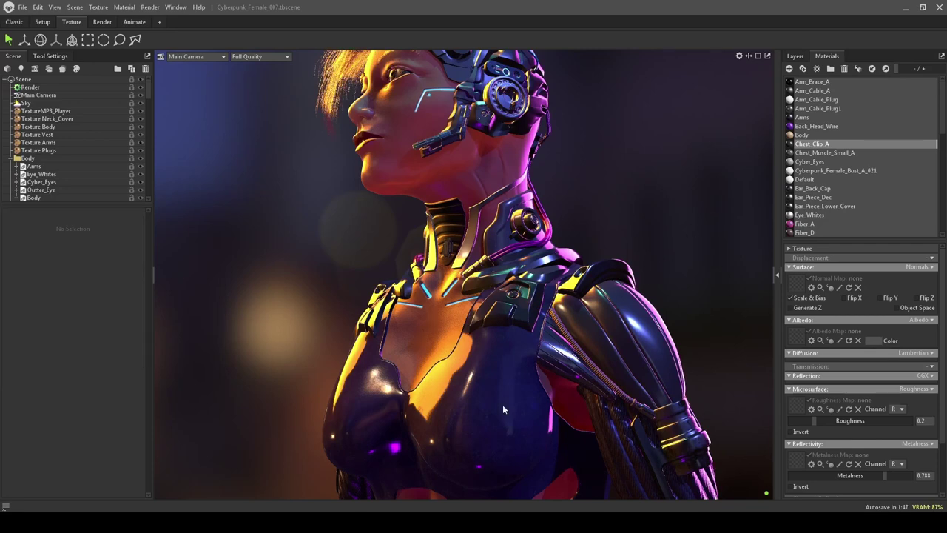
Select the cable plug beside the neck, open the layers of the Texture Plugs project and hide its Stainless Steel Dirty layer
left_click_drag(607, 194, 655, 219)
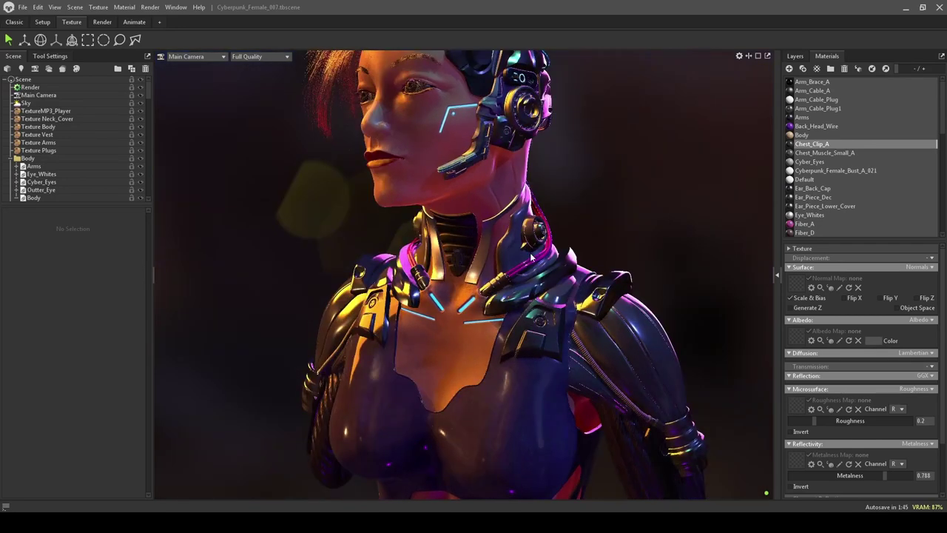
right_click_drag(544, 293, 565, 350)
left_click(544, 308)
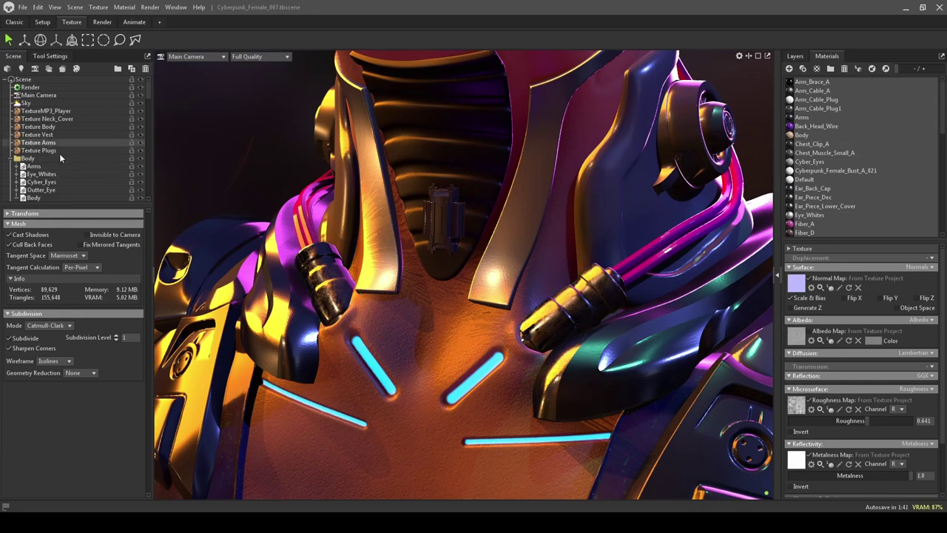
left_click(53, 150)
left_click(795, 57)
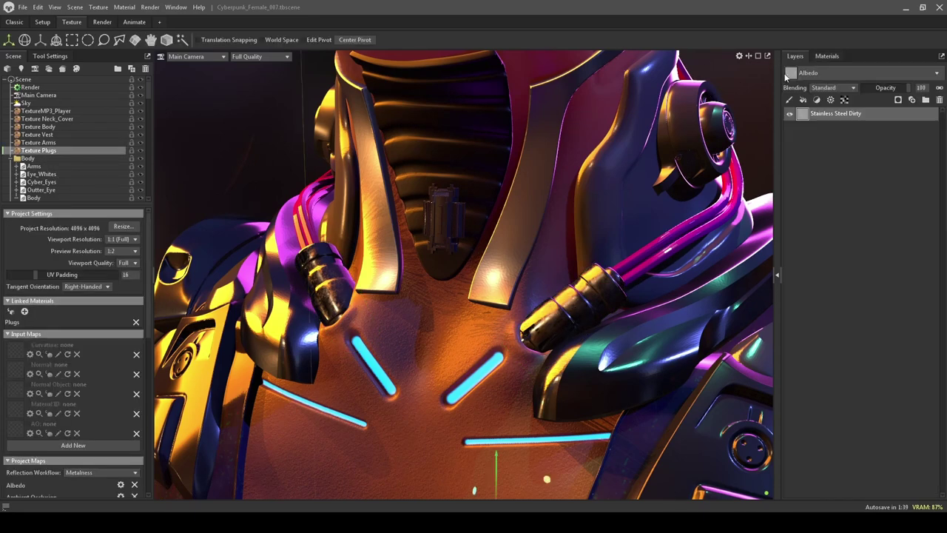
left_click(789, 113)
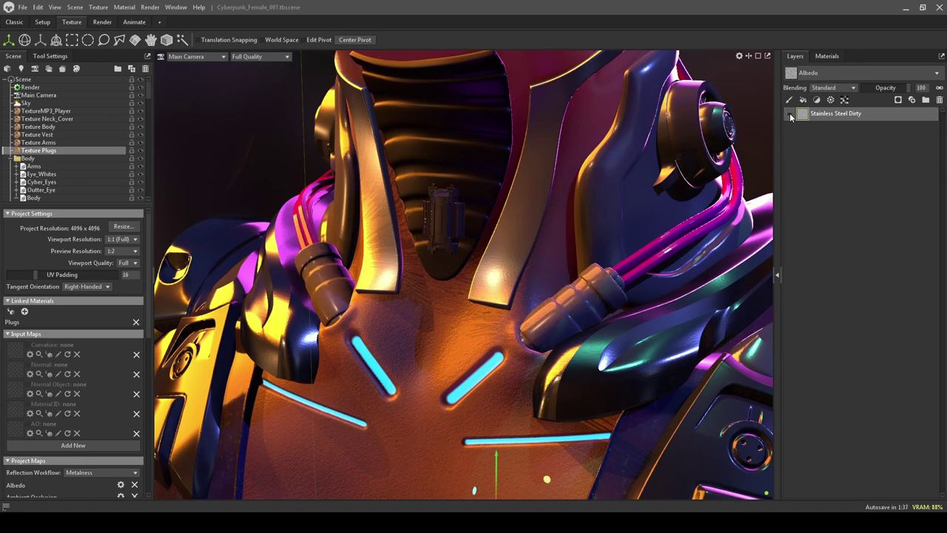
Show the Stainless Steel Dirty layer of the plugs again and check the cable plugs from the side
left_click(790, 113)
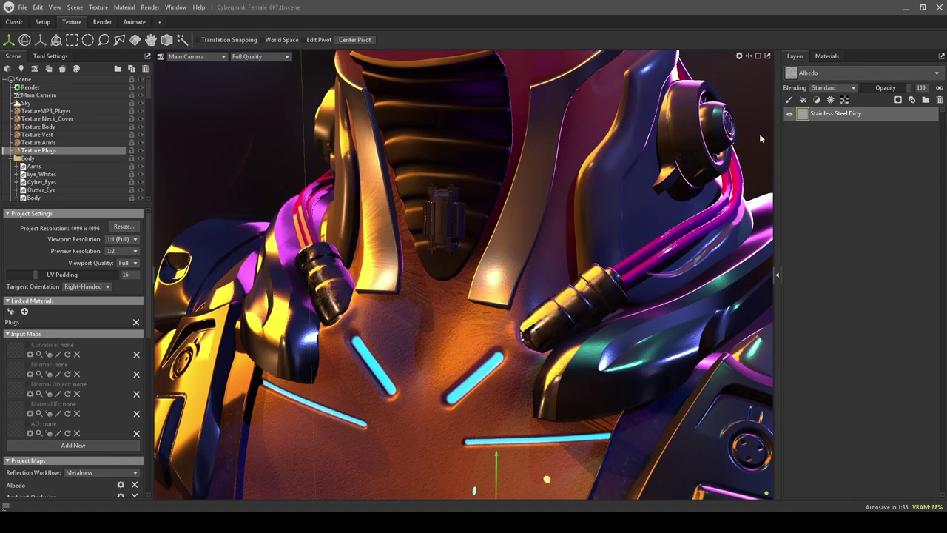
left_click_drag(760, 137, 715, 139)
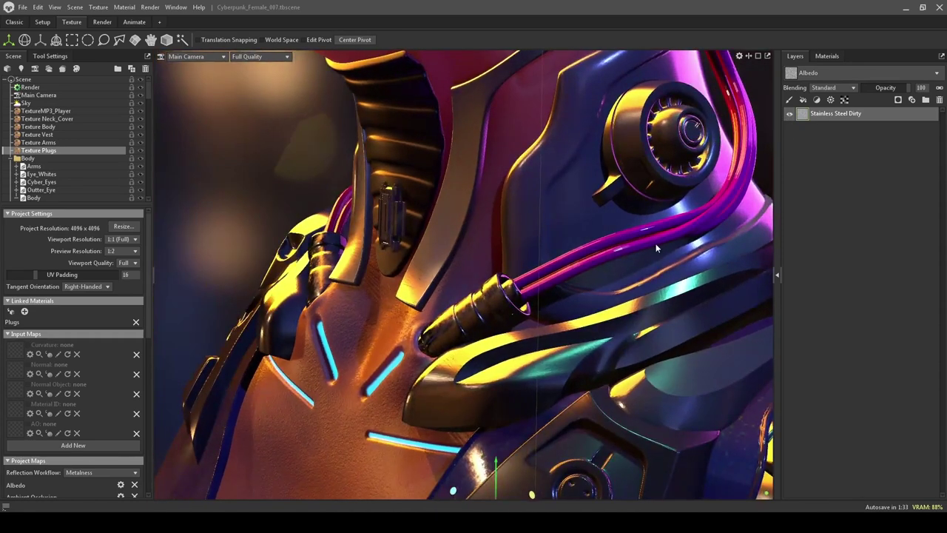
right_click_drag(656, 243, 635, 180)
middle_click_drag(623, 220, 616, 269)
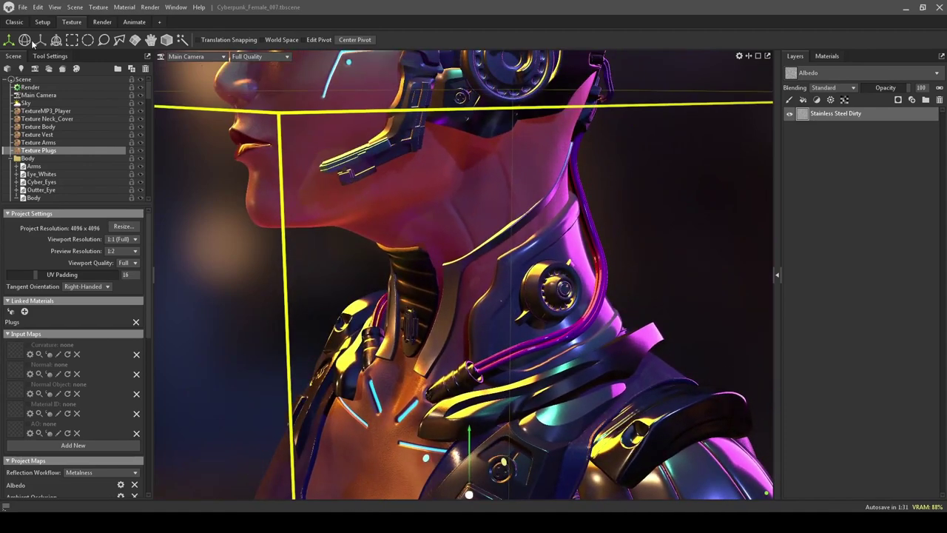
Activate the rectangular selection tool and examine the face, ear hardware and neck in three-quarter view
left_click(72, 40)
left_click_drag(654, 192, 671, 180, "alt")
middle_click_drag(655, 228, 647, 284)
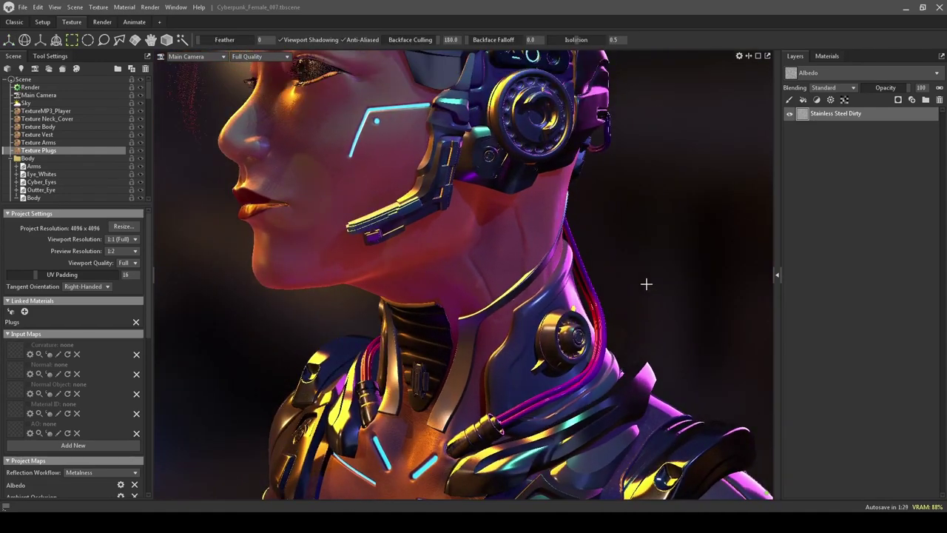
mouse_move(646, 284)
left_mouse_down("alt")
mouse_move(652, 311)
mouse_move(644, 292)
left_mouse_up("alt")
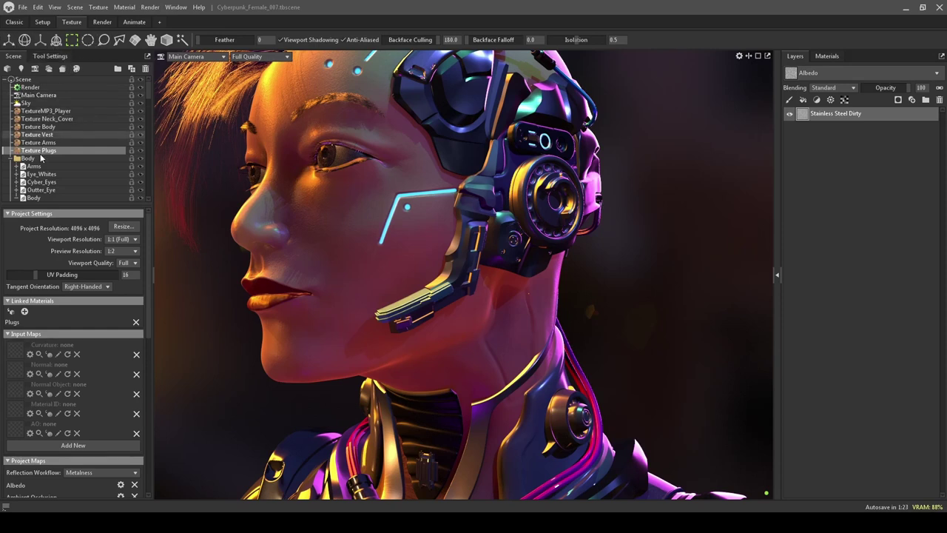
Open the material of the headset's microphone piece beside the mouth and set its albedo color to gray 808080
left_click(40, 175)
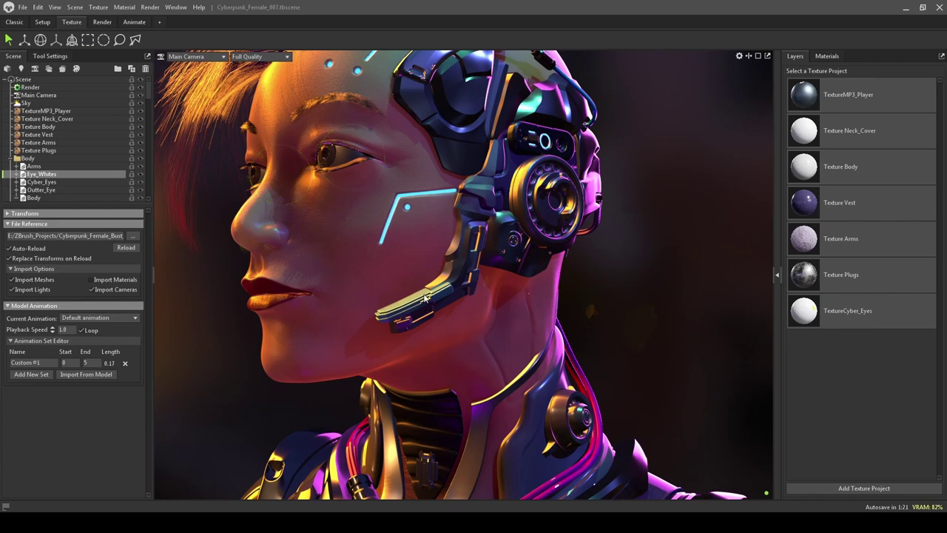
left_click(829, 59)
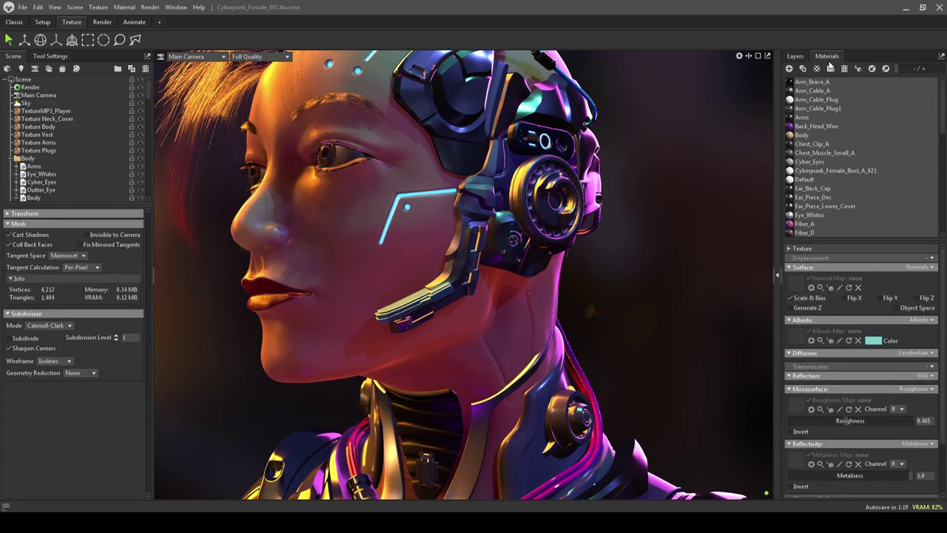
left_click(875, 342)
left_click(568, 237)
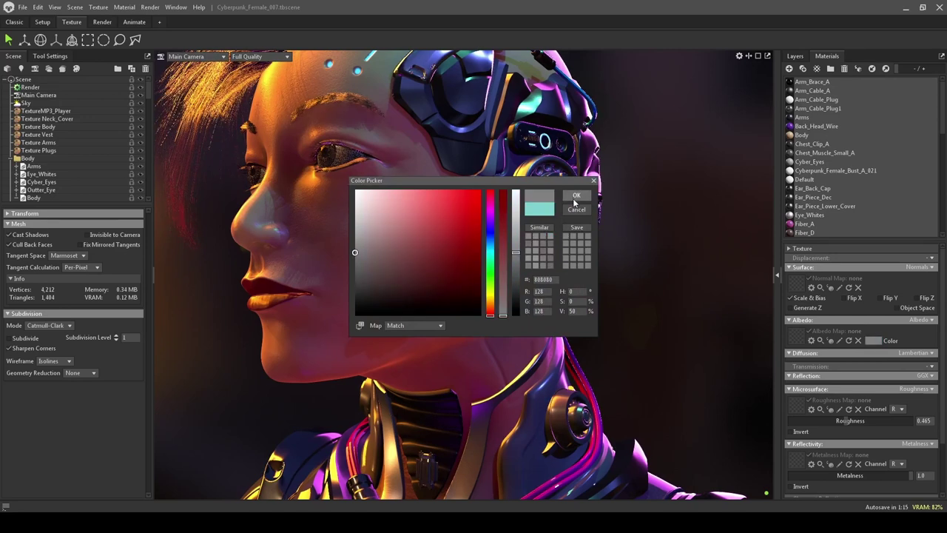
left_click(576, 196)
Select the headset's microphone tip and set its material roughness to about 0.367
left_click(460, 257)
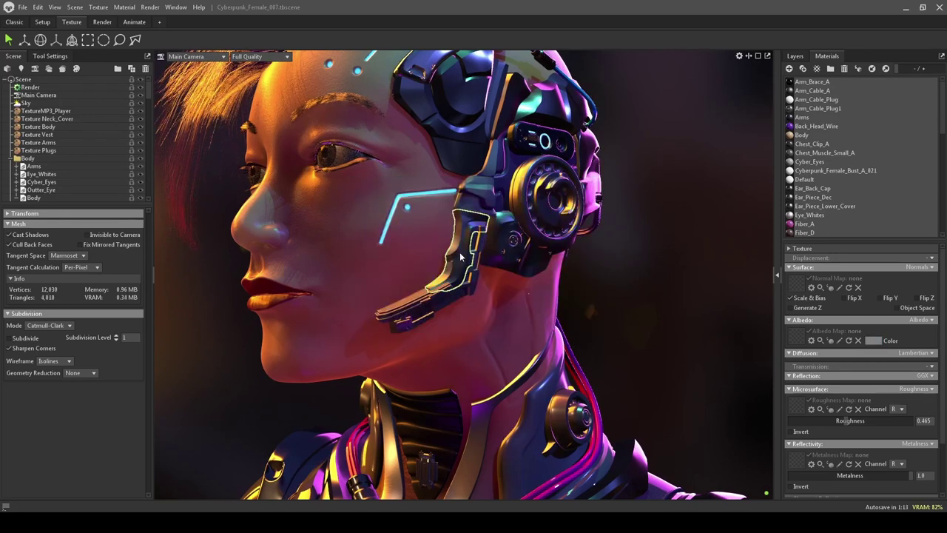
left_click(411, 316)
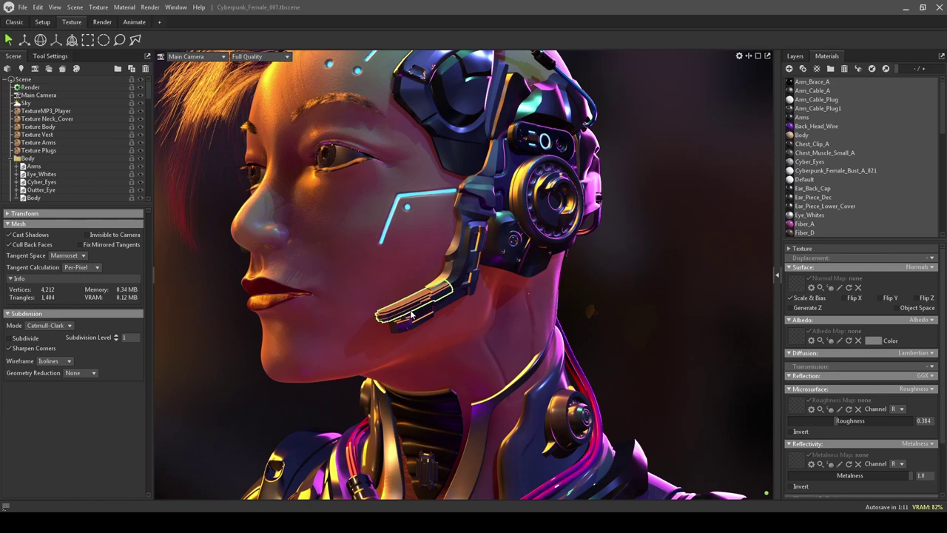
left_click_drag(845, 421, 834, 421)
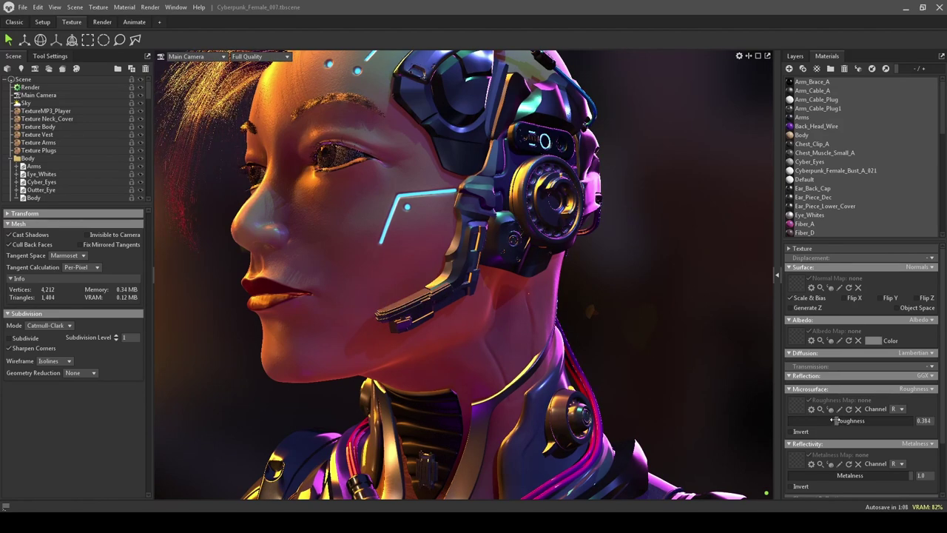
Select the part beneath the microphone tip and set its material roughness to about 0.343
left_click(410, 317)
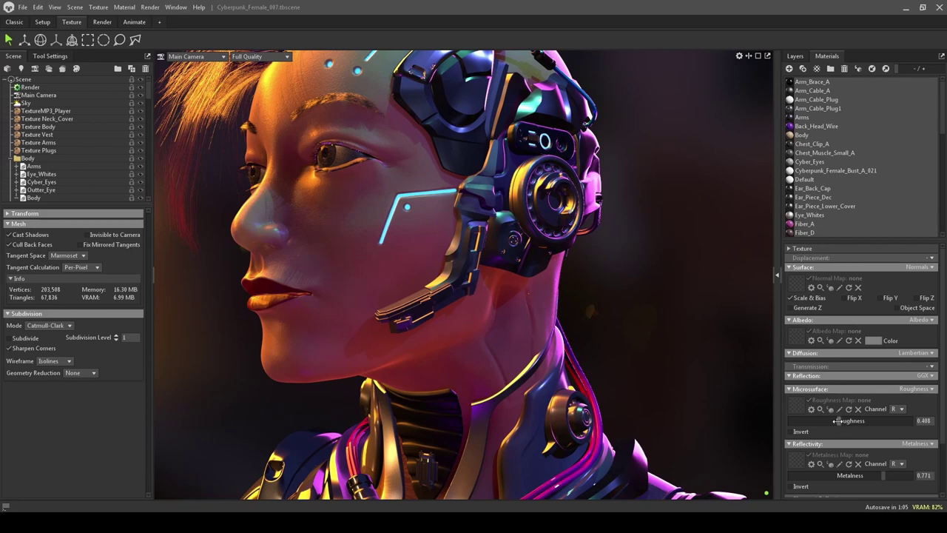
left_click_drag(838, 421, 811, 421)
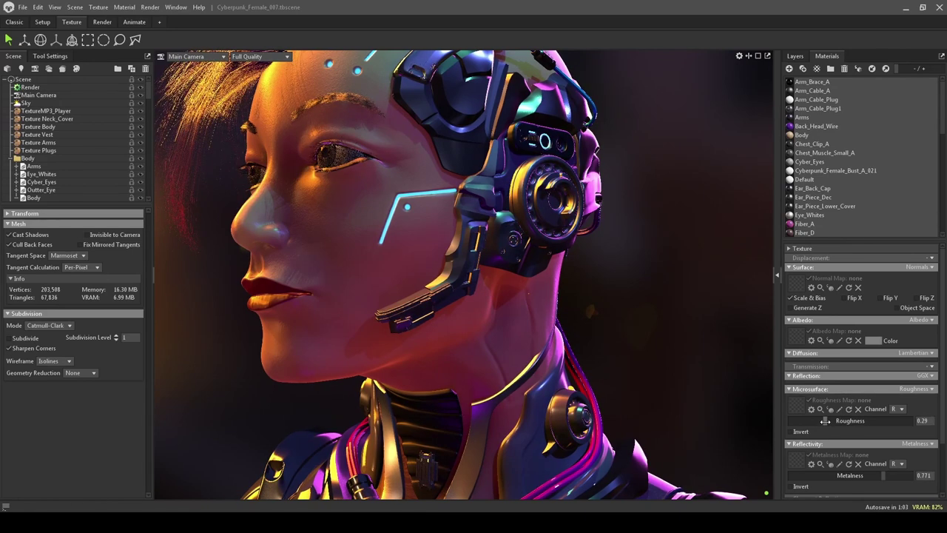
left_click_drag(825, 420, 832, 420)
Set the material roughness of the bracket above the microphone arm to about 0.249 and clear the selection
left_click(482, 189)
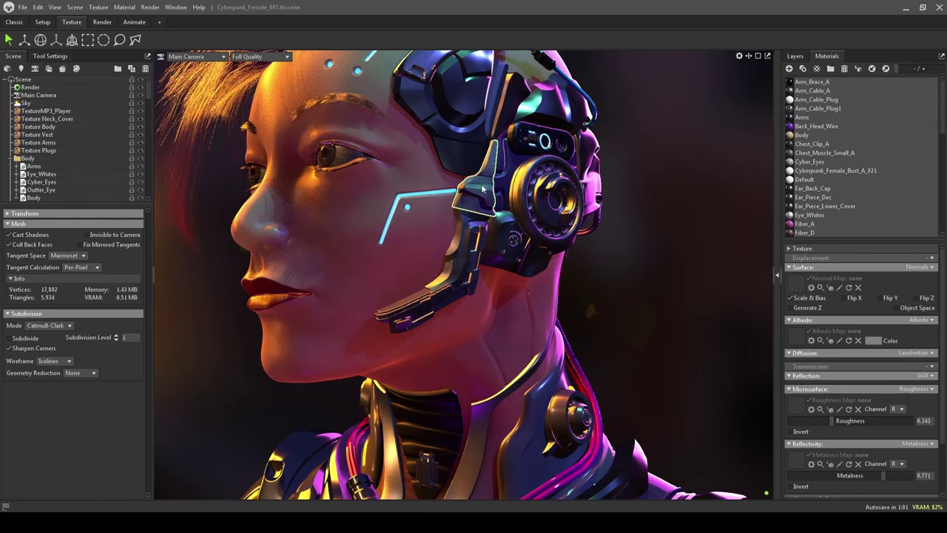
left_click_drag(829, 421, 819, 420)
left_click(674, 195)
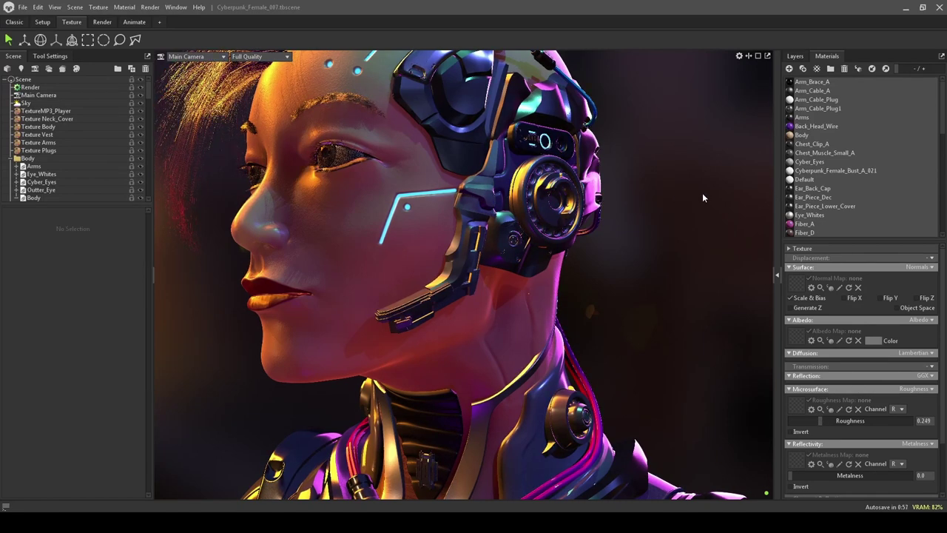
Examine the ear hardware up close, including the glowing sensor panel, the round dial and the blue cable
left_click_drag(681, 176, 567, 294)
scroll(408, 328, "up", 8)
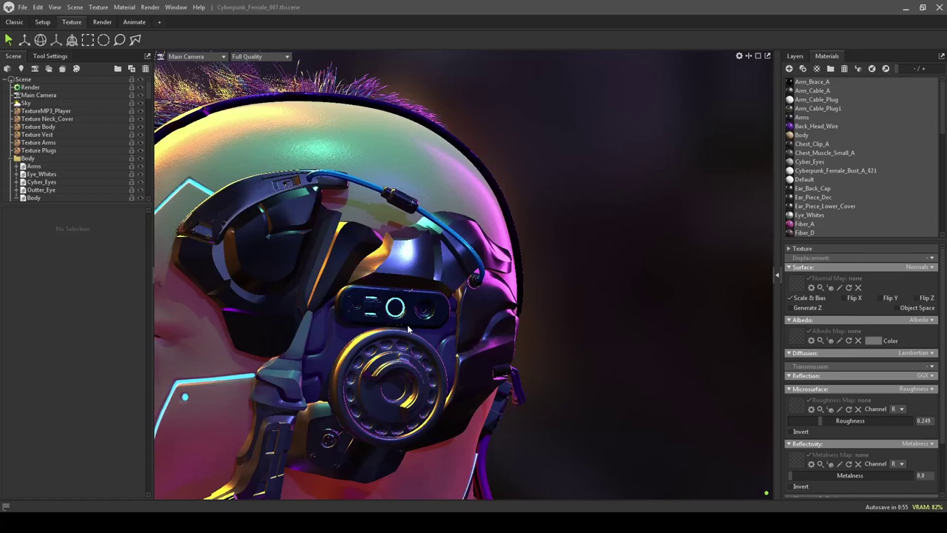
middle_click_drag(399, 366, 553, 326)
left_click(479, 309)
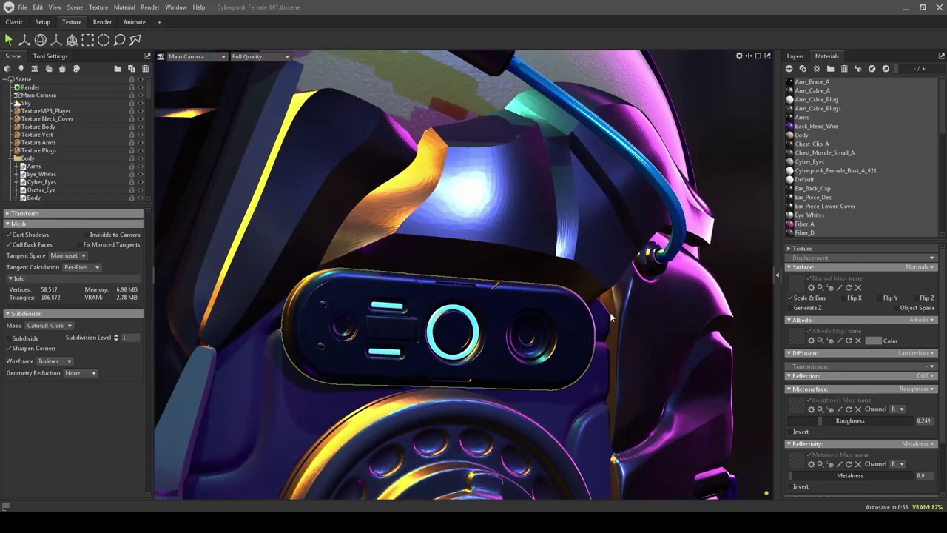
left_click_drag(739, 246, 754, 231)
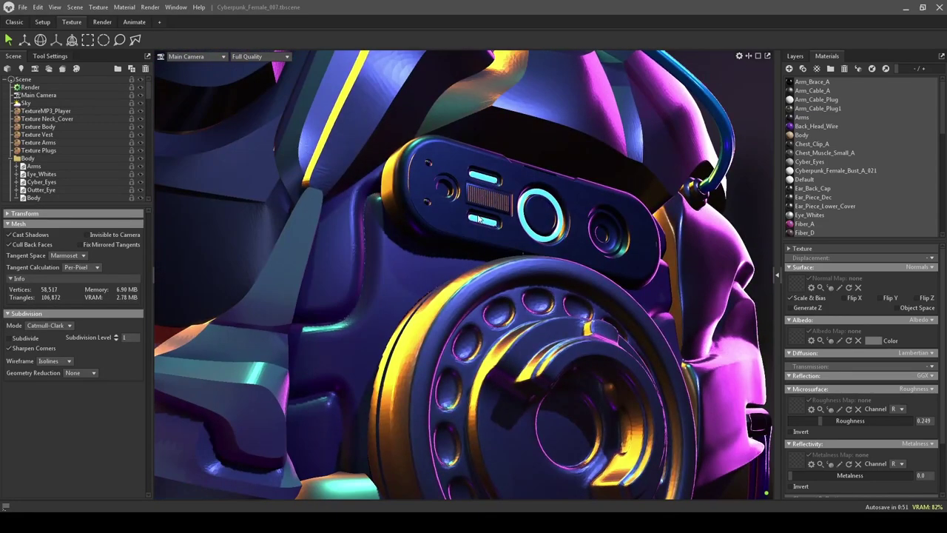
scroll(744, 184, "down", 5)
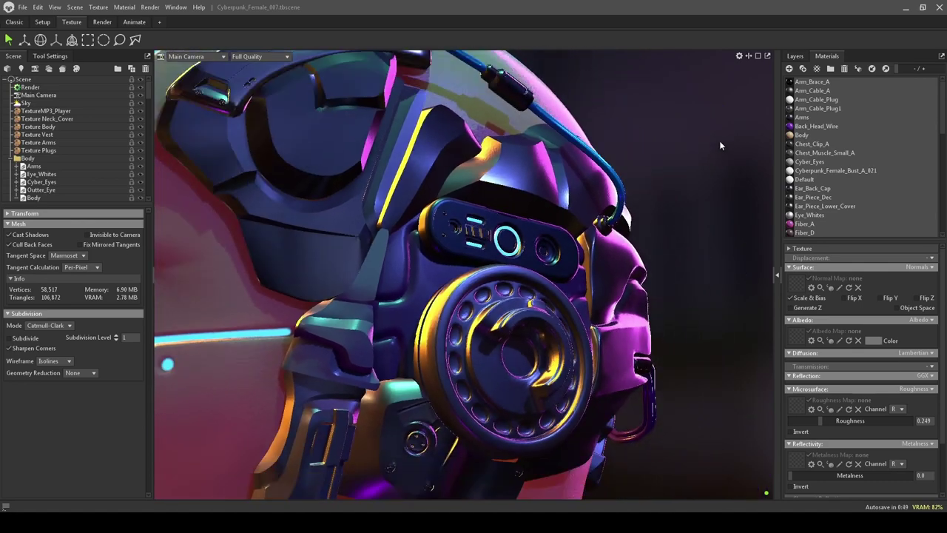
scroll(705, 241, "up", 4)
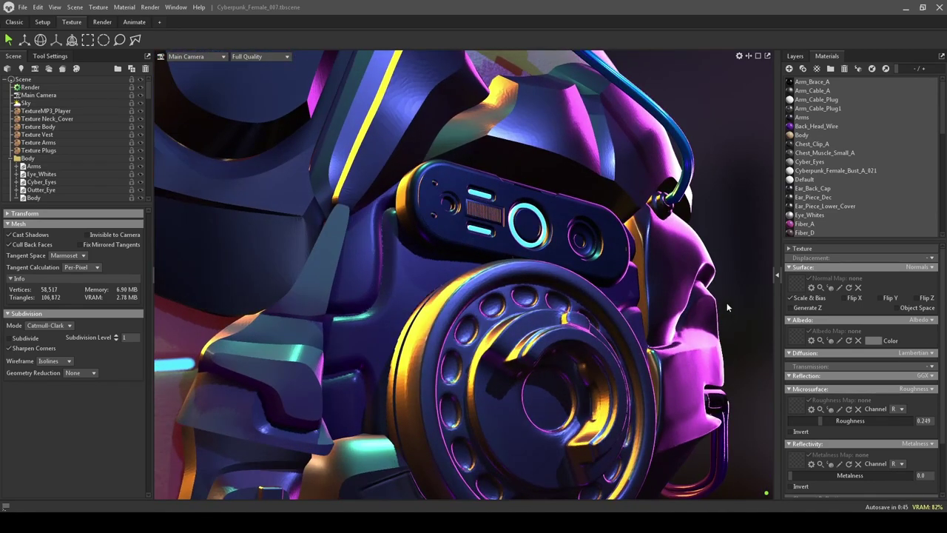
scroll(727, 304, "down", 5)
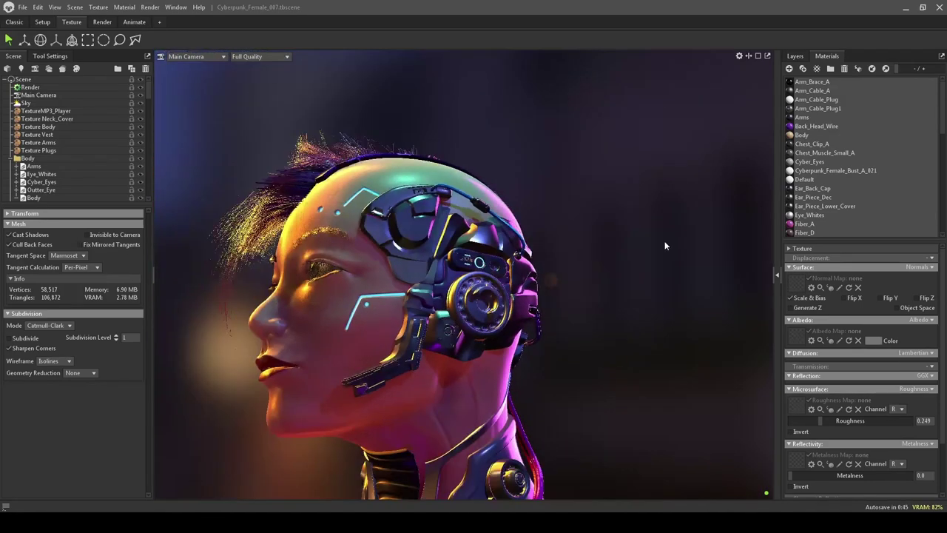
Frame the whole bust in three-quarter view and turn on ray tracing
left_click_drag(641, 317, 626, 243)
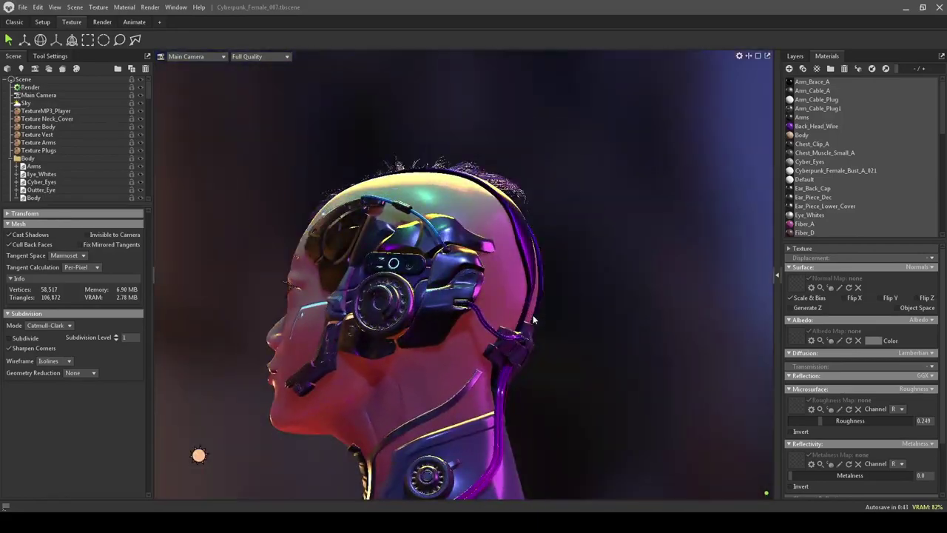
middle_click_drag(626, 239, 668, 231)
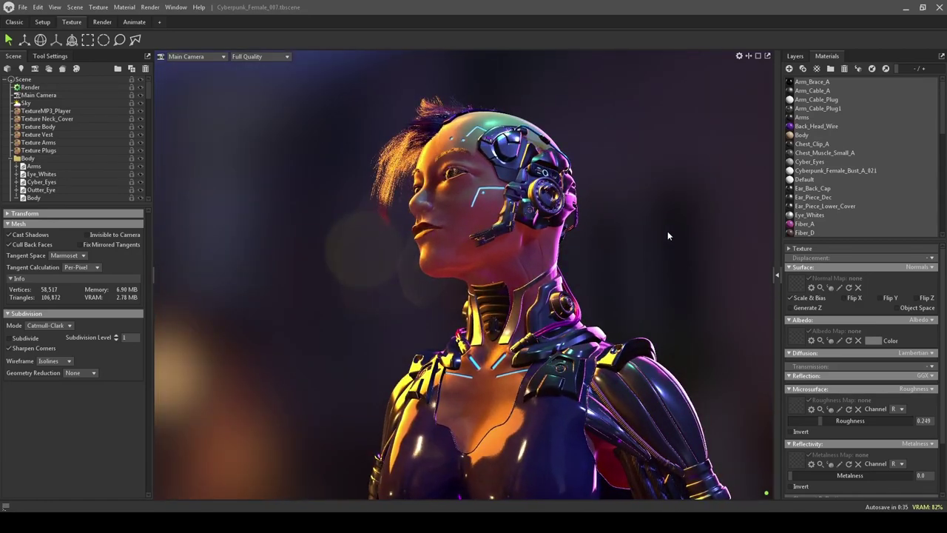
key("ctrl+r")
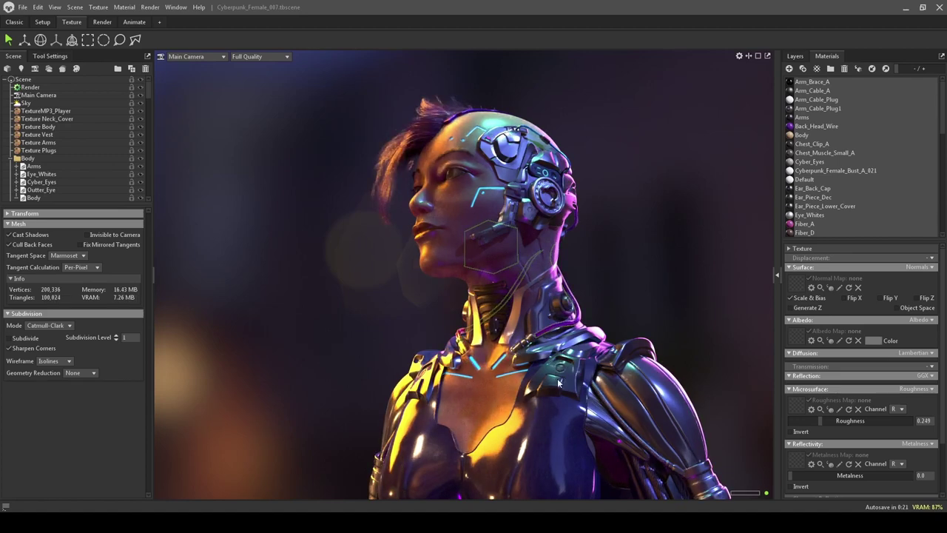
Select the metal trim on the front of the neck and set its albedo color to dark gray 3b3b3b
left_click(519, 300)
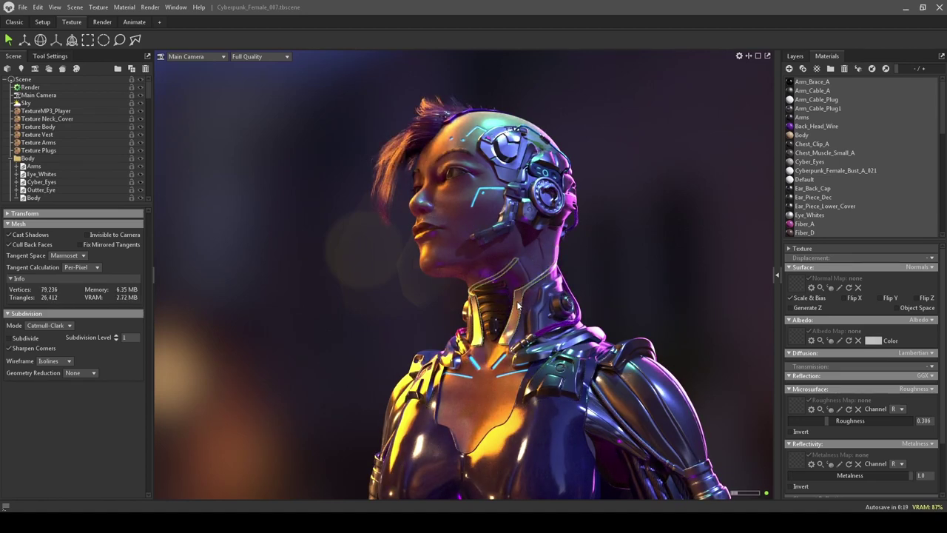
left_click(869, 341)
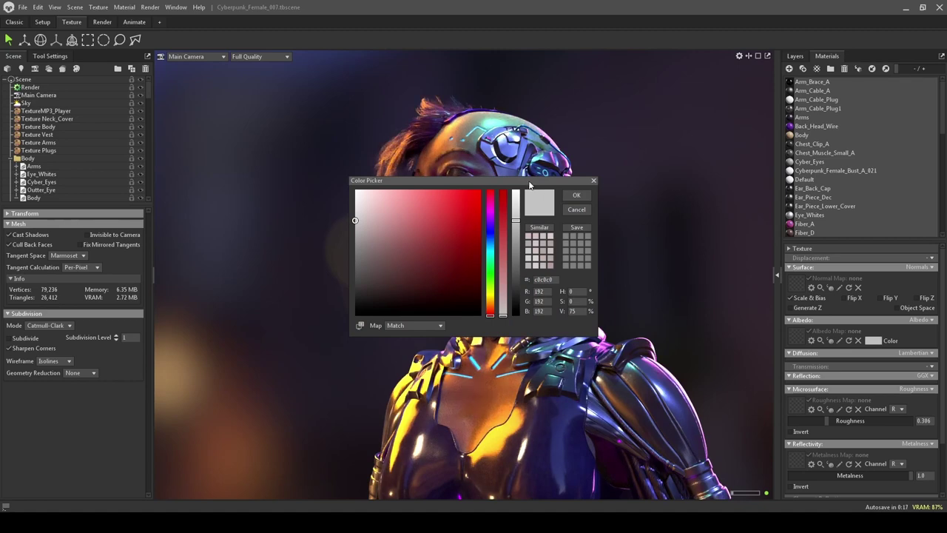
left_click_drag(532, 185, 322, 181)
left_click_drag(308, 218, 307, 281)
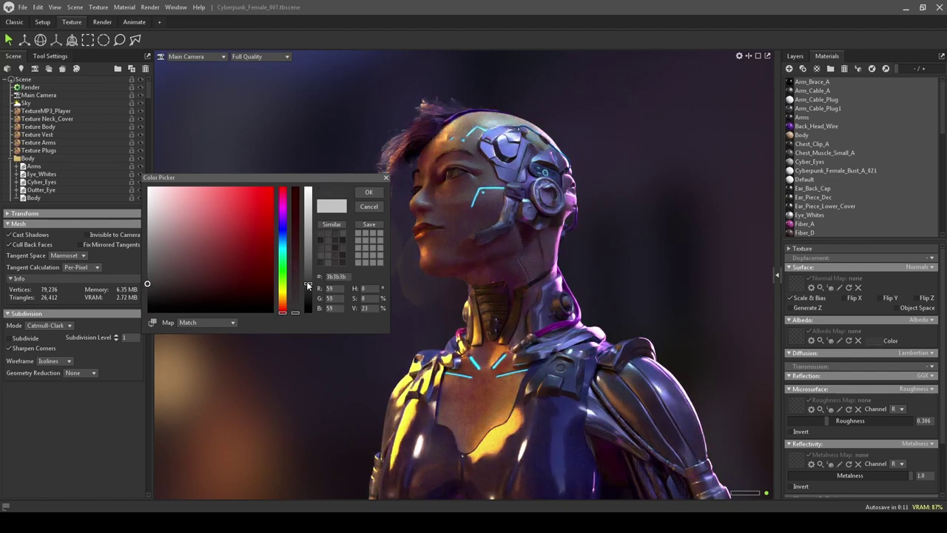
left_click(369, 191)
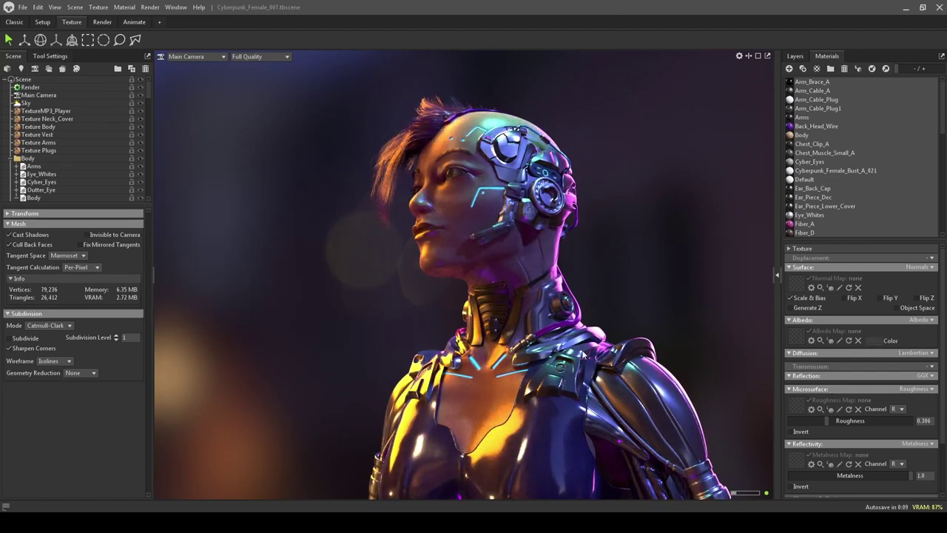
Select the hair at the crown of the head and set its subdivision level to 1
left_click(430, 122)
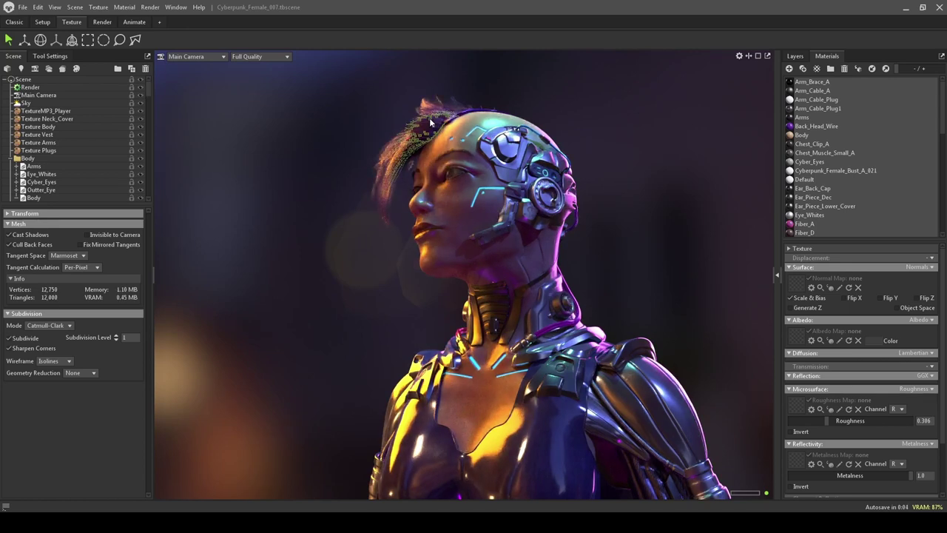
left_click(116, 338)
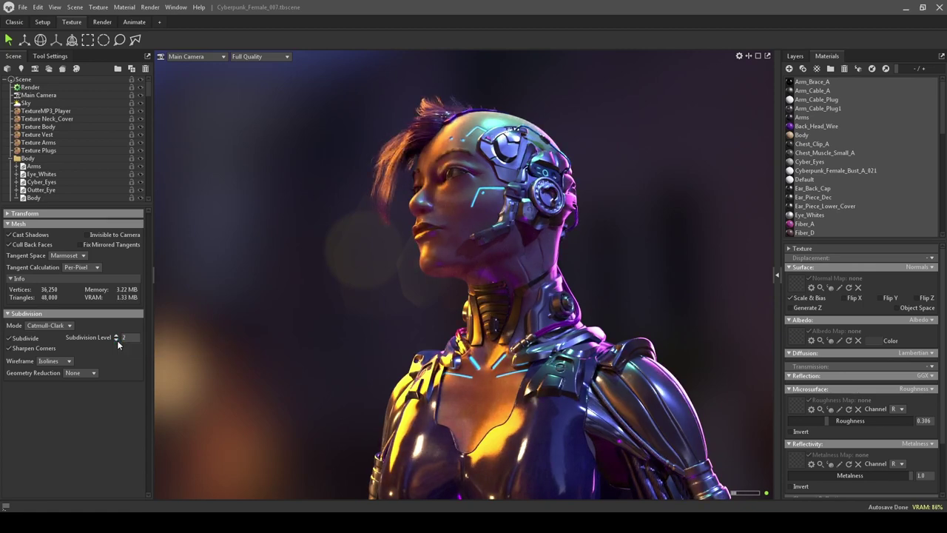
left_click(116, 340)
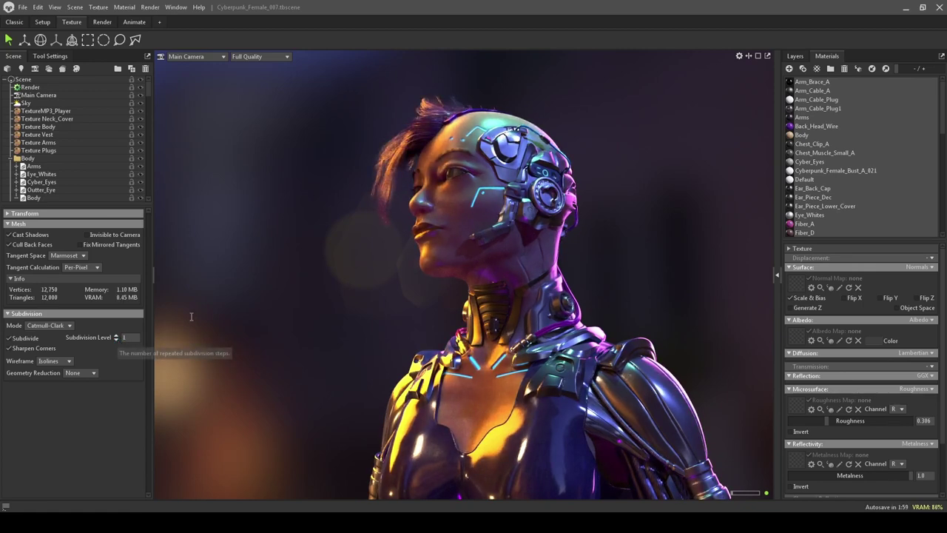
Select the long front hair strands with the Fiber_A material and adjust their subdivision level
left_click(391, 157)
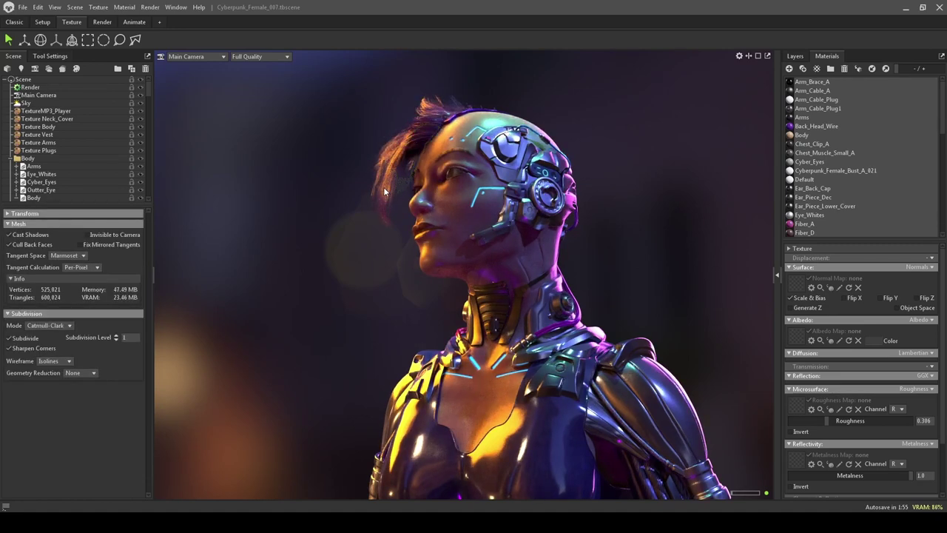
left_click(383, 186)
double_click(390, 146)
left_click(390, 145)
left_click(405, 149)
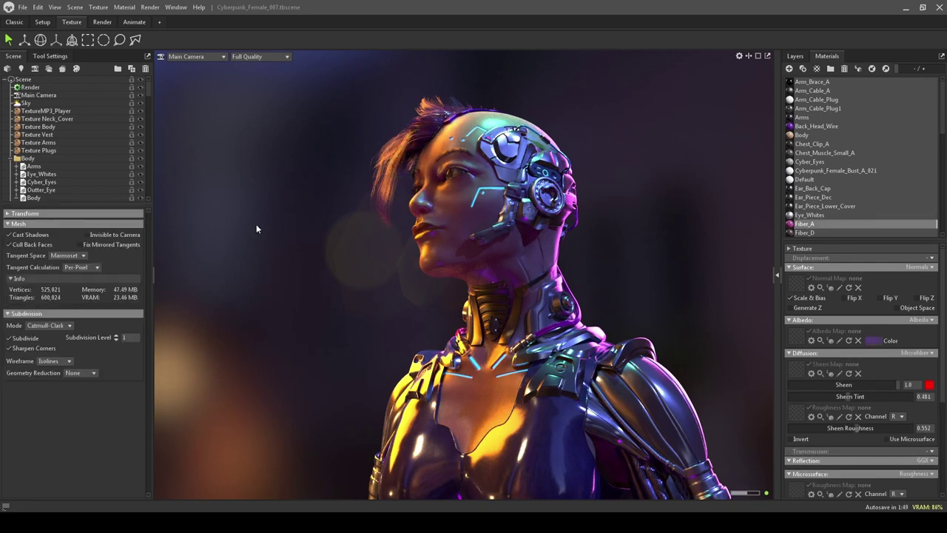
left_click(117, 337)
left_click(116, 340)
Open the scene's Render settings and review the ray tracing, denoise, shadow, occlusion and output options
left_click(37, 88)
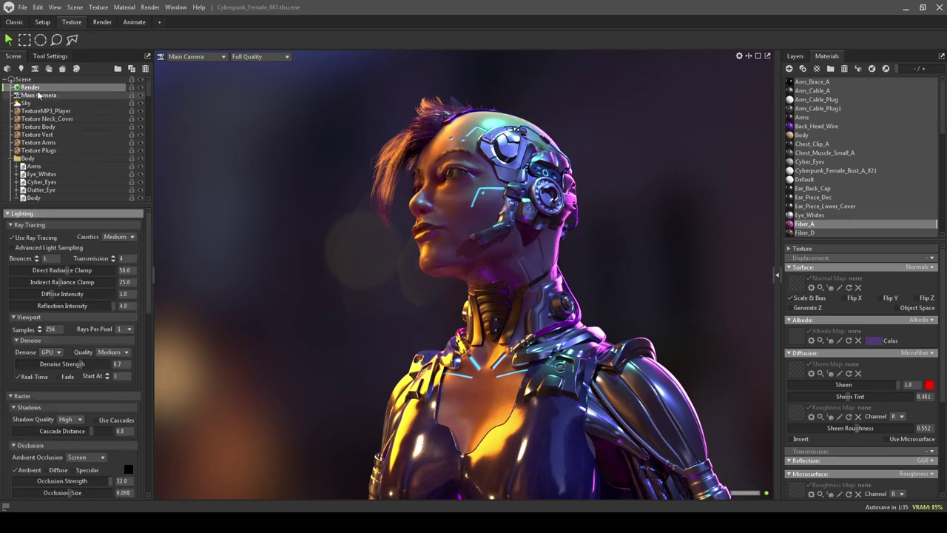
scroll(78, 360, "down", 5)
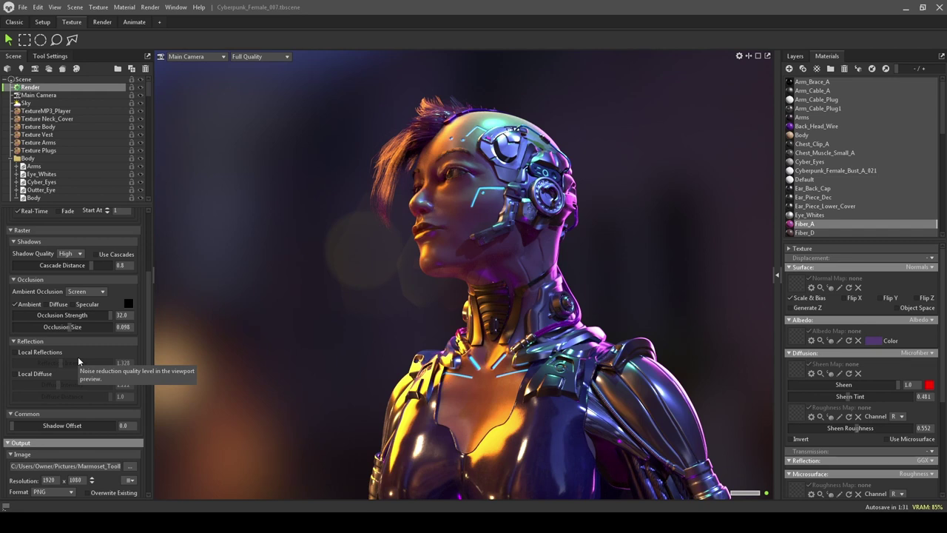
scroll(100, 352, "up", 4)
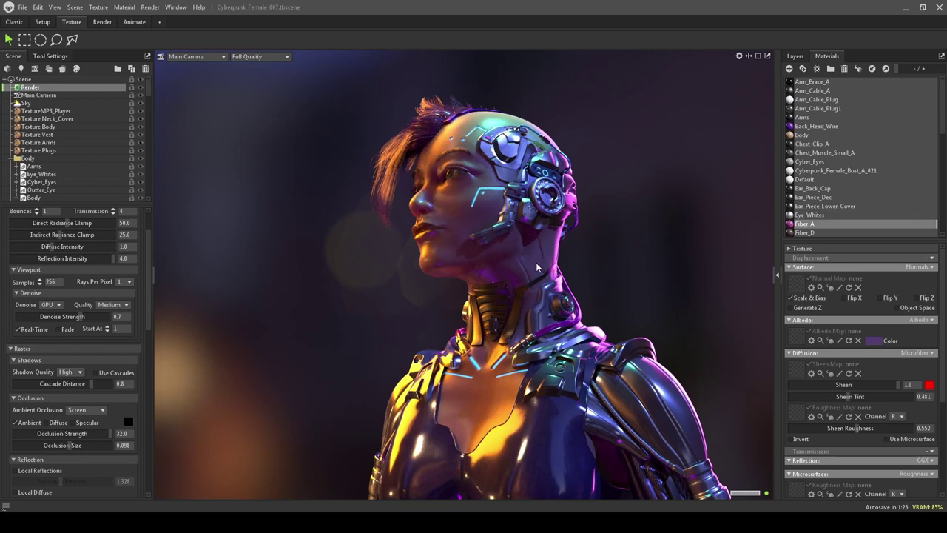
Select the dark part on the side of the neck and set its albedo color to gray 4d4d4d
left_click(536, 310)
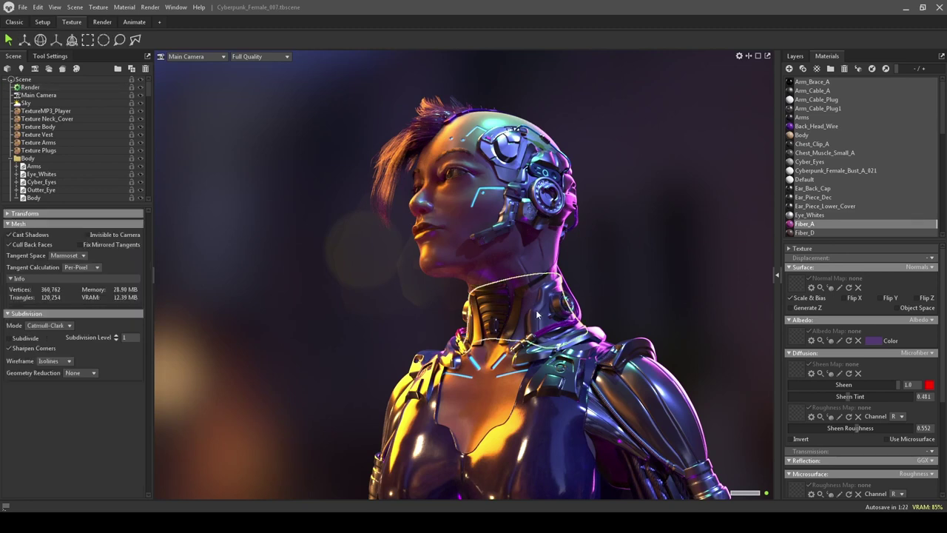
left_click(875, 340)
left_click_drag(308, 250, 308, 275)
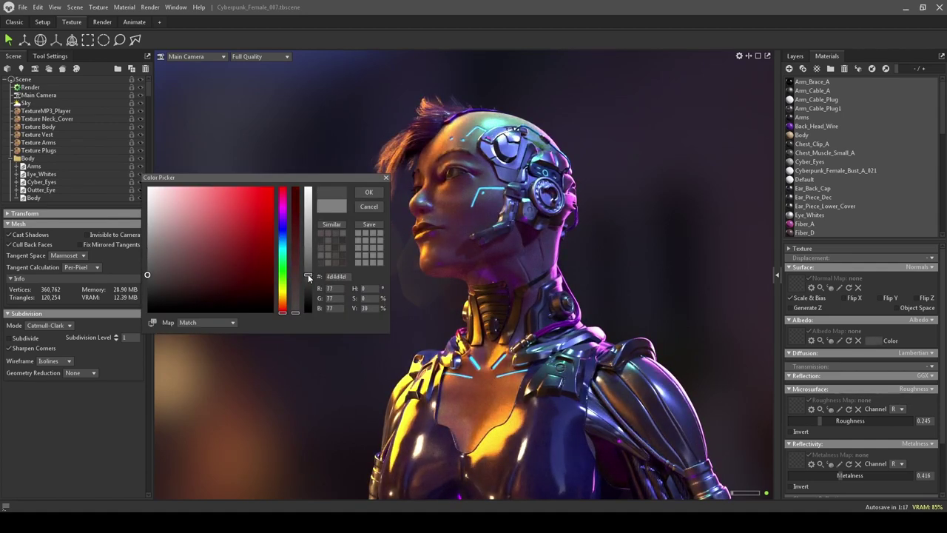
left_click(363, 191)
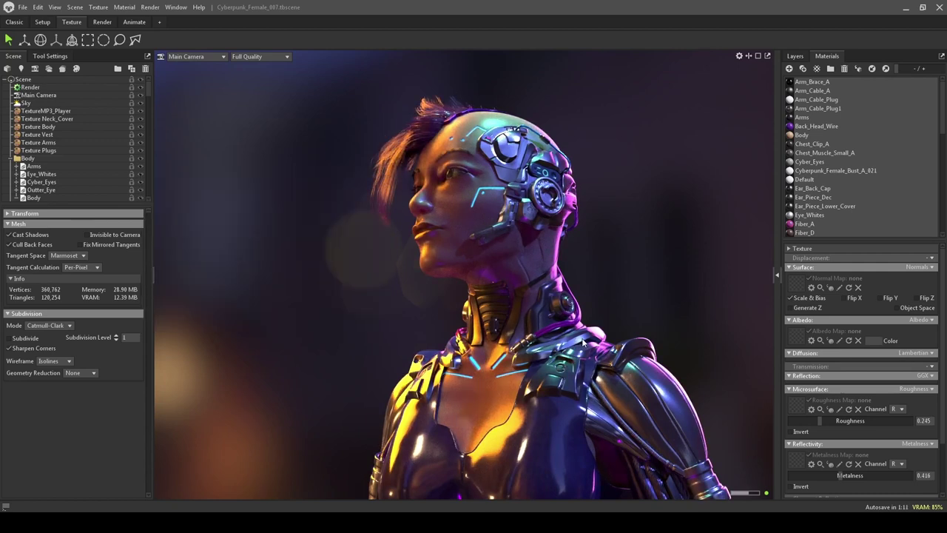
Select the metal collar piece above the chest near the shoulder and set its albedo color to gray 626262
left_click(584, 341)
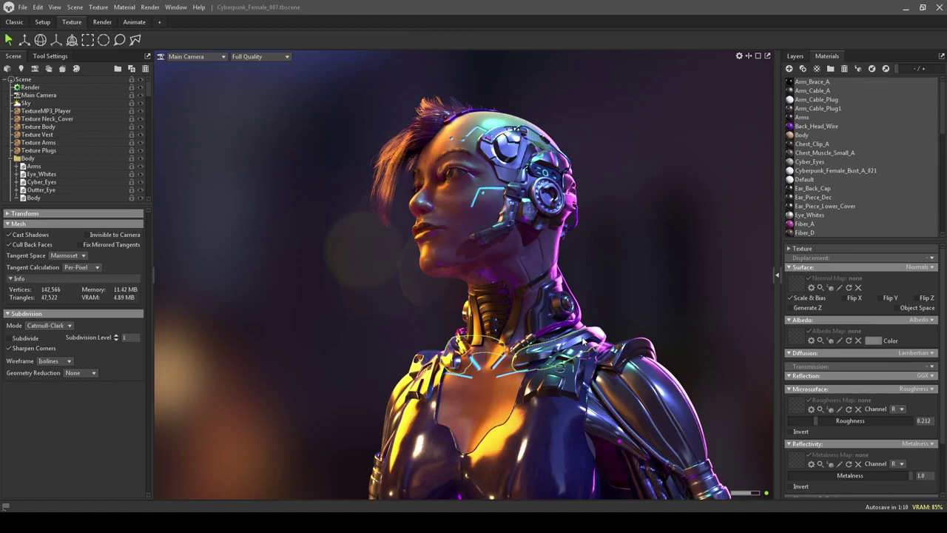
left_click(874, 340)
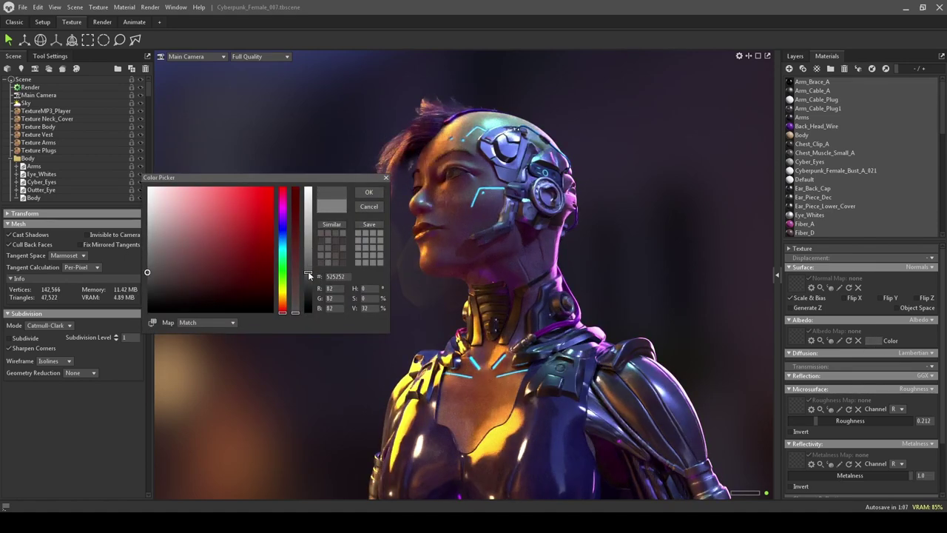
left_click_drag(308, 273, 305, 265)
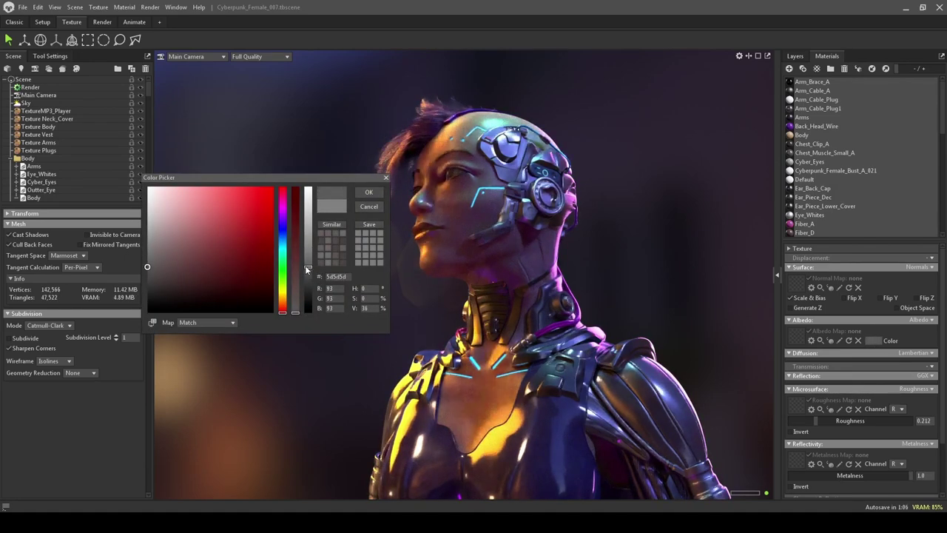
left_click(370, 192)
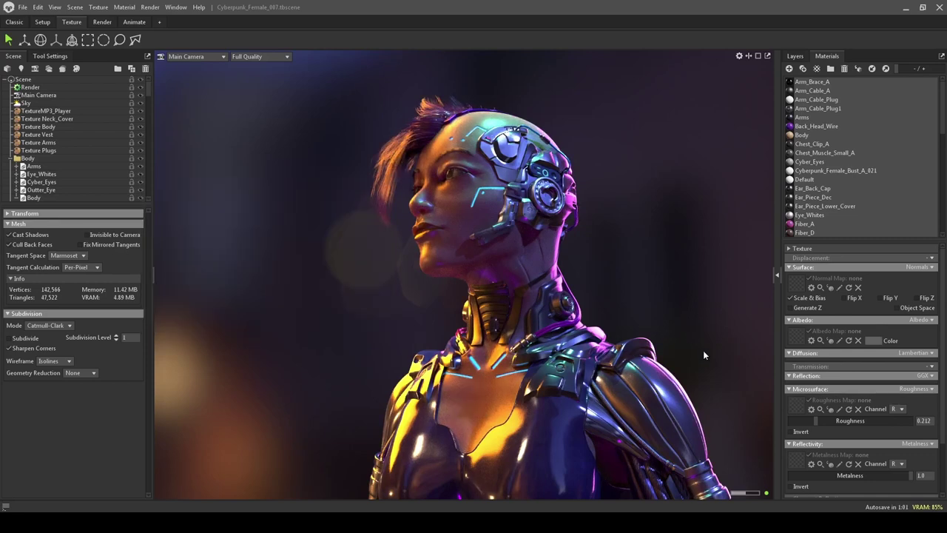
Open the Texture Arms project and compare the arms with the Steel Cable layer hidden and shown
left_click_drag(704, 351, 665, 259)
double_click(601, 400)
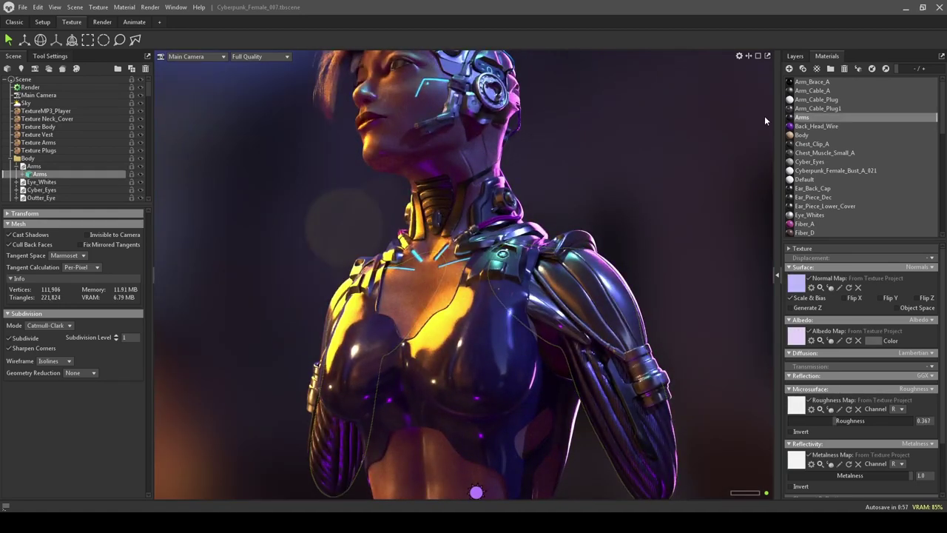
left_click(797, 57)
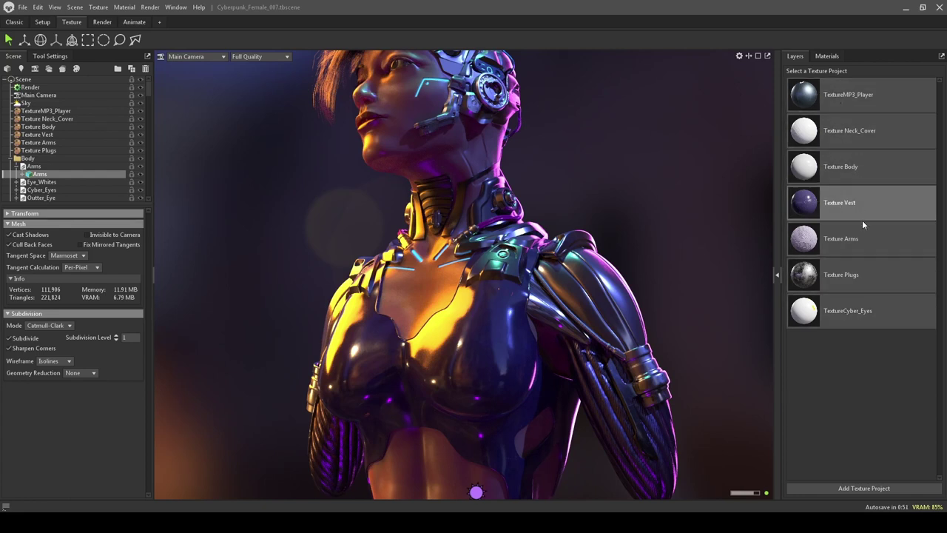
left_click(863, 244)
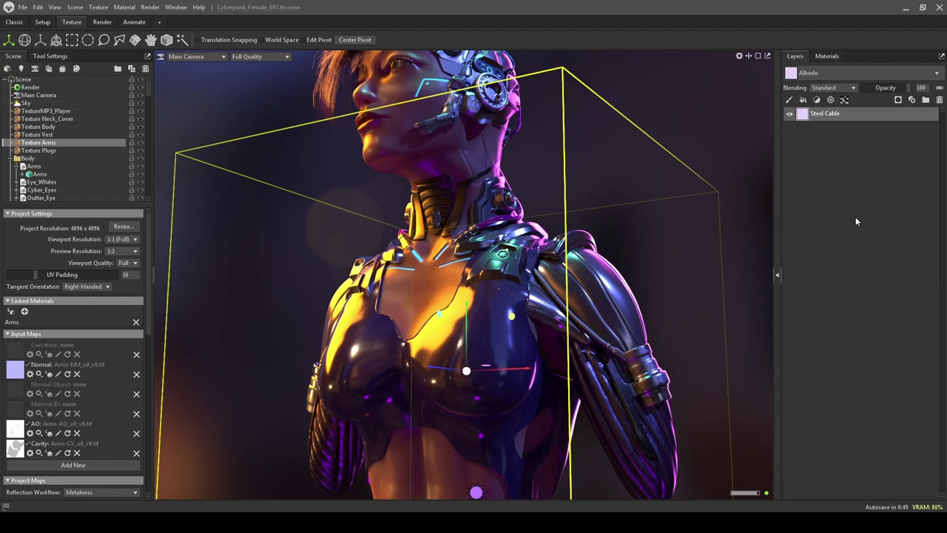
left_click(790, 115)
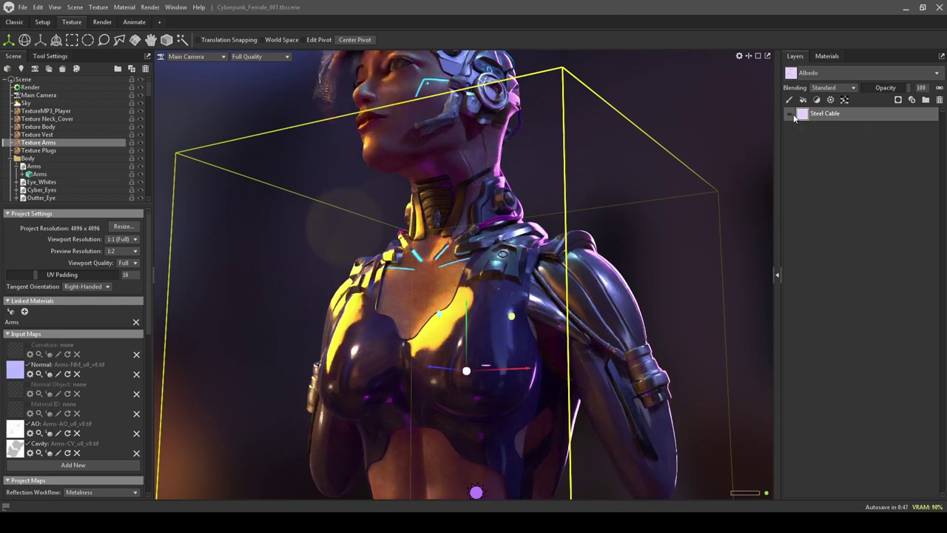
left_click(790, 115)
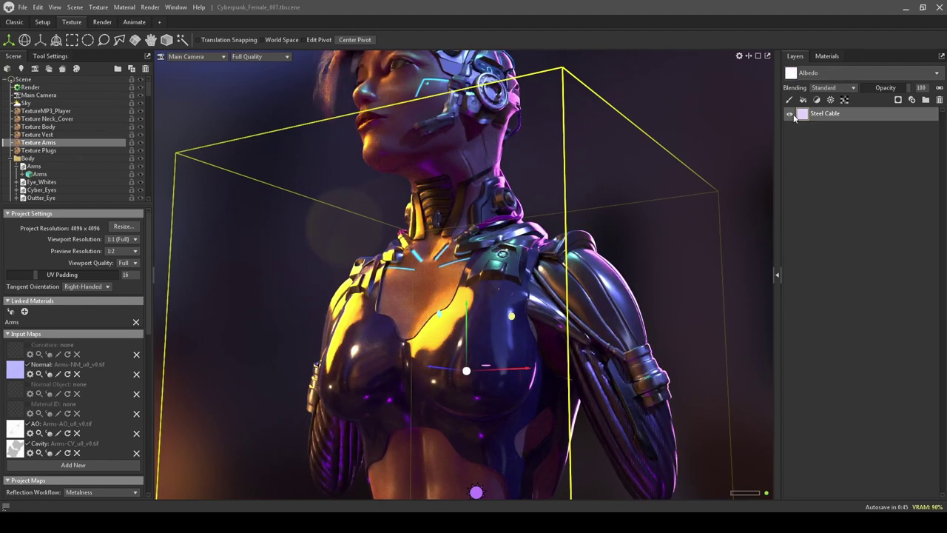
Switch to the rectangular selection tool and examine the arms, chest and head from several angles
left_click(73, 40)
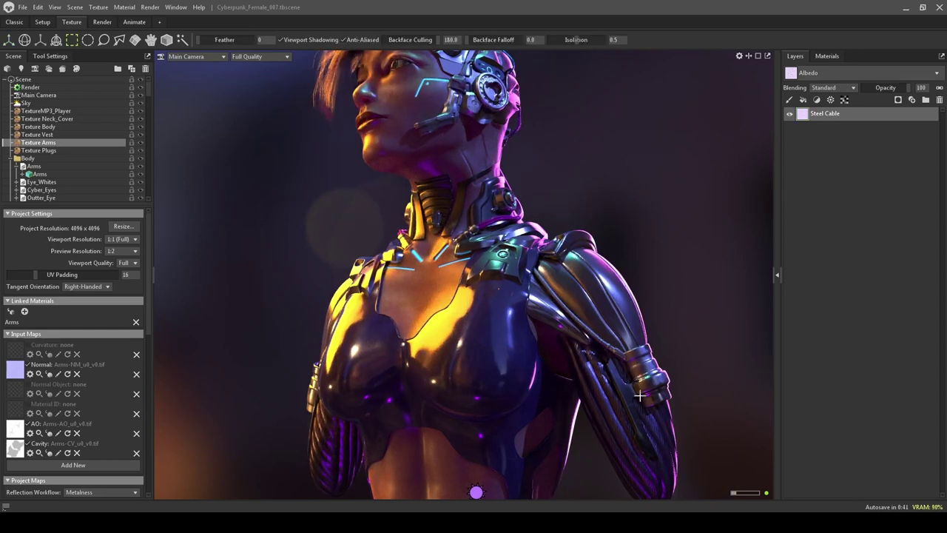
left_click_drag(641, 222, 611, 152, "alt")
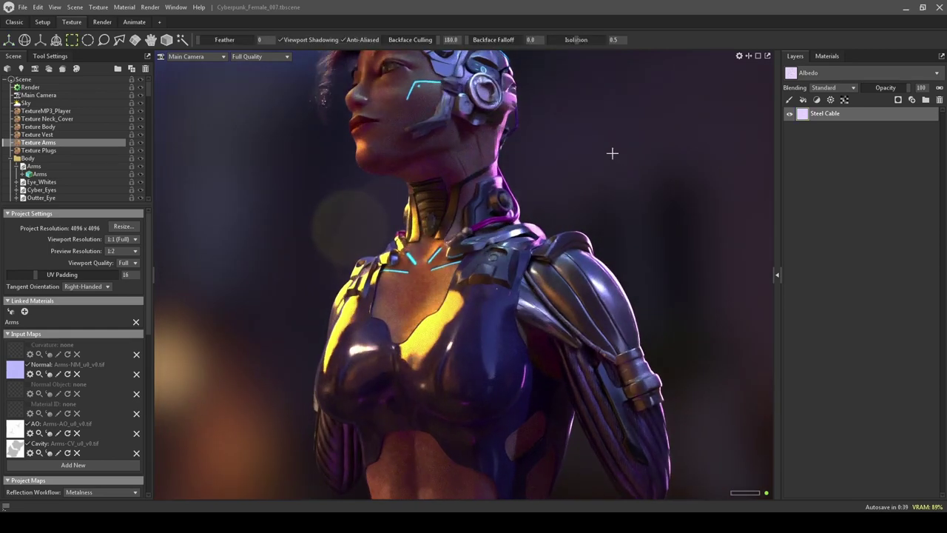
middle_click_drag(612, 152, 673, 218, "alt")
left_click_drag(673, 218, 691, 220)
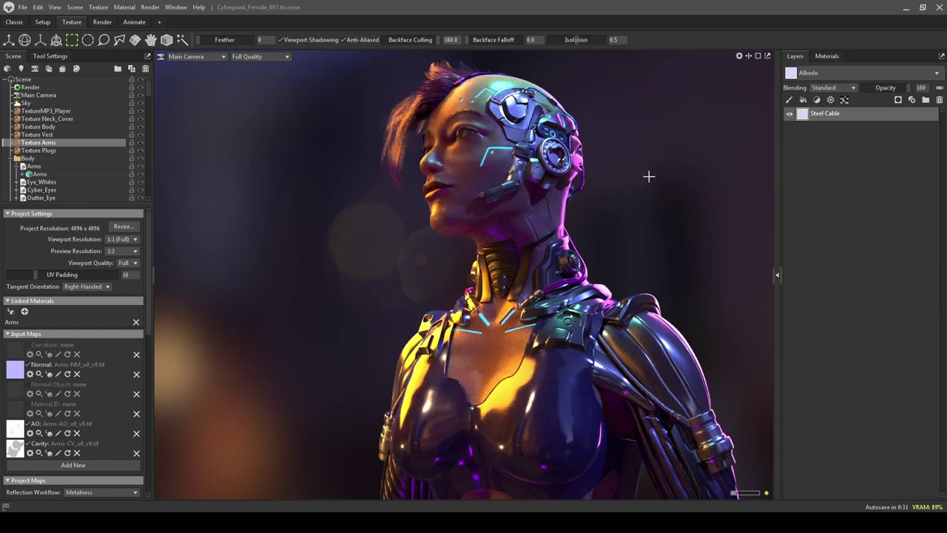
mouse_move(649, 176)
left_mouse_down()
mouse_move(671, 184)
mouse_move(659, 184)
left_mouse_up()
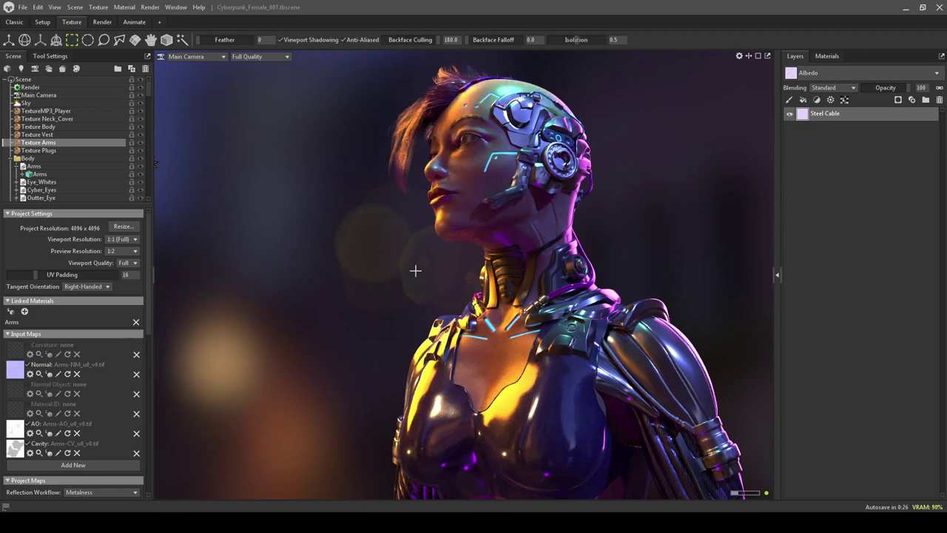
Leave the Texture Arms project, select the small mechanical part at the throat, and set its metalness to 1.0 and roughness to 0.176
left_click(16, 165)
left_click(34, 167)
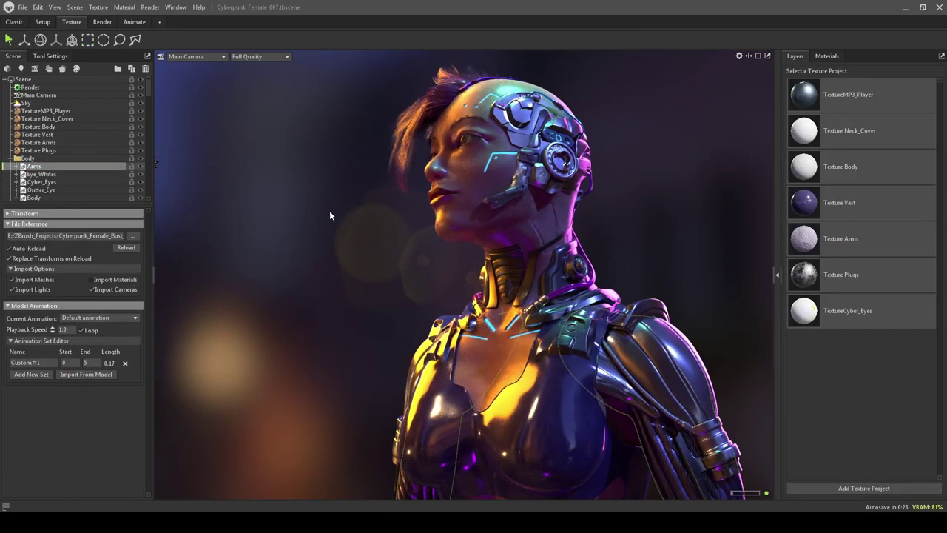
left_click(509, 292)
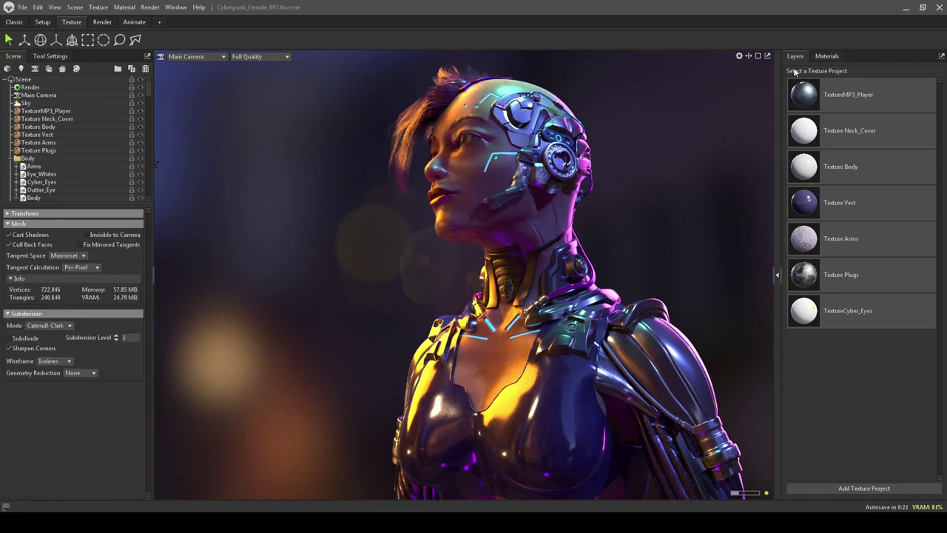
left_click(827, 57)
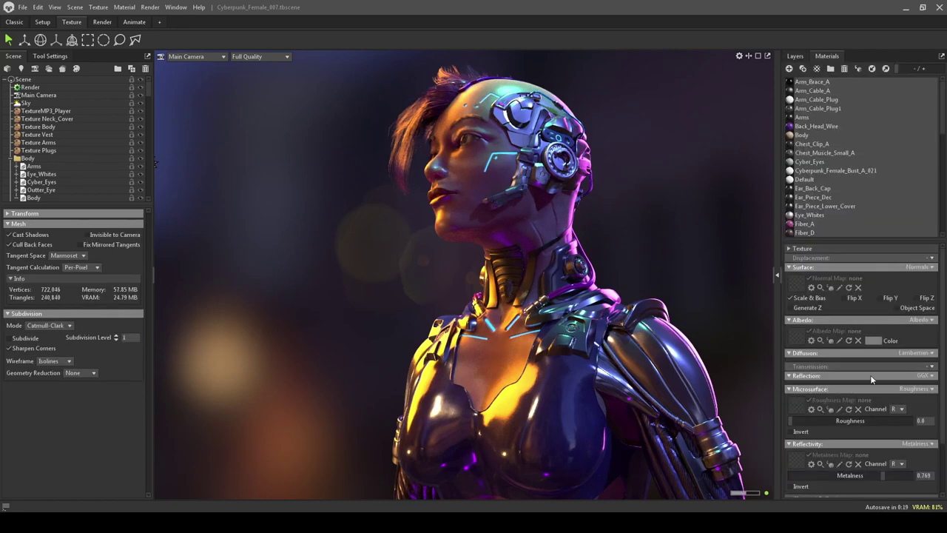
left_click_drag(884, 475, 934, 475)
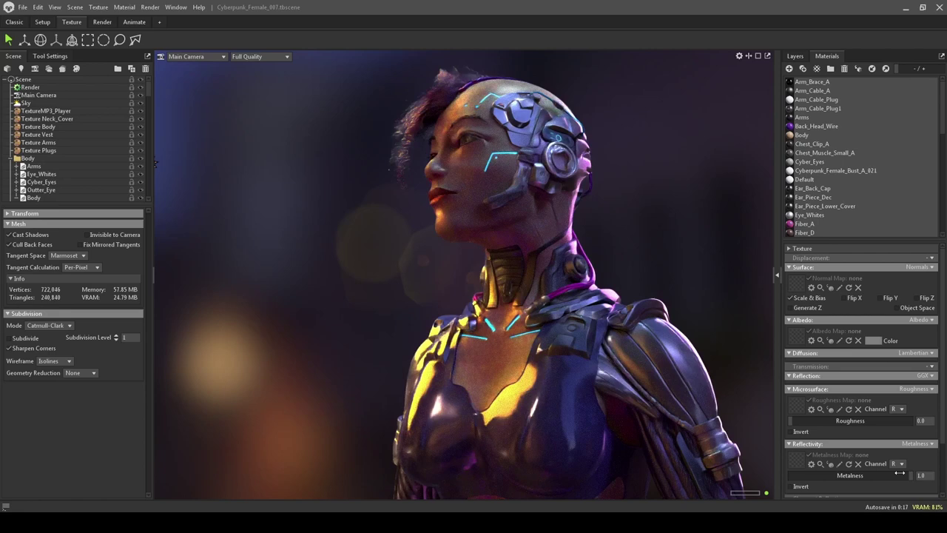
mouse_move(794, 421)
left_mouse_down()
mouse_move(816, 421)
mouse_move(811, 428)
left_mouse_up()
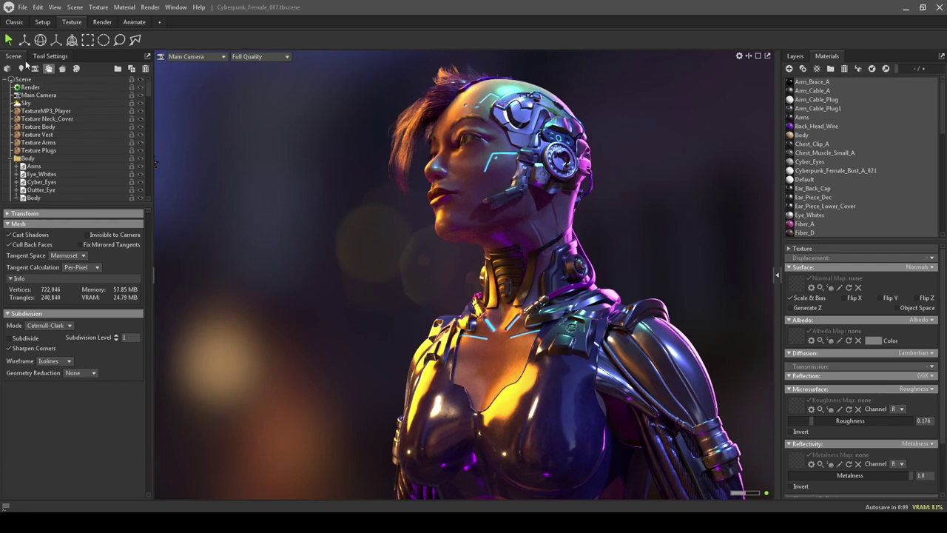
Select the magenta wires on the side of the neck and set their roughness to 0.286 and metalness to 1.0
left_click(594, 277)
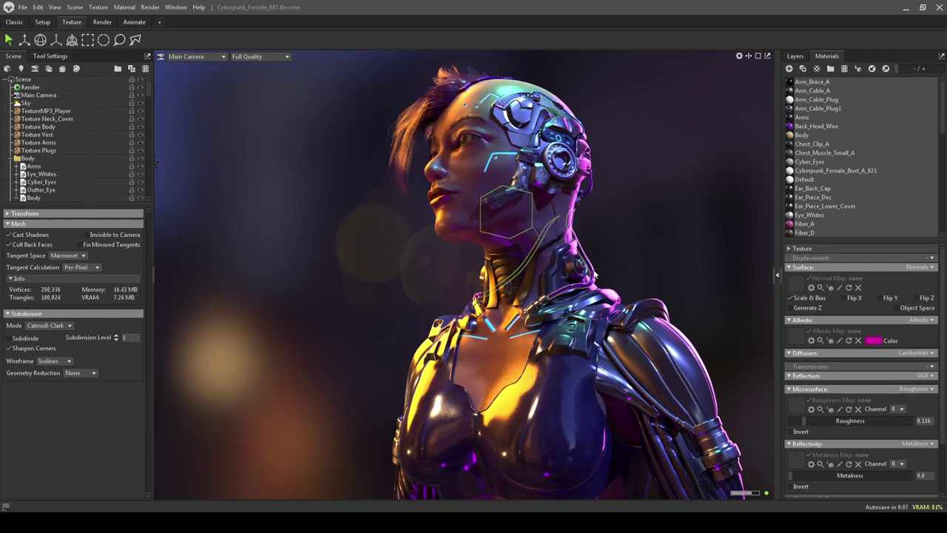
mouse_move(813, 420)
left_mouse_down()
mouse_move(871, 421)
mouse_move(826, 420)
left_mouse_up()
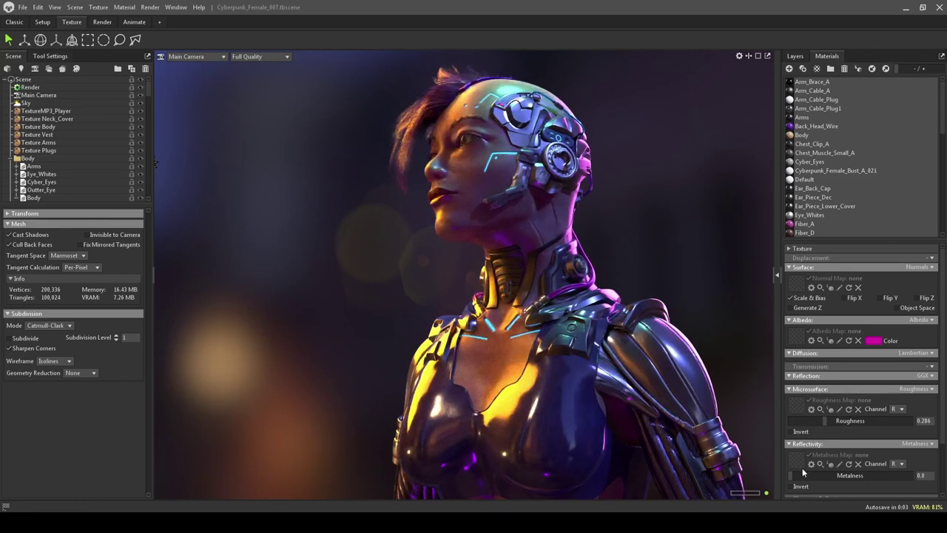
left_click_drag(810, 473, 936, 483)
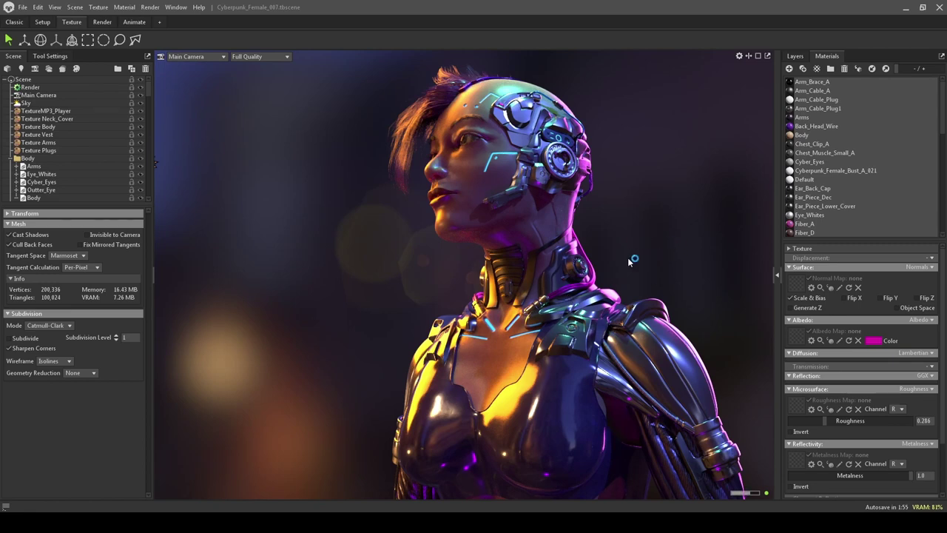
Enable Catmull-Clark subdivision on the magenta neck wires, with subdivision level 1
left_click_drag(647, 259, 629, 261)
right_click_drag(629, 260, 621, 351)
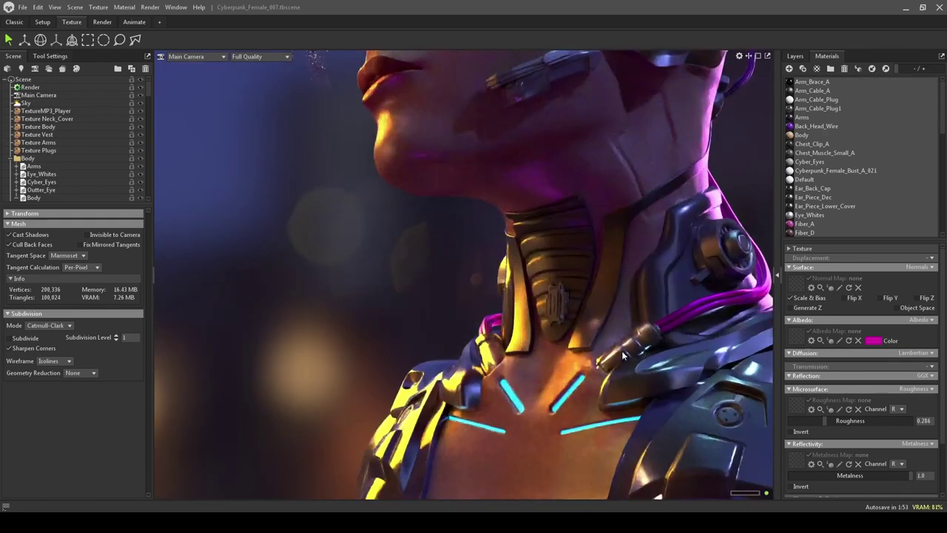
middle_click_drag(621, 351, 405, 351)
left_click_drag(405, 351, 528, 398)
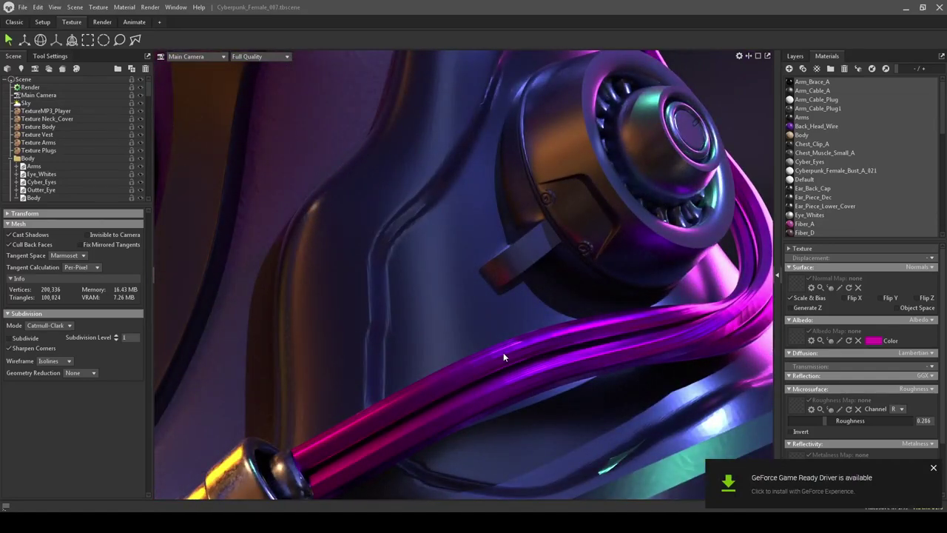
left_click(9, 340)
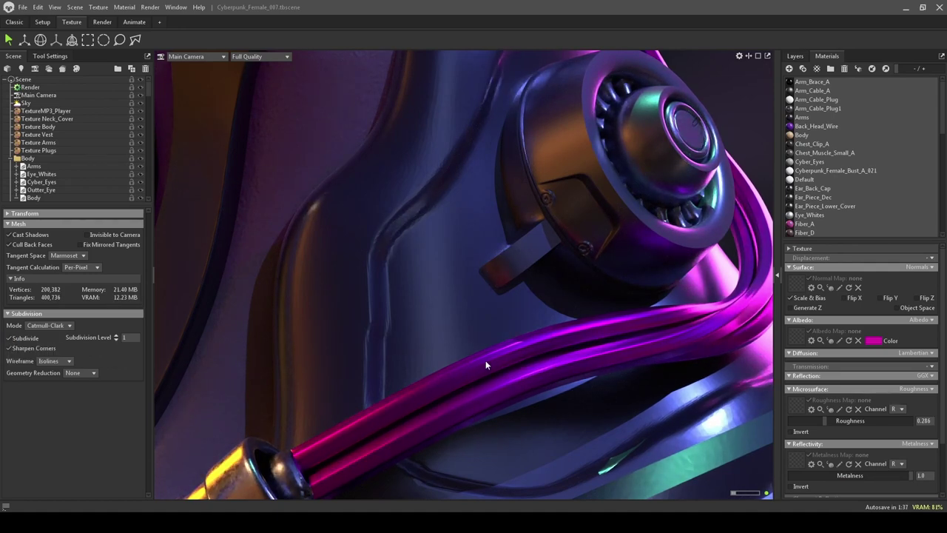
Examine the smoothed neck wires up close and the whole bust from the side, front and three-quarter angles
scroll(574, 405, "down", 3)
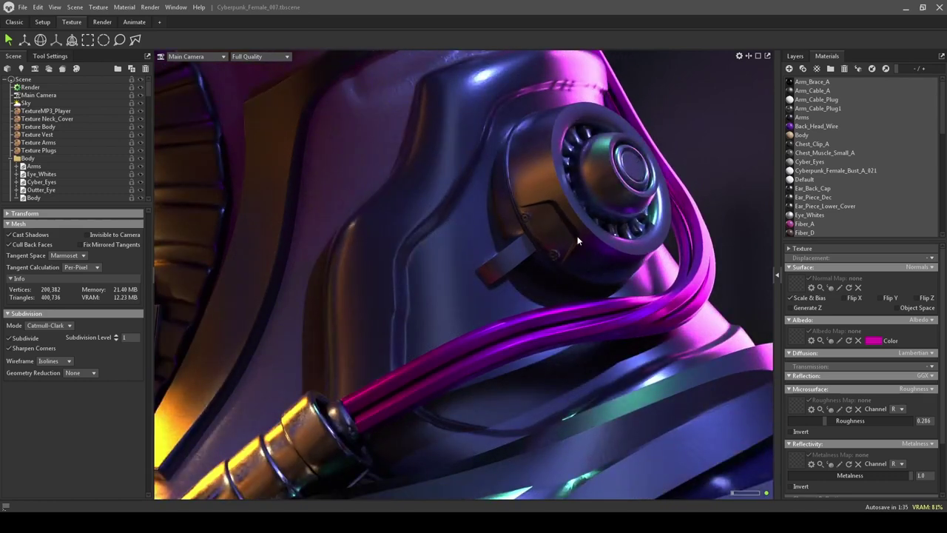
scroll(611, 333, "down", 3)
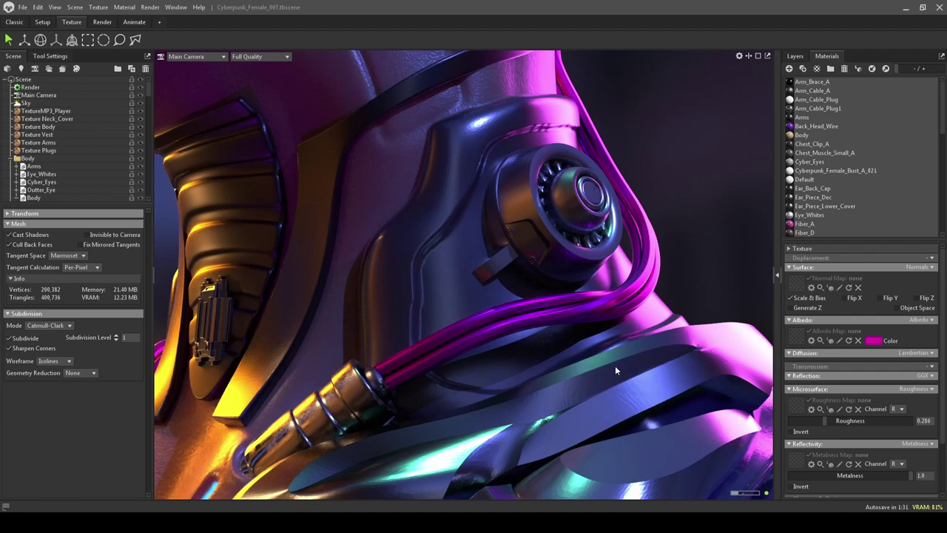
right_click_drag(615, 365, 585, 283)
left_click_drag(584, 282, 516, 336)
right_click_drag(516, 336, 506, 285)
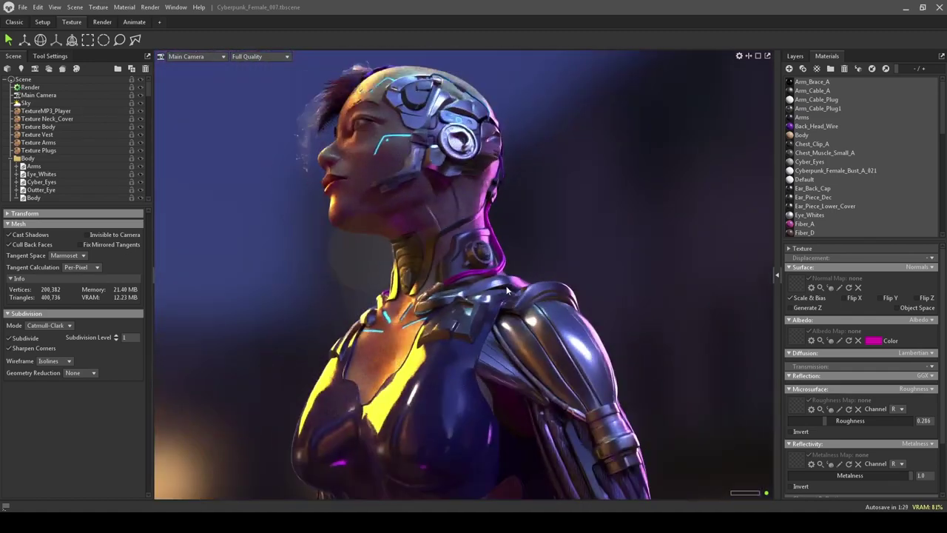
middle_click_drag(507, 286, 523, 303)
left_click_drag(522, 303, 536, 307)
middle_click_drag(536, 306, 566, 311)
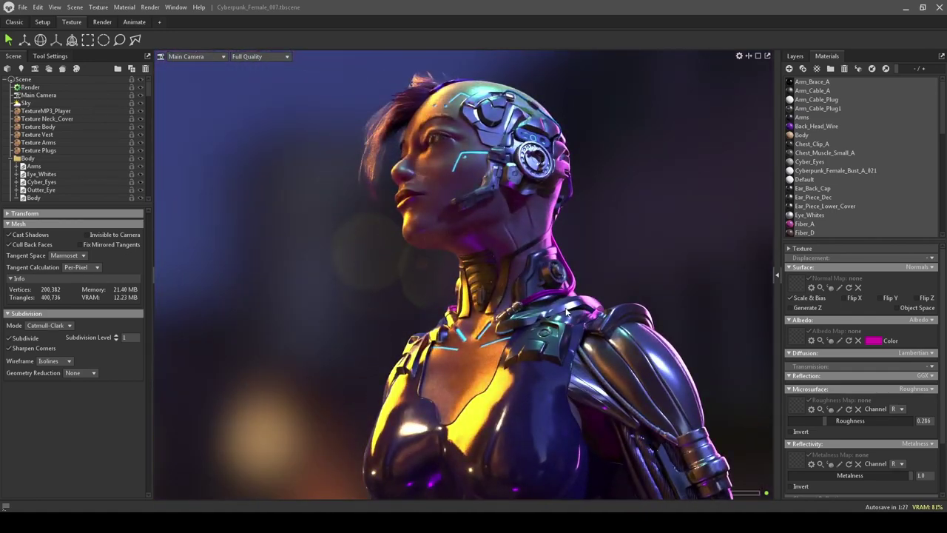
left_click_drag(567, 312, 416, 168)
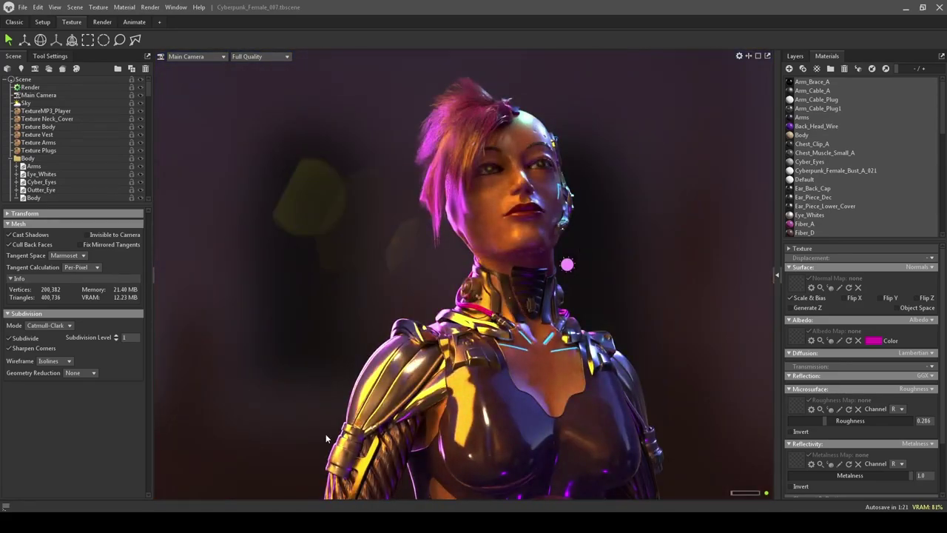
left_click_drag(664, 234, 472, 195)
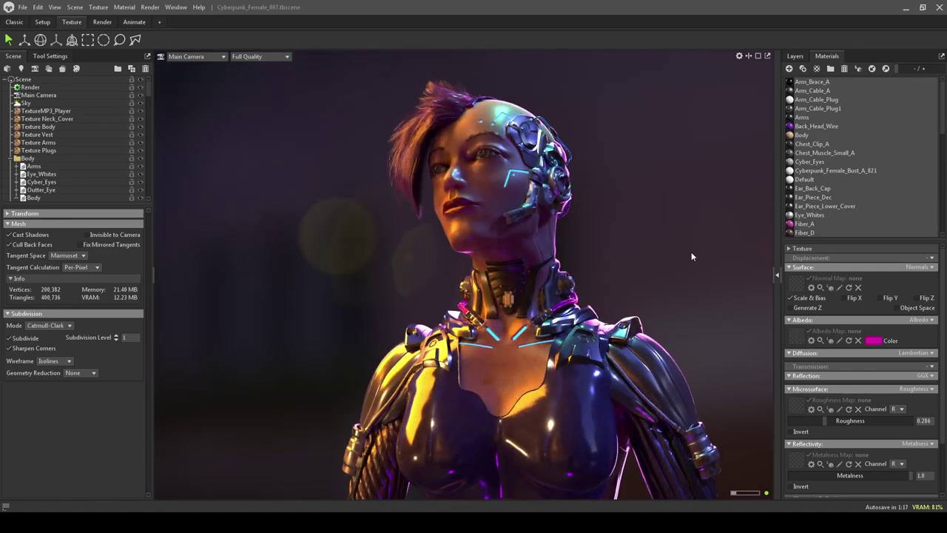
left_click_drag(692, 256, 672, 260)
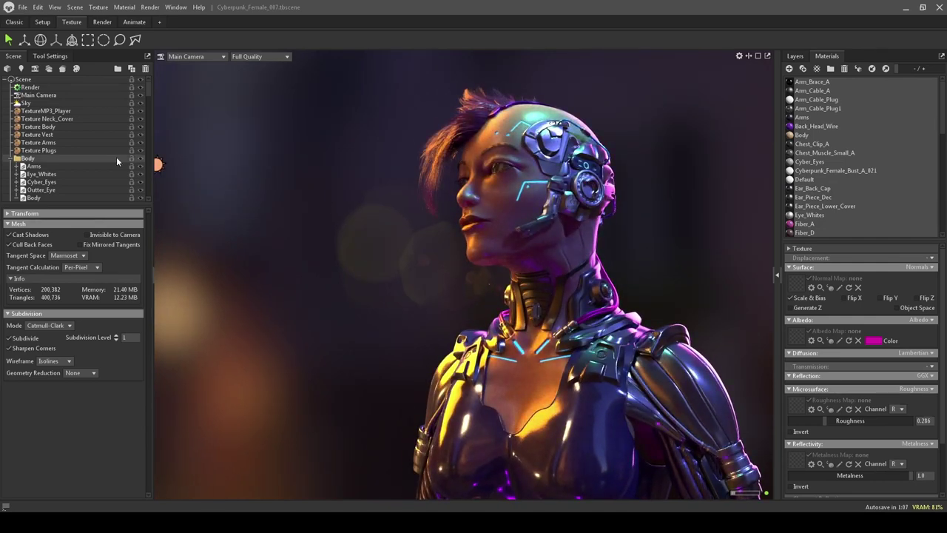
Select the main camera, check its limits settings and enable its safe frame
left_click(48, 93)
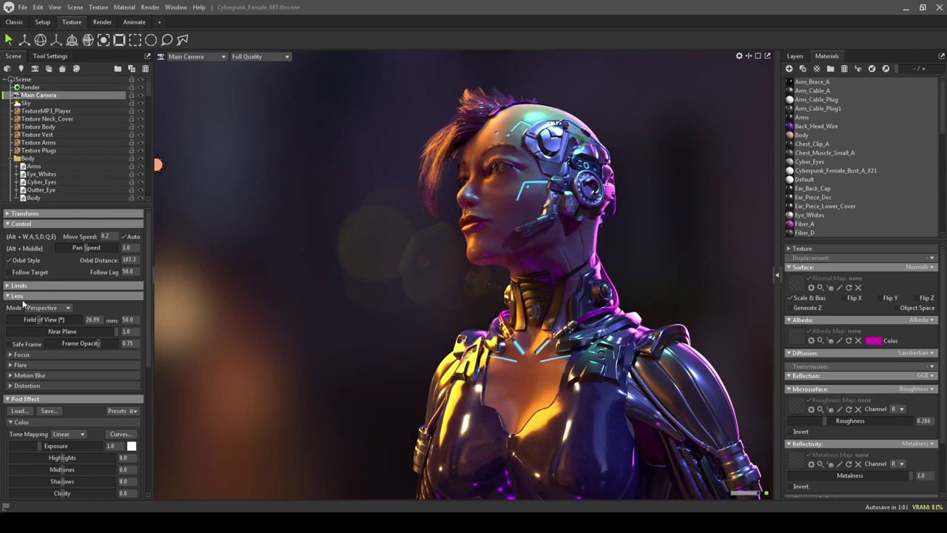
left_click(7, 286)
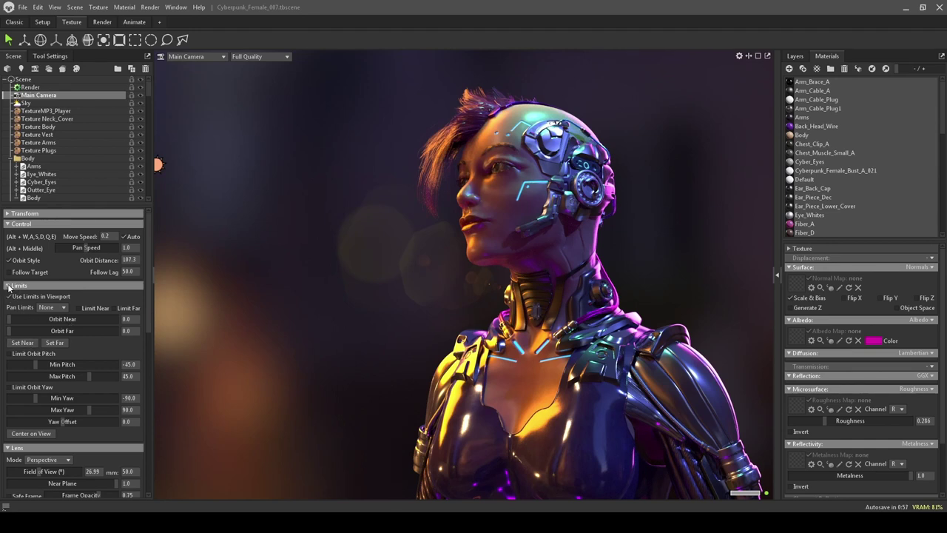
left_click(8, 286)
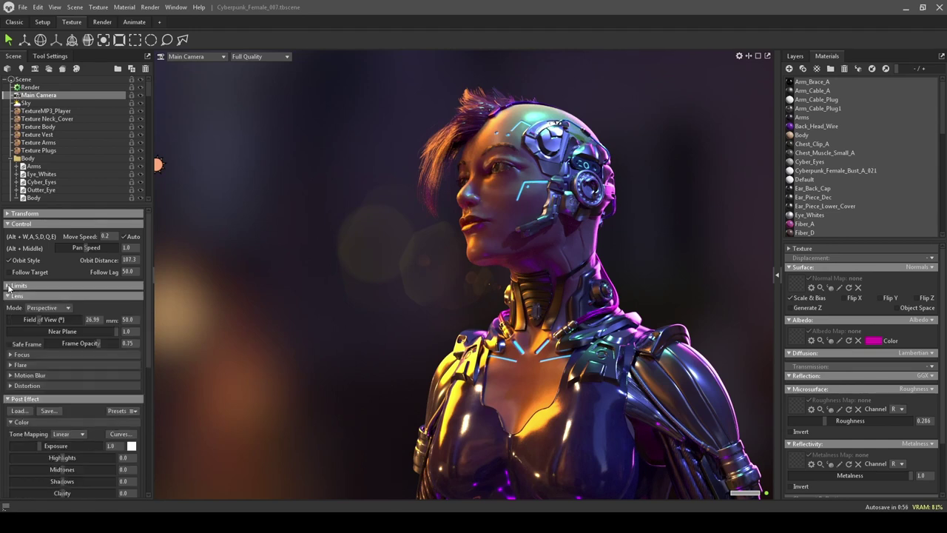
left_click(9, 344)
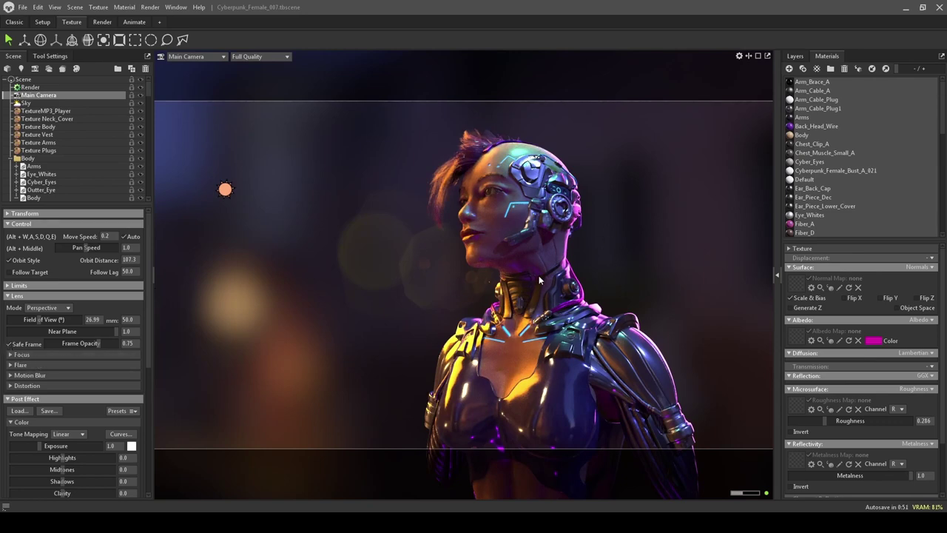
Examine the composition of the bust inside the safe frame, trying slightly different three-quarter angles and distances
middle_click_drag(543, 281, 584, 266)
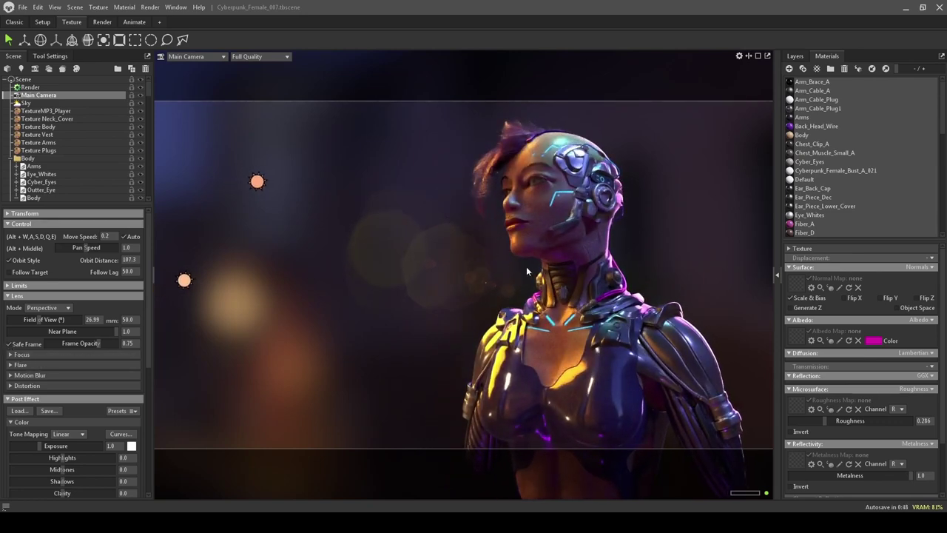
middle_click_drag(458, 231, 488, 233)
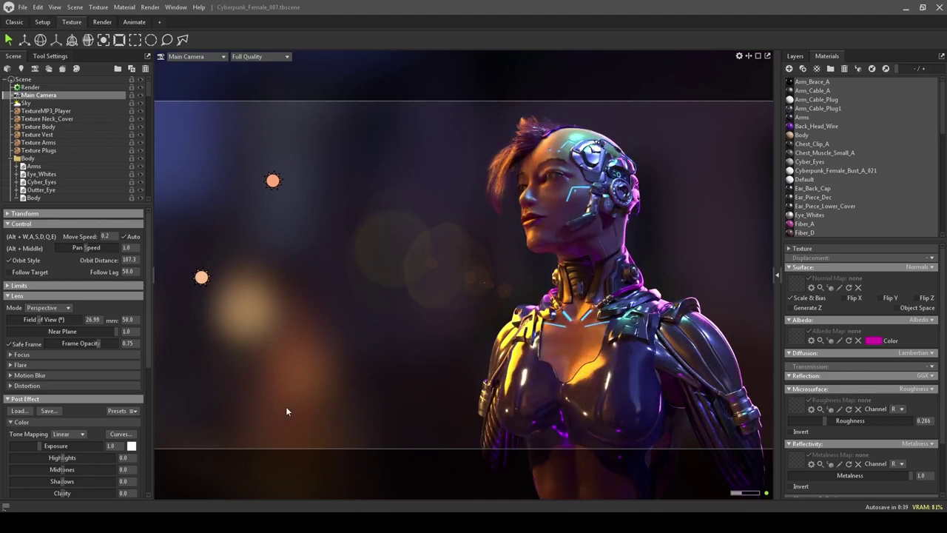
middle_click_drag(461, 356, 435, 355, "alt")
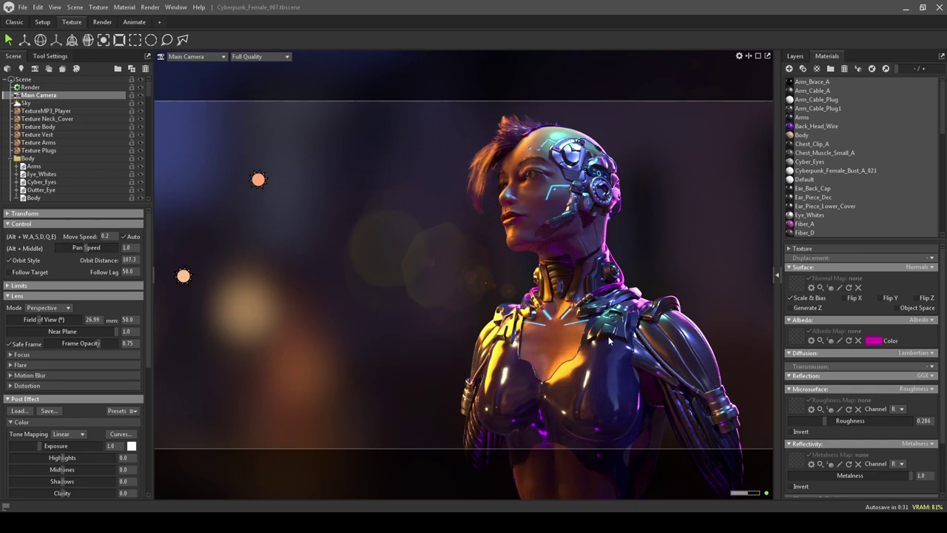
left_click_drag(609, 338, 606, 334, "alt")
mouse_move(691, 306)
left_mouse_down("alt")
mouse_move(696, 300)
mouse_move(696, 313)
mouse_move(695, 299)
left_mouse_up("alt")
right_click_drag(696, 299, 693, 291, "alt")
middle_click_drag(694, 290, 696, 303, "alt")
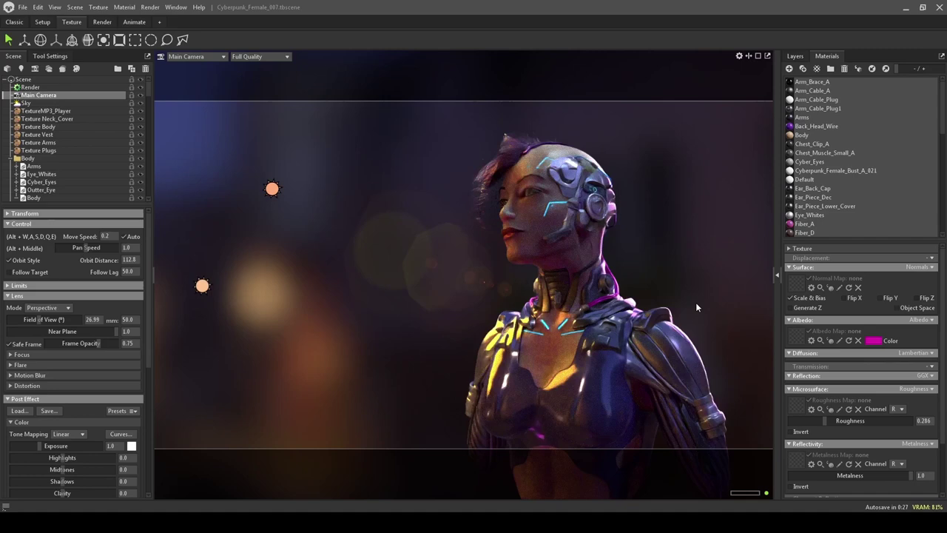
left_click_drag(695, 307, 694, 282)
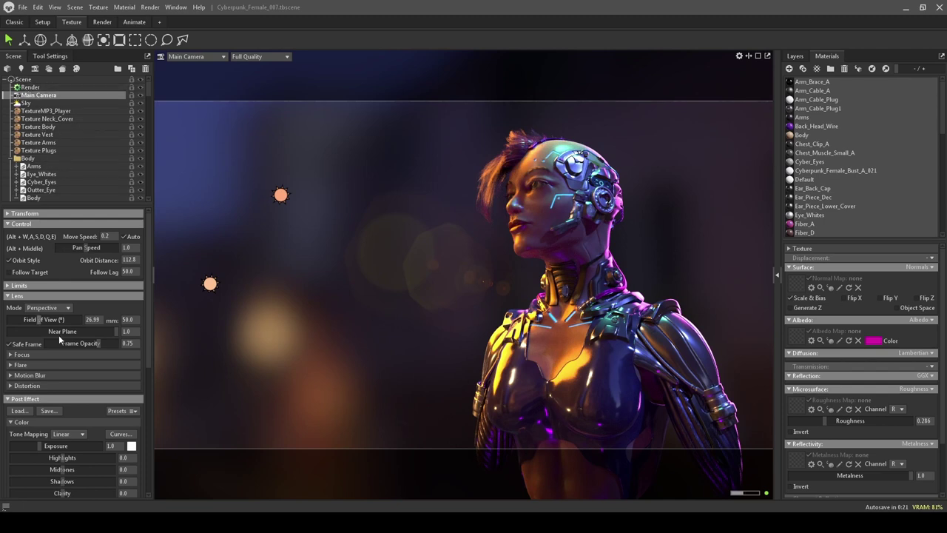
Try Ray Traced depth of field on the main camera with the focus on the eye, and switch it back off
left_click(10, 355)
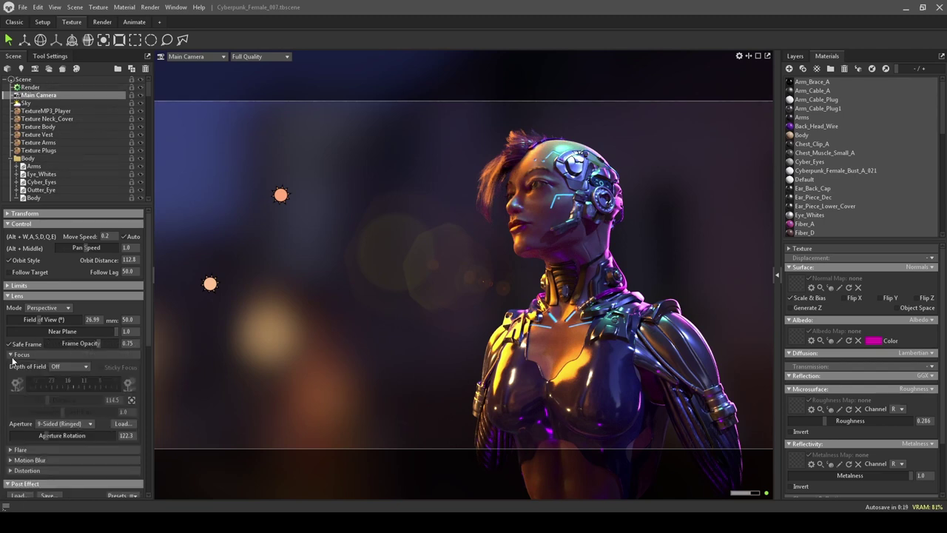
left_click(69, 367)
left_click(71, 393)
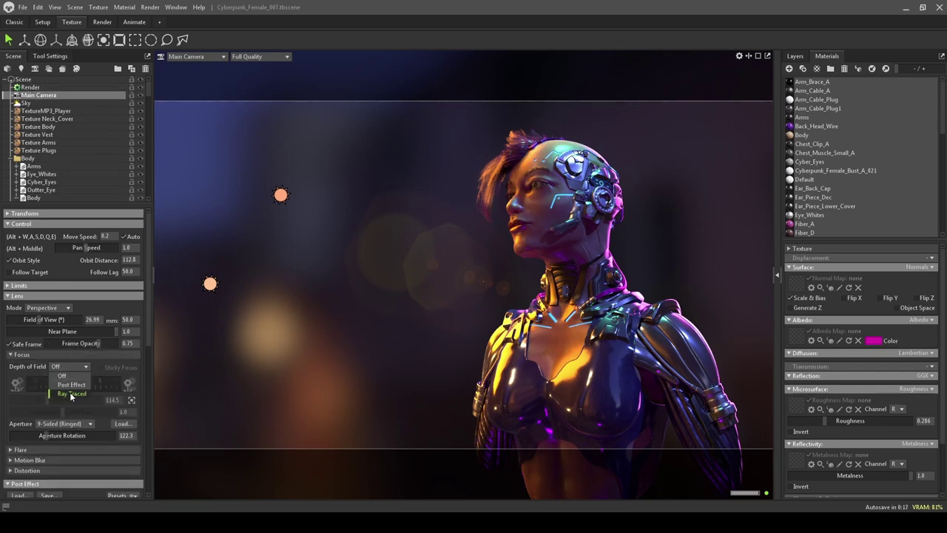
left_click(535, 185)
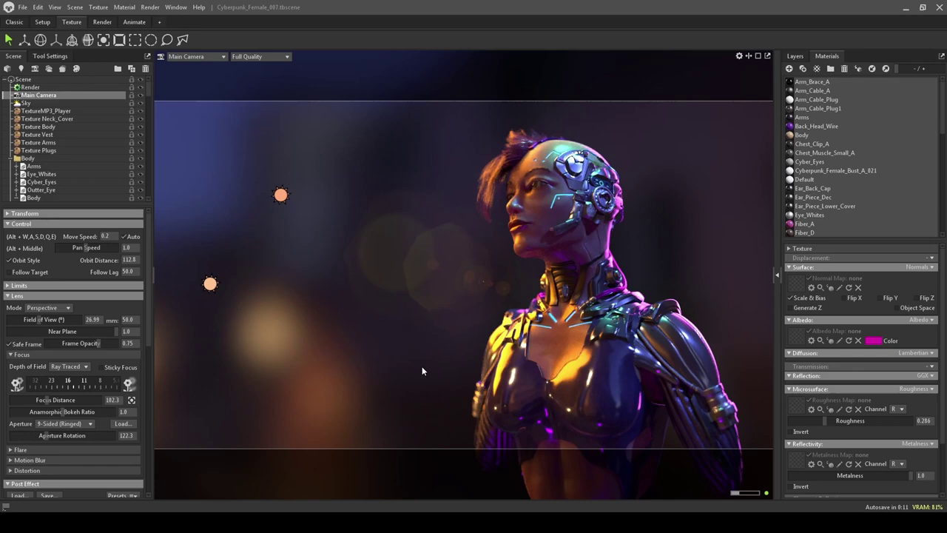
left_click(61, 376)
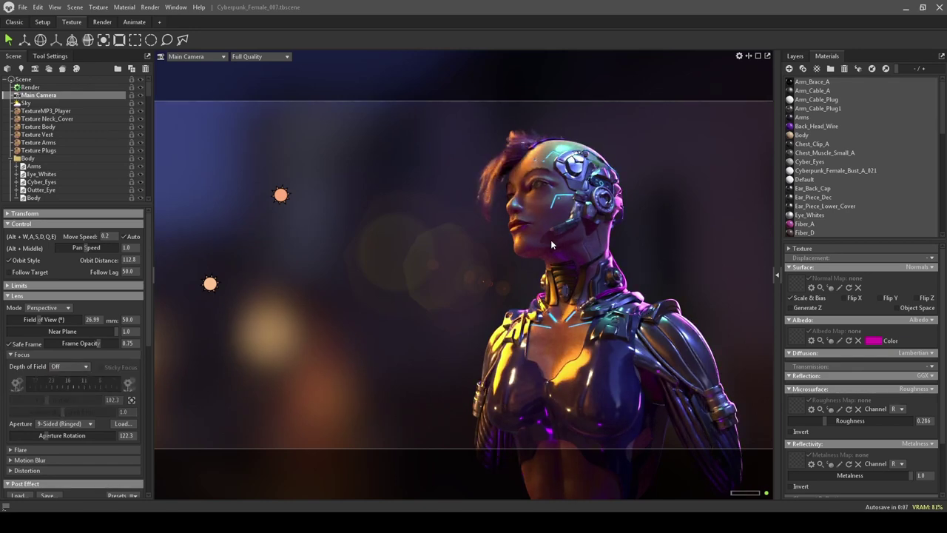
Examine the face and eyes up close from several angles, and the whole bust in three-quarter and near-front views
left_click_drag(551, 240, 450, 186)
middle_click_drag(549, 196, 474, 210, "alt")
right_click_drag(474, 210, 495, 271, "alt")
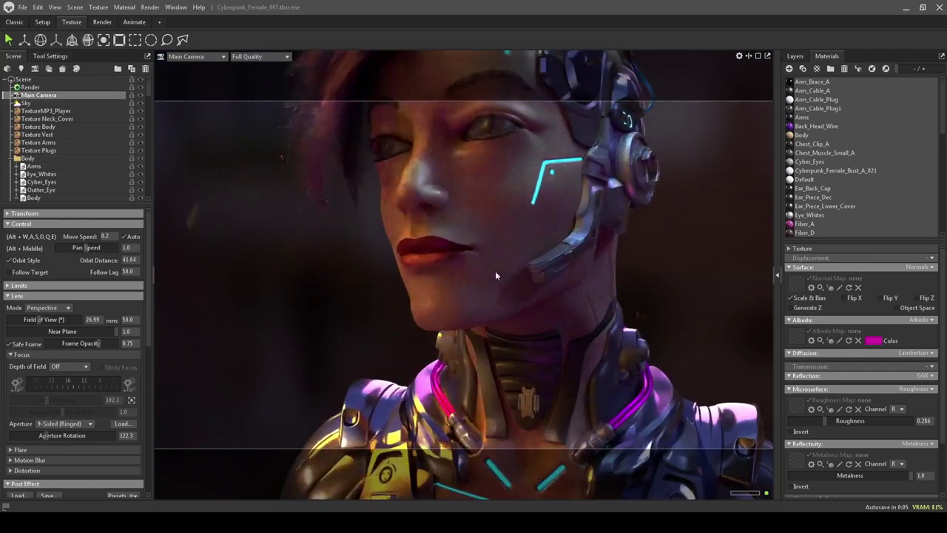
middle_click_drag(495, 271, 488, 374, "alt")
left_click_drag(488, 374, 547, 295, "alt")
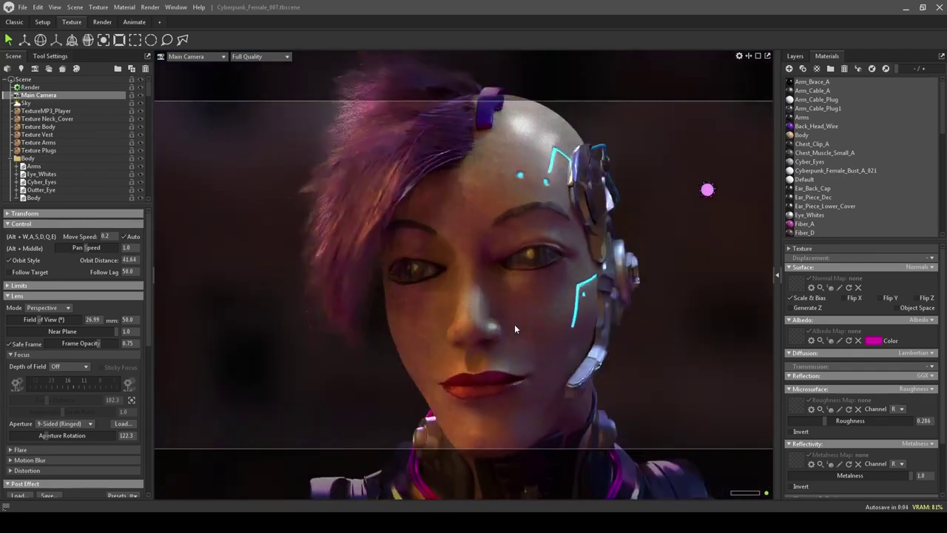
right_click_drag(546, 295, 557, 322, "alt")
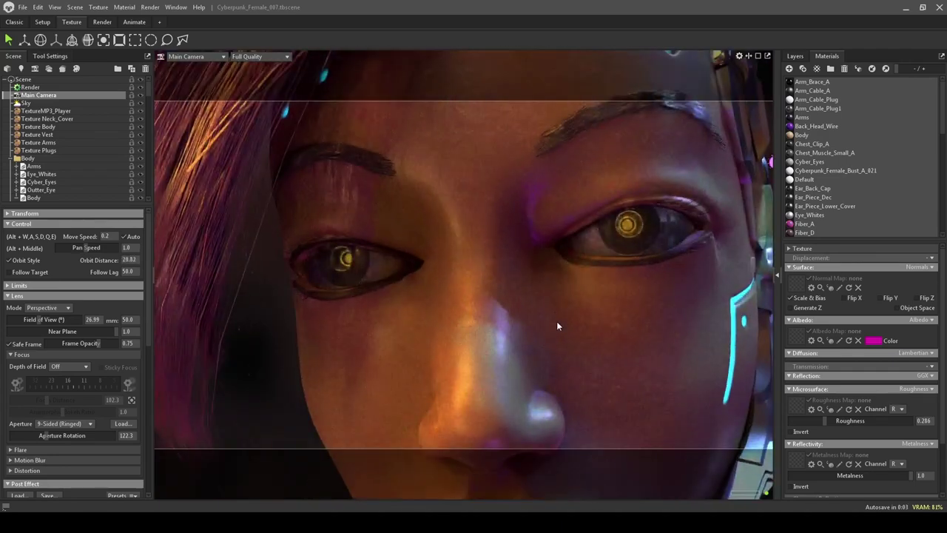
left_click_drag(558, 323, 405, 331, "alt")
mouse_move(553, 246)
right_mouse_down("alt")
mouse_move(556, 272)
mouse_move(559, 254)
right_mouse_up("alt")
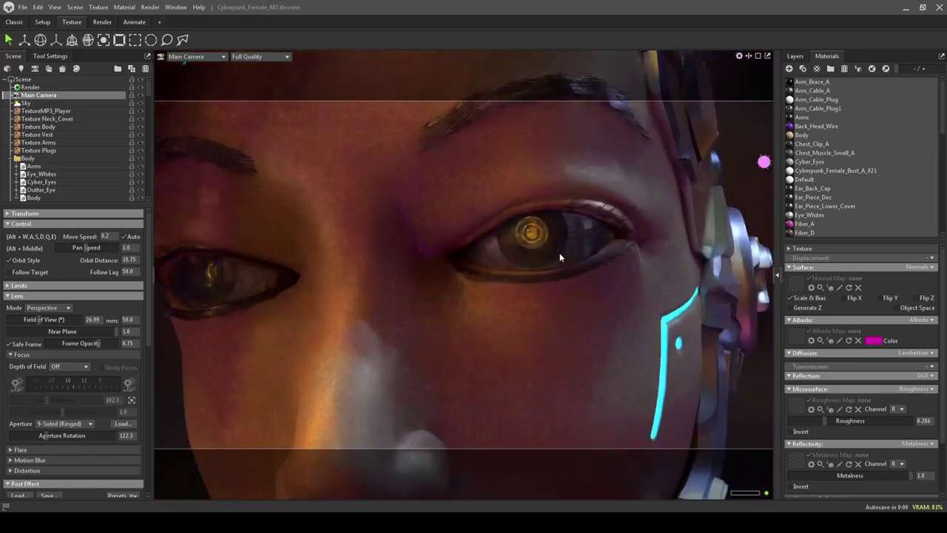
scroll(559, 256, "down", 2)
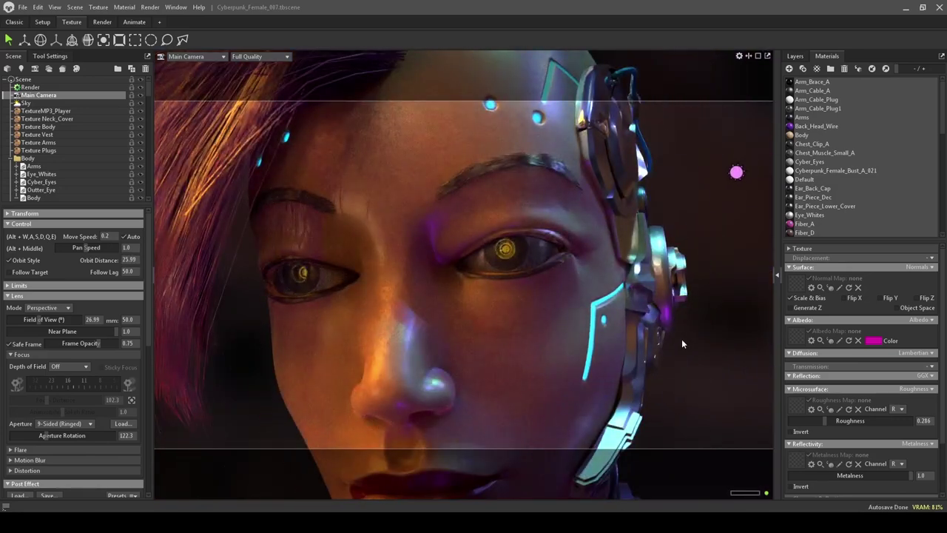
left_click_drag(694, 349, 682, 341, "alt")
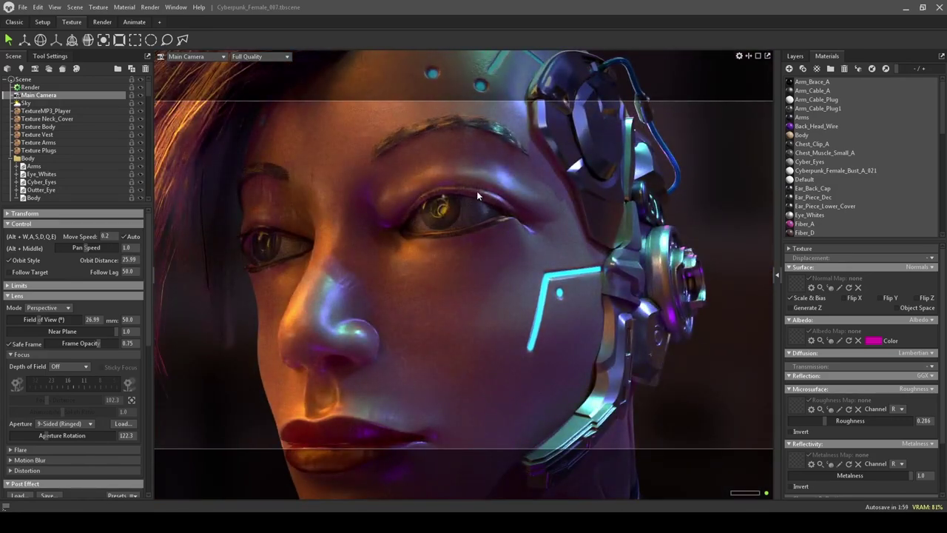
right_click_drag(691, 350, 687, 333, "alt")
left_click_drag(687, 333, 655, 294, "alt")
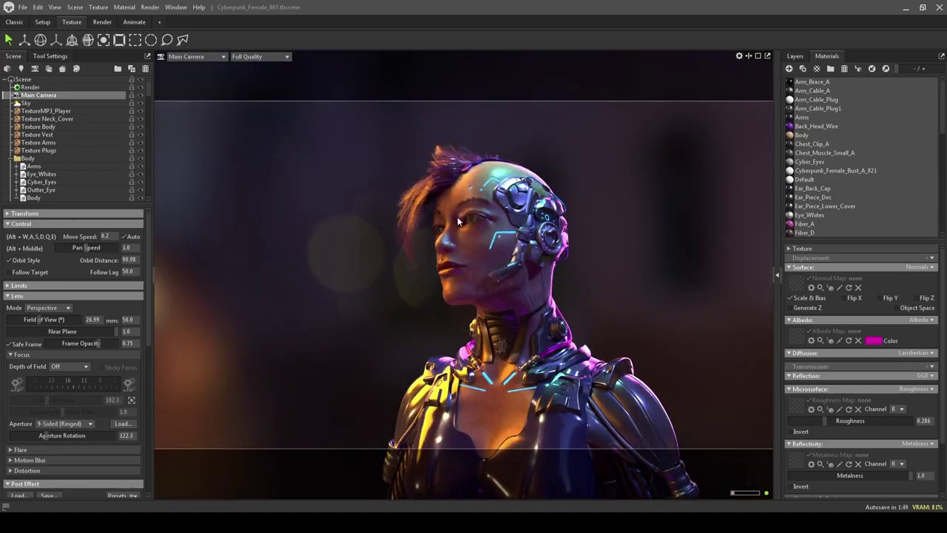
left_click_drag(644, 286, 530, 185)
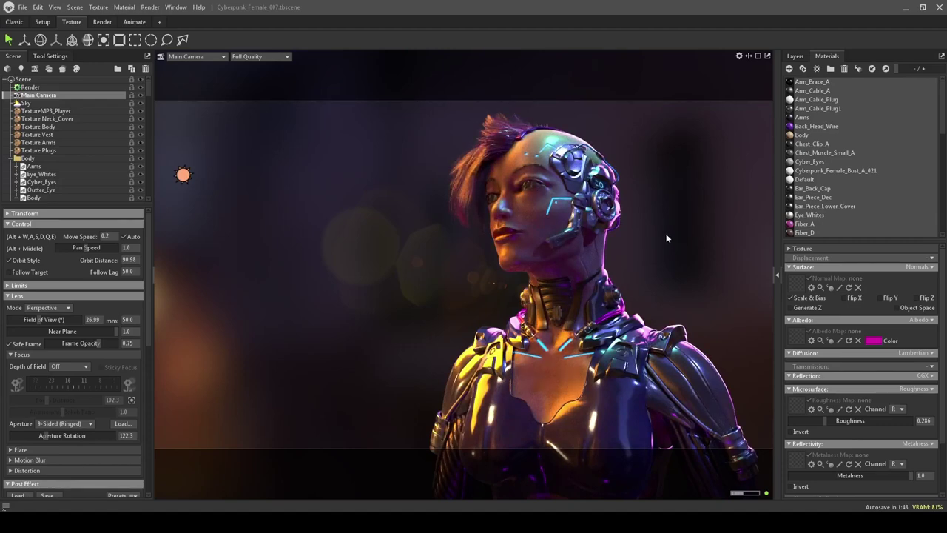
left_click_drag(666, 233, 717, 275)
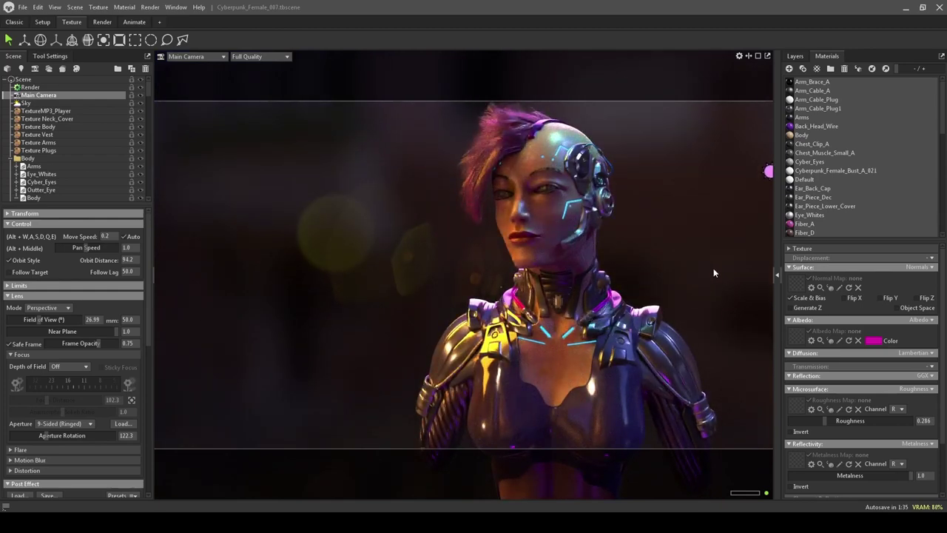
Collapse the Body and Hair groups in the scene outline and keep the Lights group expanded to list its lights
left_click(11, 158)
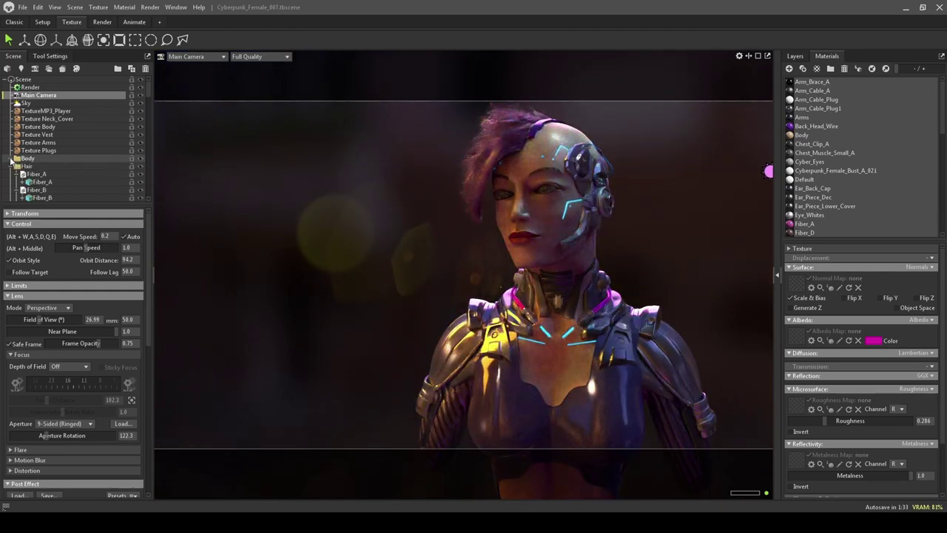
left_click(10, 166)
left_click(10, 174)
left_click(11, 181)
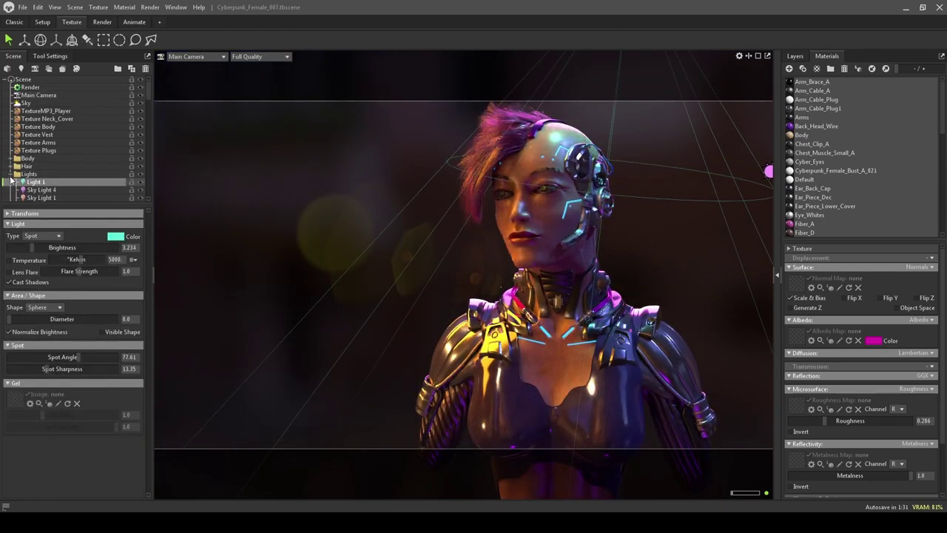
left_click(10, 175)
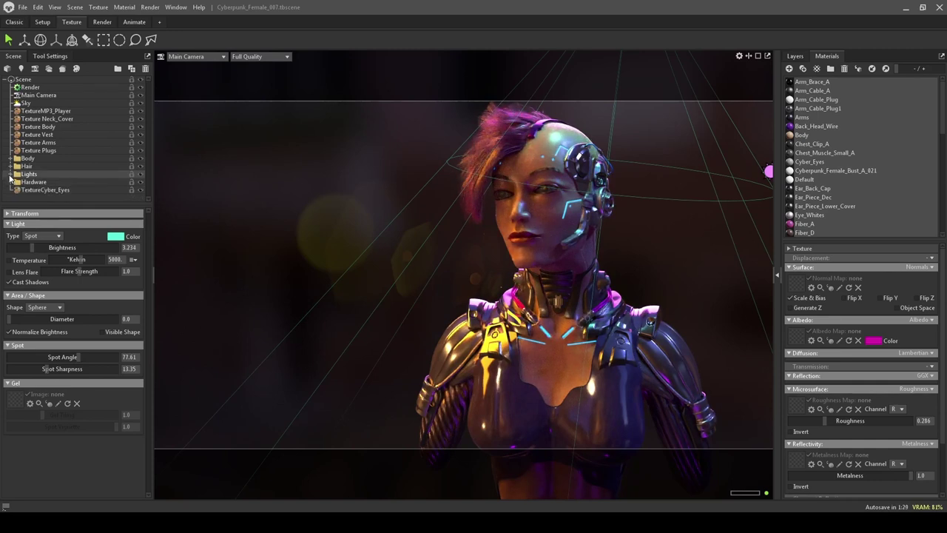
left_click(10, 175)
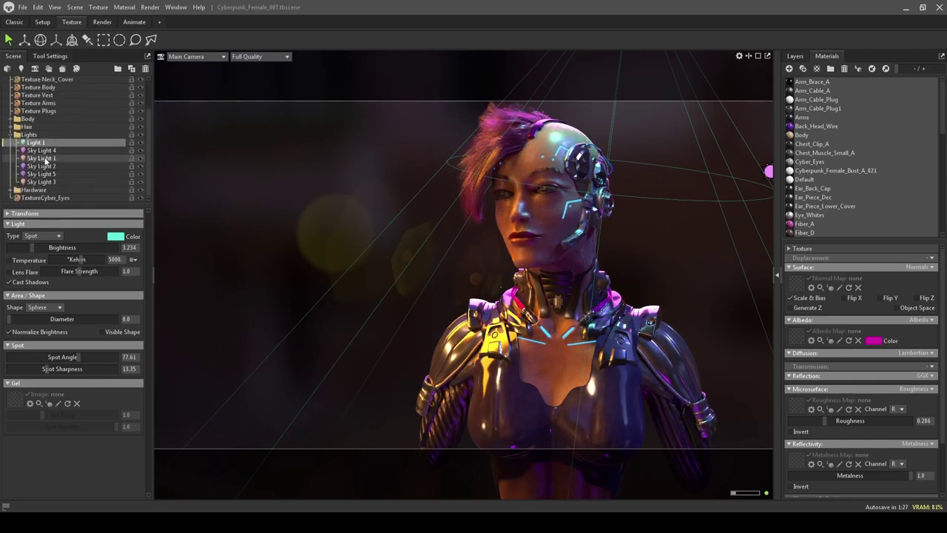
Duplicate Sky Light 1 in the Lights group and rename the copy SkyEye
right_click(45, 160)
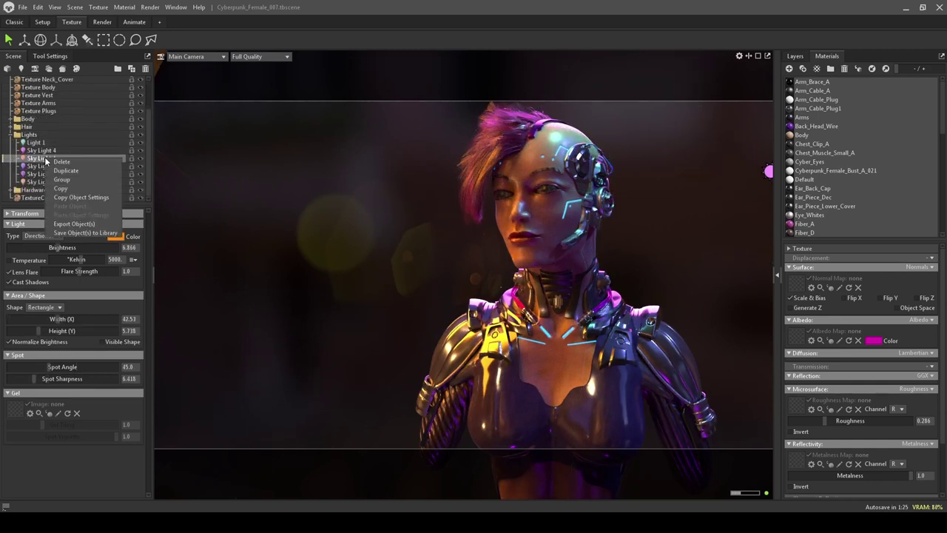
left_click(65, 170)
double_click(44, 166)
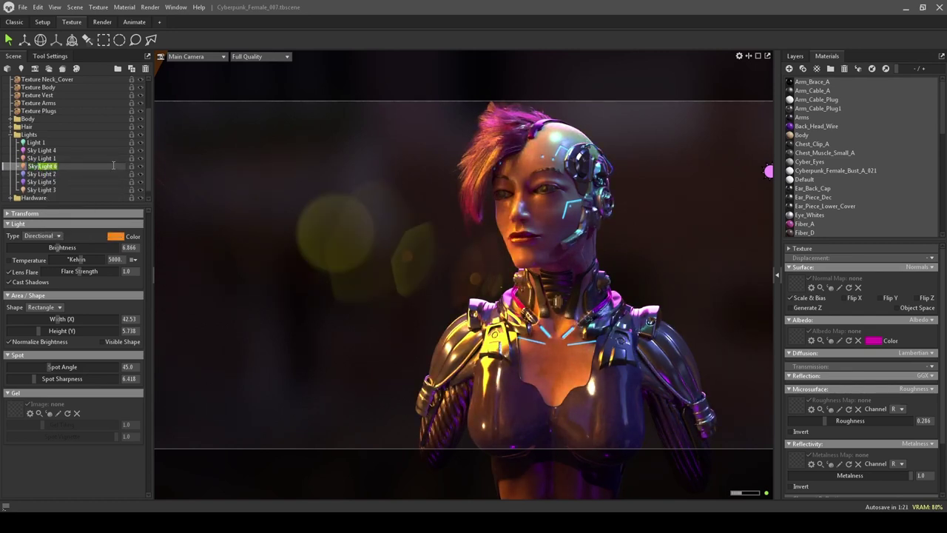
type("SkyEye")
key("Return")
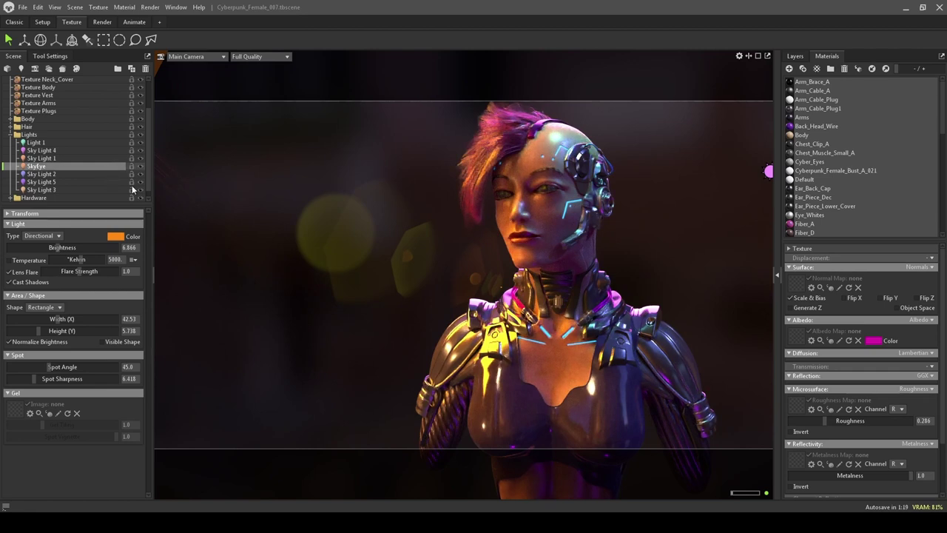
Change the SkyEye light's type from directional to Omni
left_click_drag(319, 266, 336, 271)
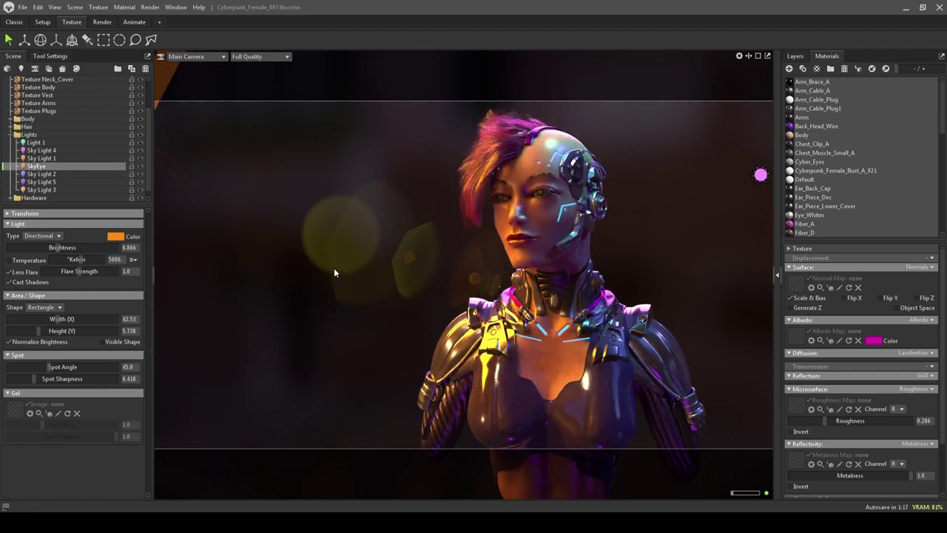
left_click(334, 270)
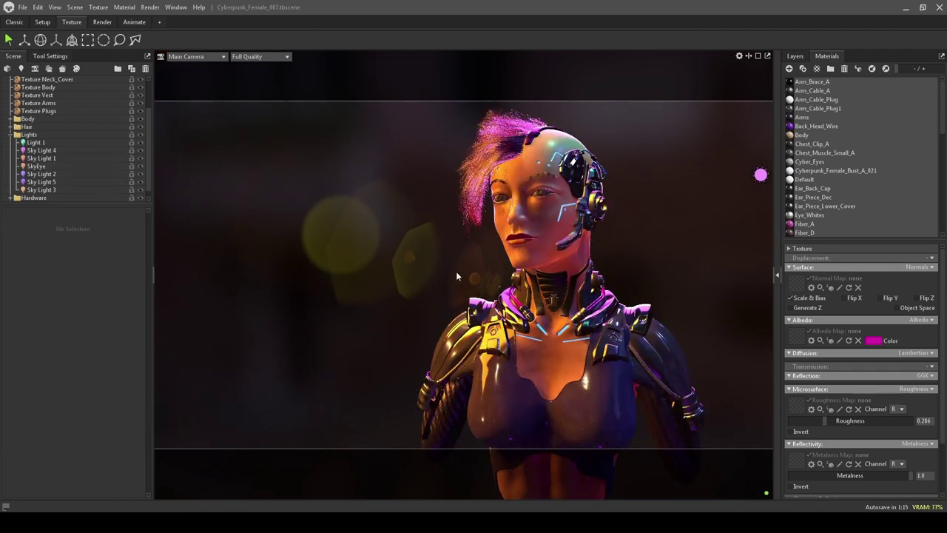
left_click(52, 166)
mouse_move(466, 265)
left_mouse_down()
mouse_move(435, 256)
mouse_move(474, 256)
left_mouse_up()
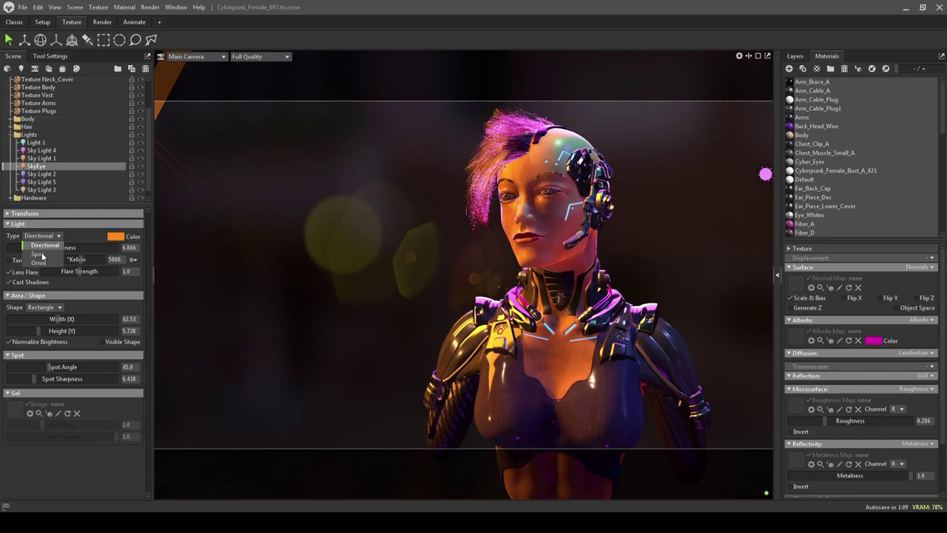
left_click(45, 263)
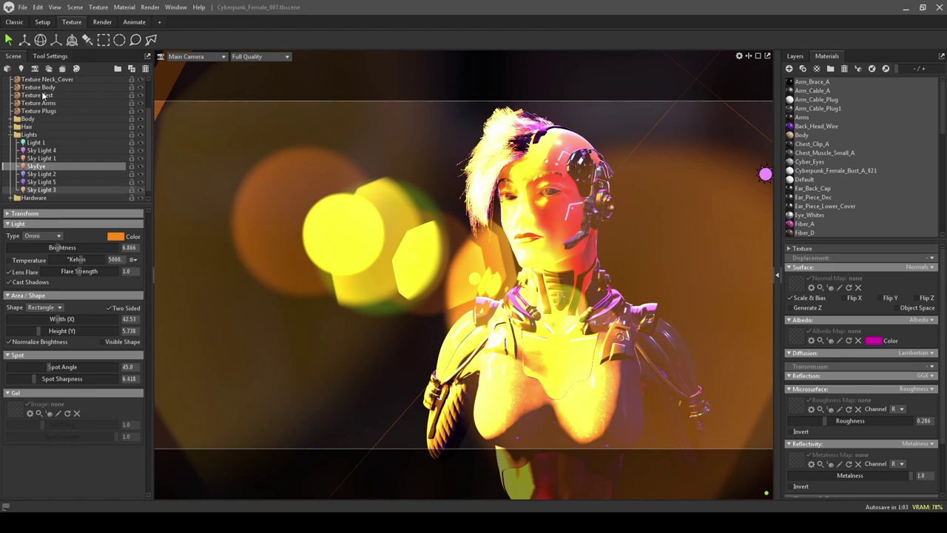
Reset the SkyEye light's rotation to 0 on the X, Y and Z axes
left_click(40, 40)
scroll(493, 302, "down", 5)
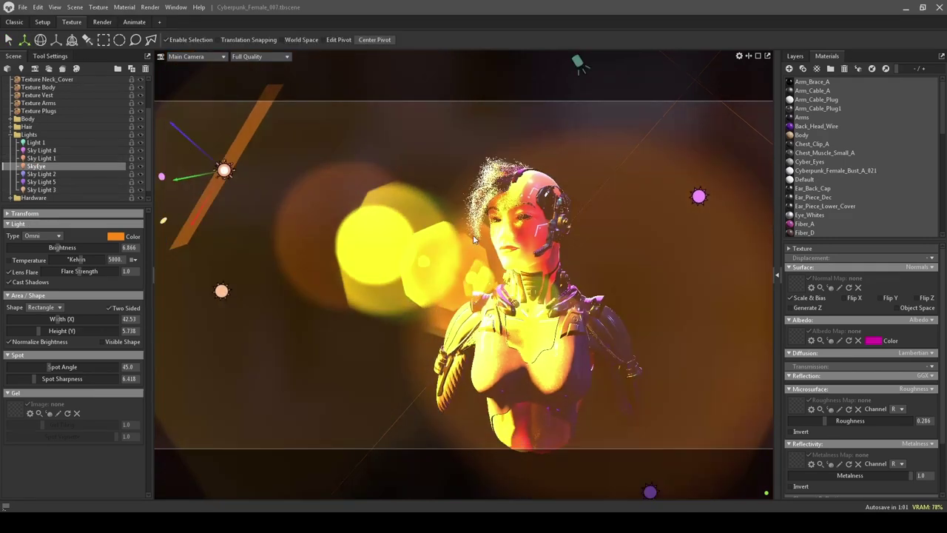
left_click(10, 214)
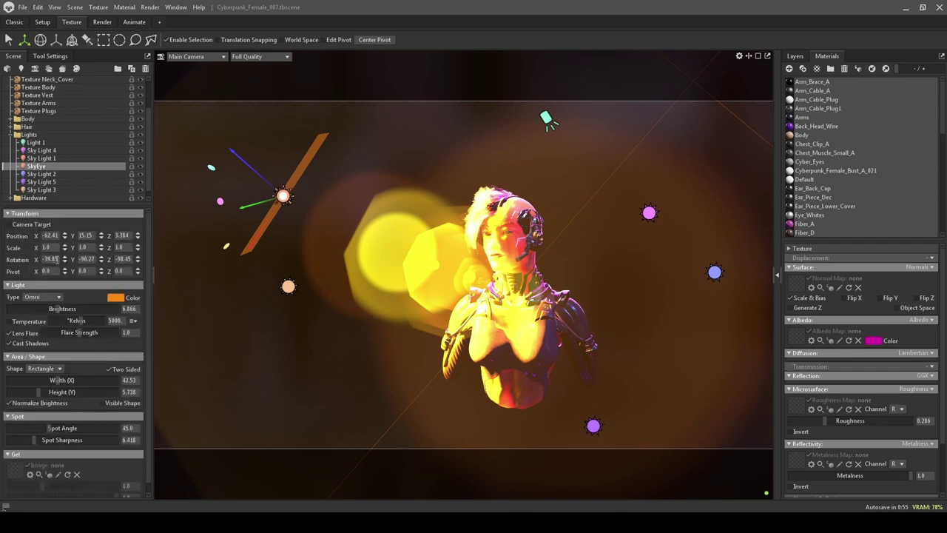
type("0")
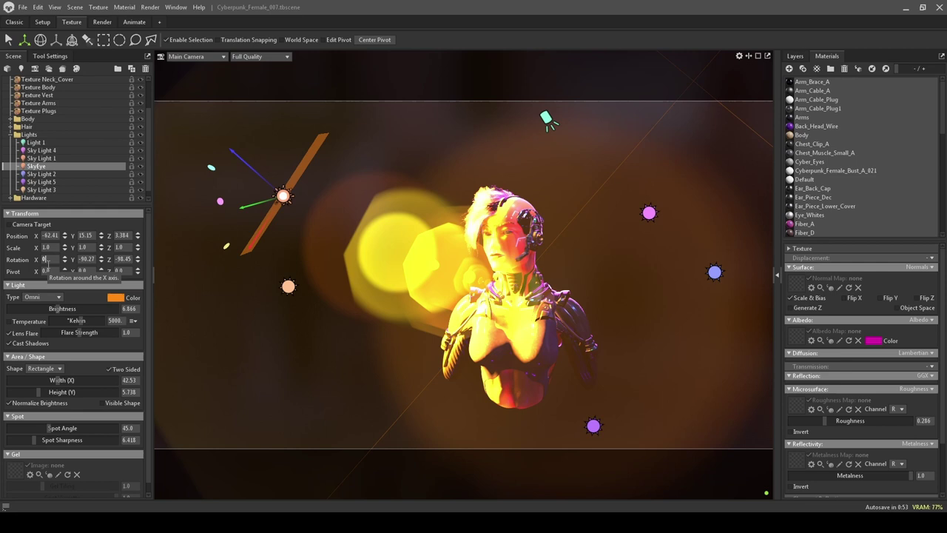
key("Tab")
type("0")
key("Tab")
type("0")
key("Return")
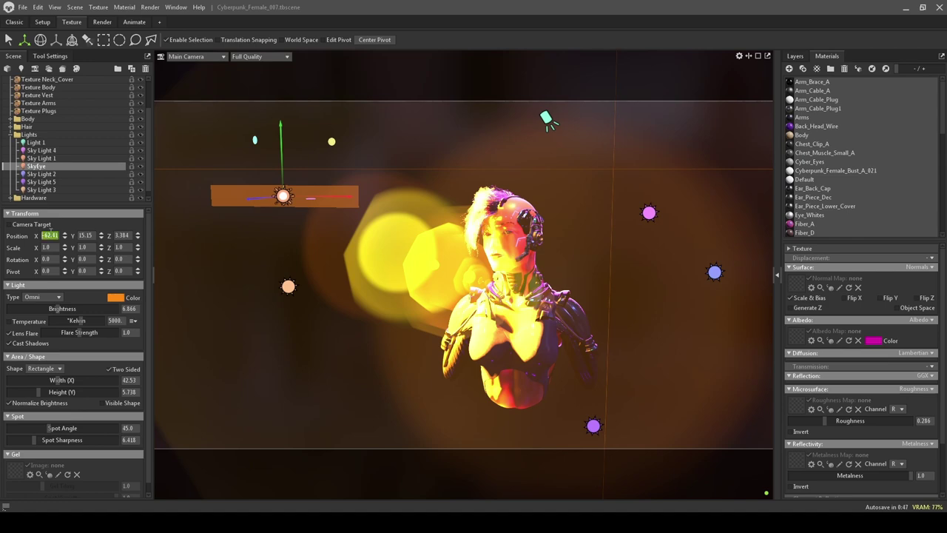
Reset the SkyEye light's position to 0 on the X, Y and Z axes
type("0")
key("Tab")
type("0")
key("Return")
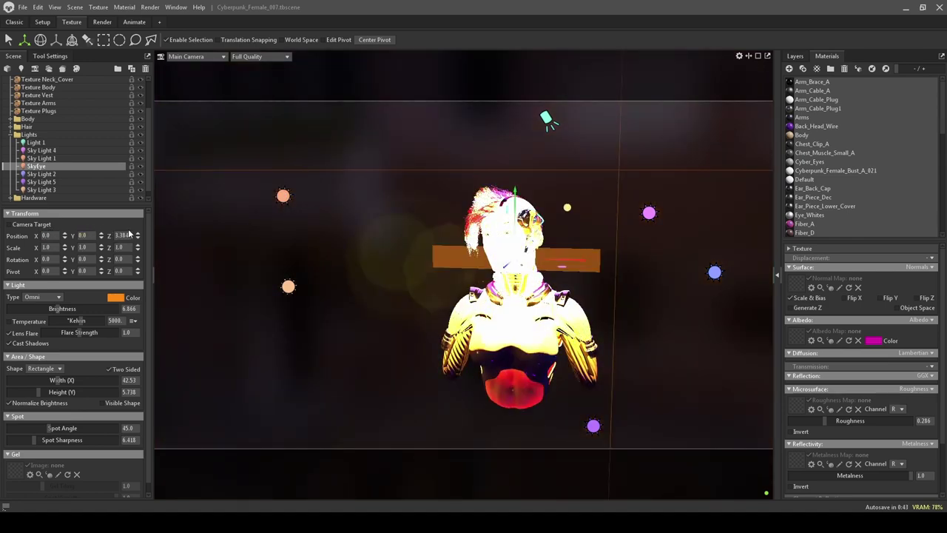
type("0")
key("Return")
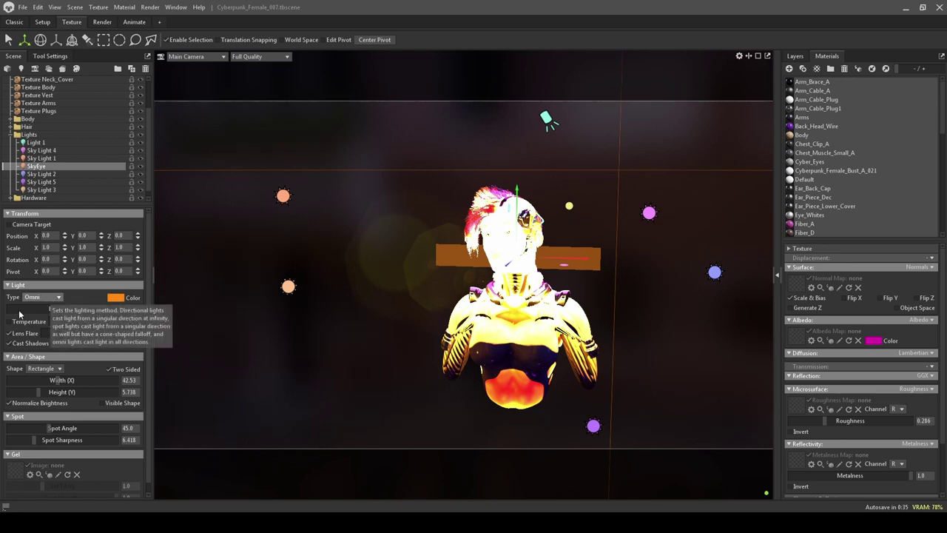
Change the SkyEye light's area shape to Sphere and move it to eye height in front of the face, about Y 6.67 and Z 7.64
left_click(45, 368)
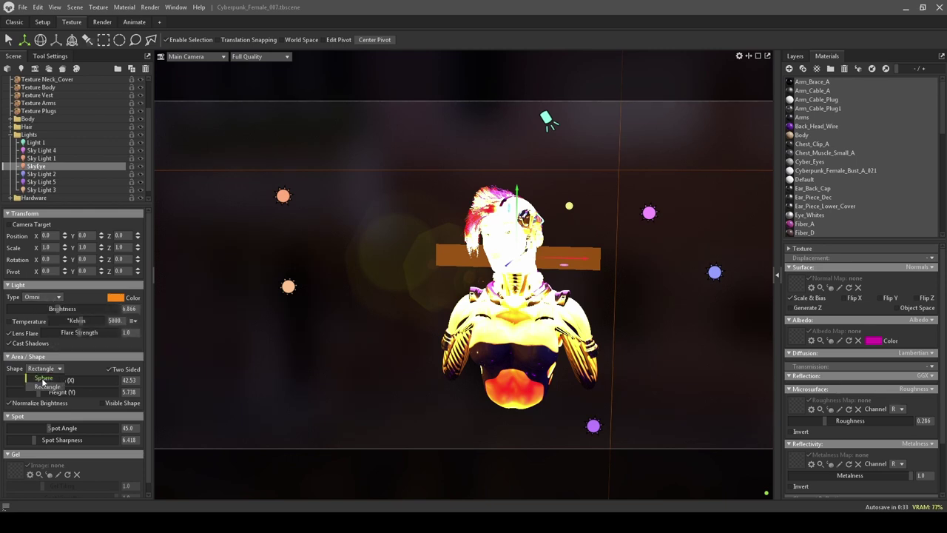
left_click(43, 378)
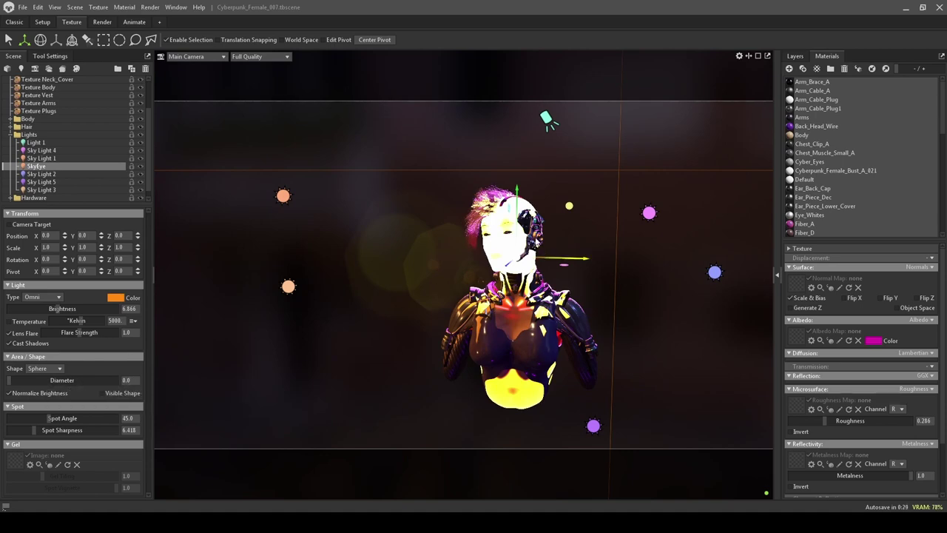
right_click_drag(541, 191, 419, 328, "alt")
middle_click_drag(419, 328, 368, 356, "alt")
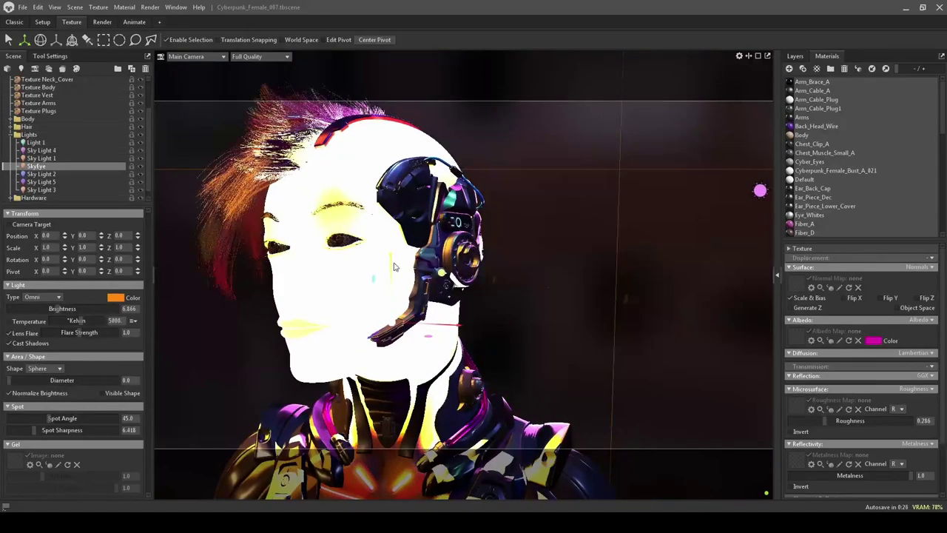
left_click_drag(391, 256, 392, 169)
left_click_drag(531, 229, 376, 253)
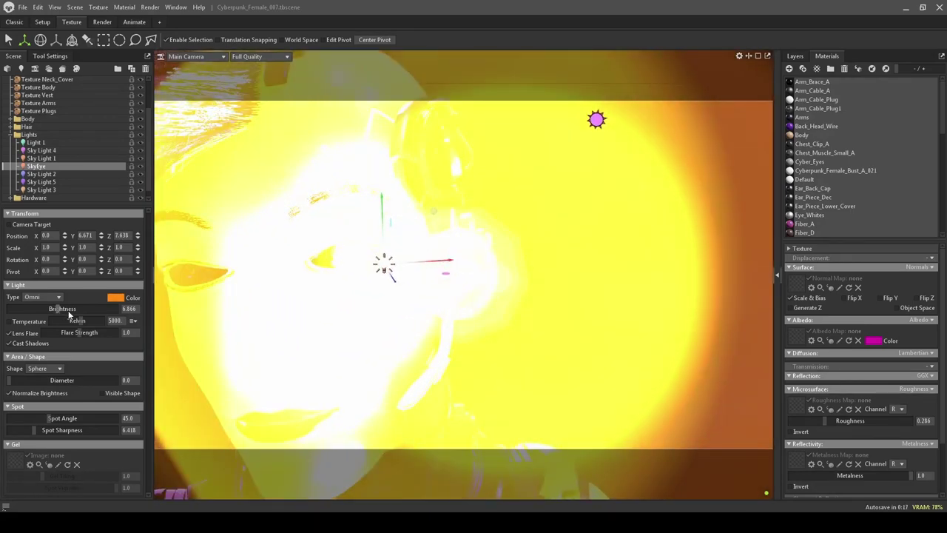
Lower the SkyEye light's brightness to about 1.1 and move it in front of the eye, about X -1.76 and Y 7.11
left_click_drag(66, 309, 15, 308)
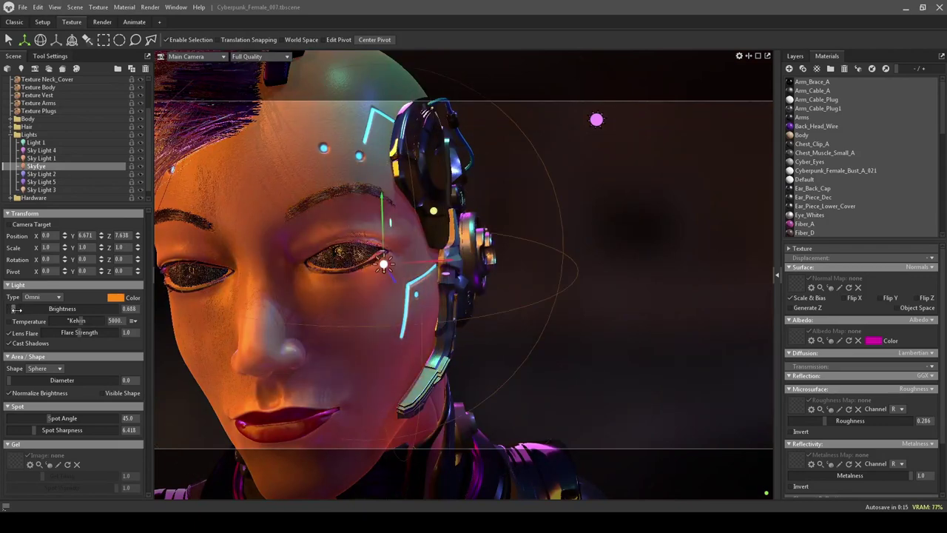
right_click_drag(327, 216, 348, 248)
middle_click_drag(348, 248, 558, 342)
left_click_drag(568, 347, 480, 345)
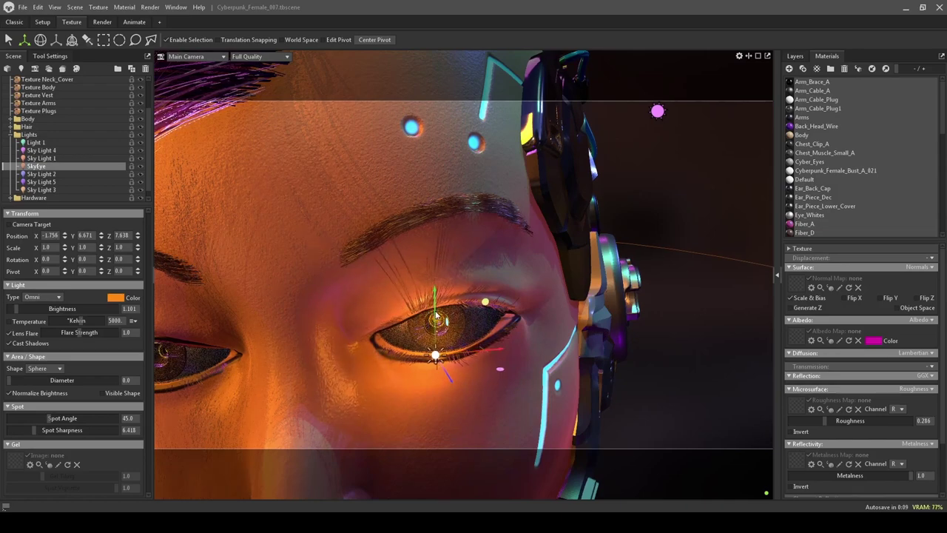
left_click_drag(435, 308, 436, 283)
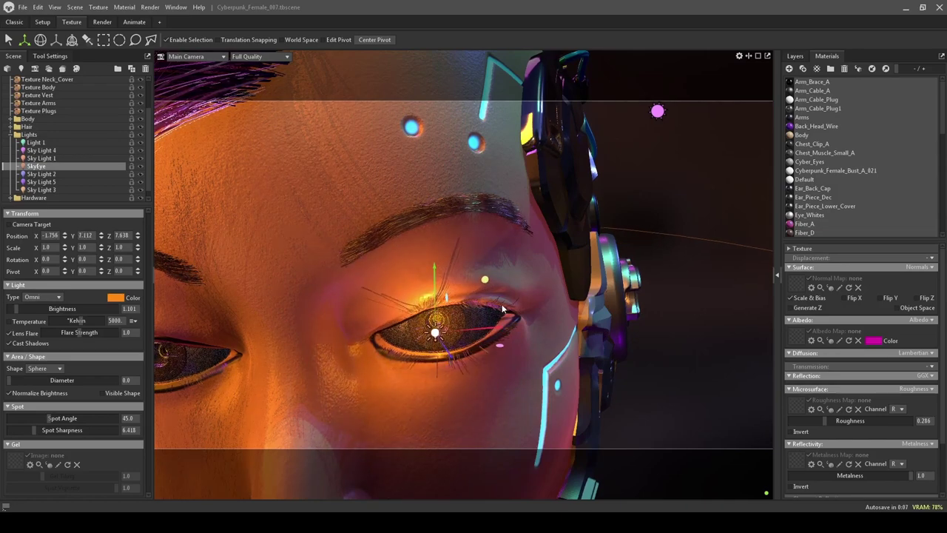
Rotate the SkyEye light to about -7.3 on X and -32 on Y so its axis points into the eye, and move it inward
left_click_drag(499, 306, 331, 306)
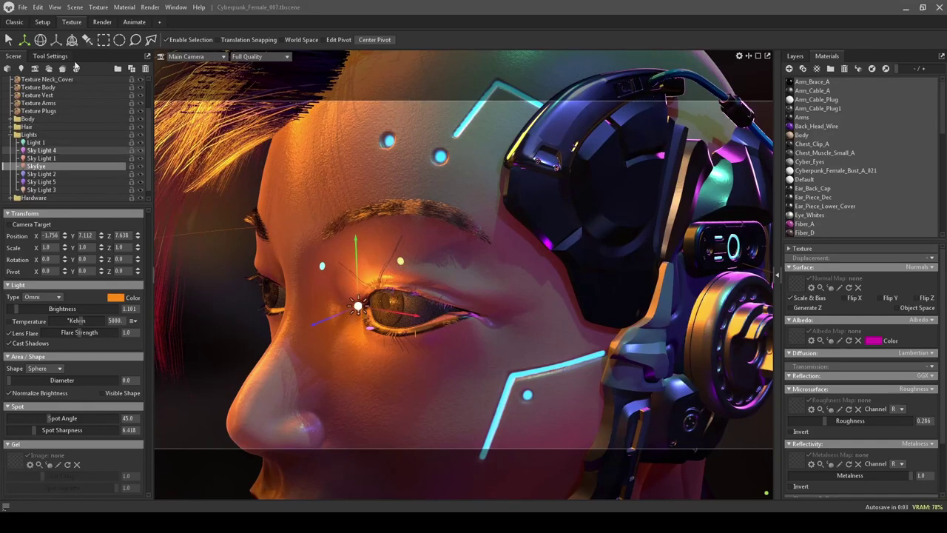
key("e")
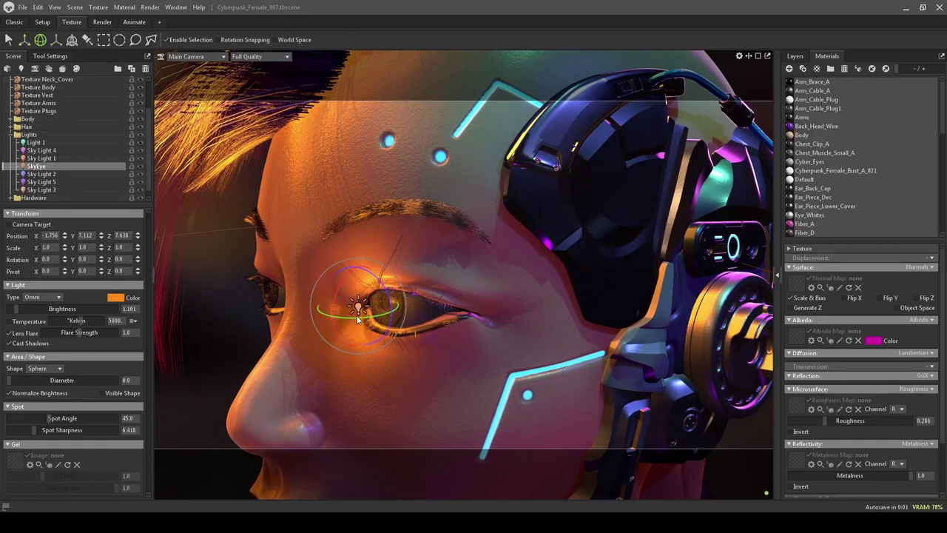
mouse_move(371, 320)
left_mouse_down()
mouse_move(384, 319)
mouse_move(359, 319)
left_mouse_up()
key("w")
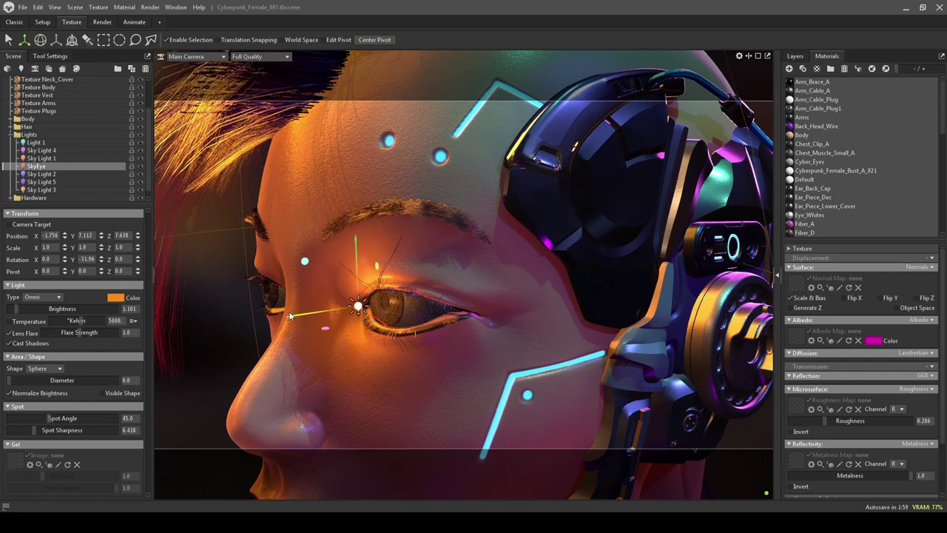
key("e")
mouse_move(320, 307)
left_mouse_down()
mouse_move(320, 295)
mouse_move(332, 314)
left_mouse_up()
key("w")
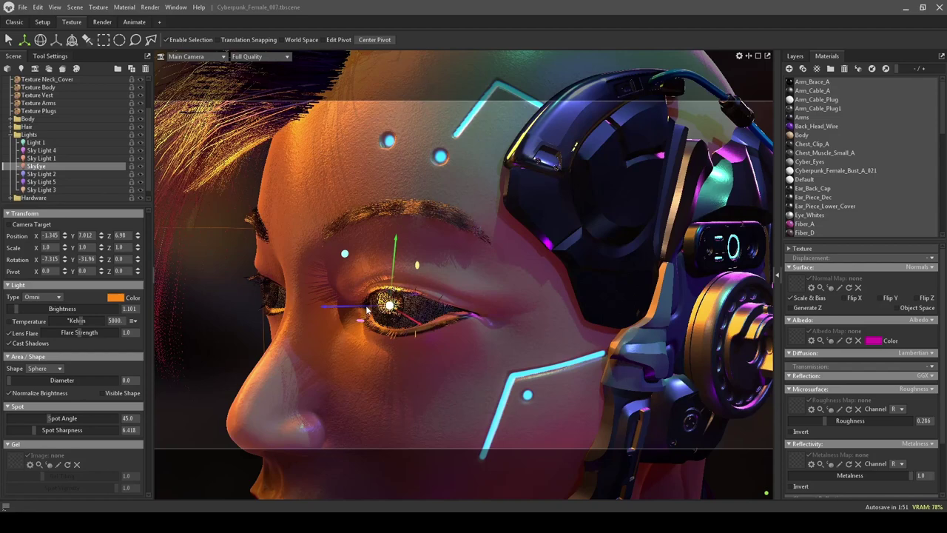
Fine-tune the SkyEye light's position inside the pupil to about X -1.526, Y 7.026 and Z 6.864
left_click_drag(393, 276, 389, 265)
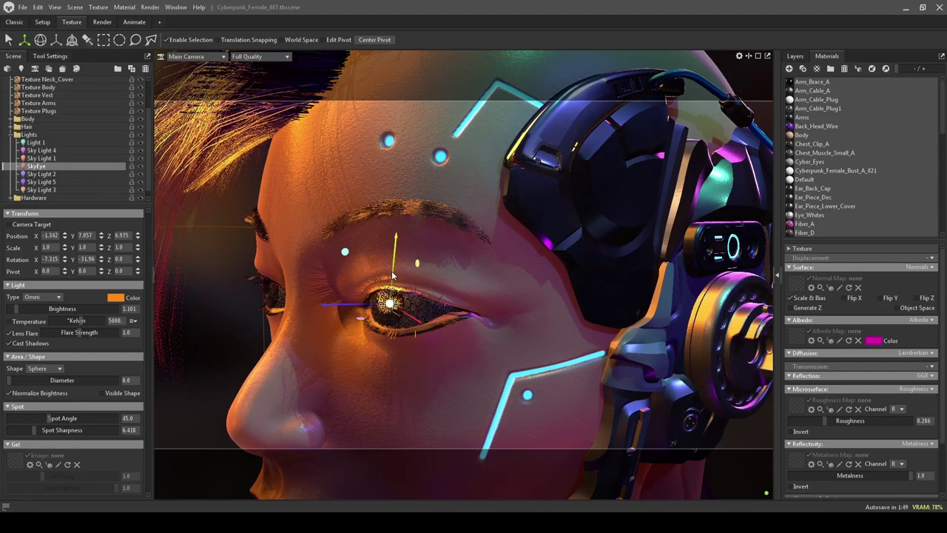
left_click_drag(415, 320, 400, 318)
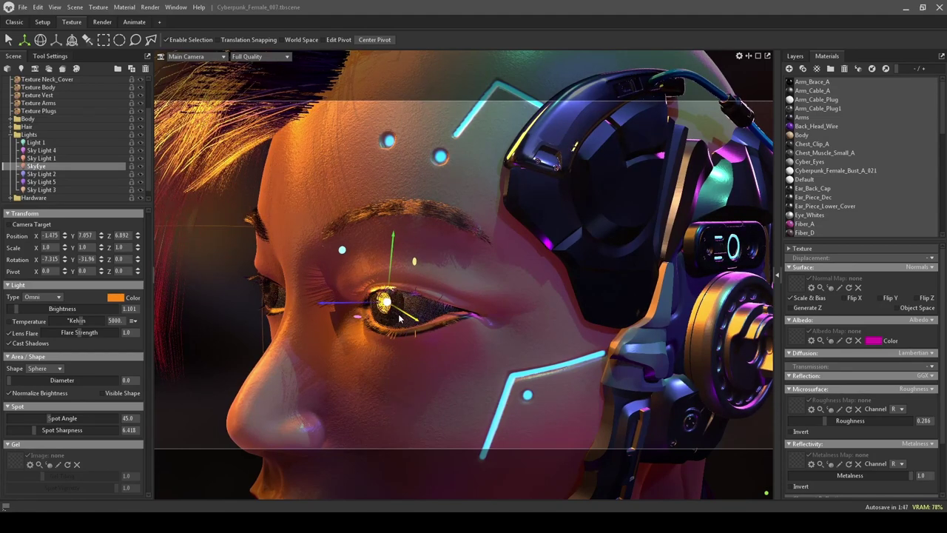
left_click_drag(267, 312, 289, 299)
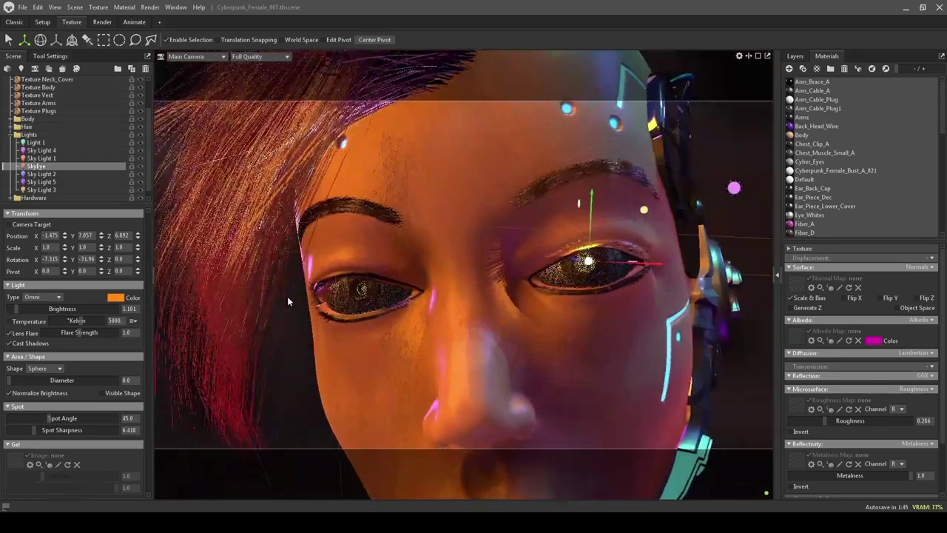
right_click_drag(528, 255, 541, 304)
middle_click_drag(555, 280, 231, 299)
right_click_drag(426, 264, 430, 283)
left_click_drag(479, 257, 473, 256)
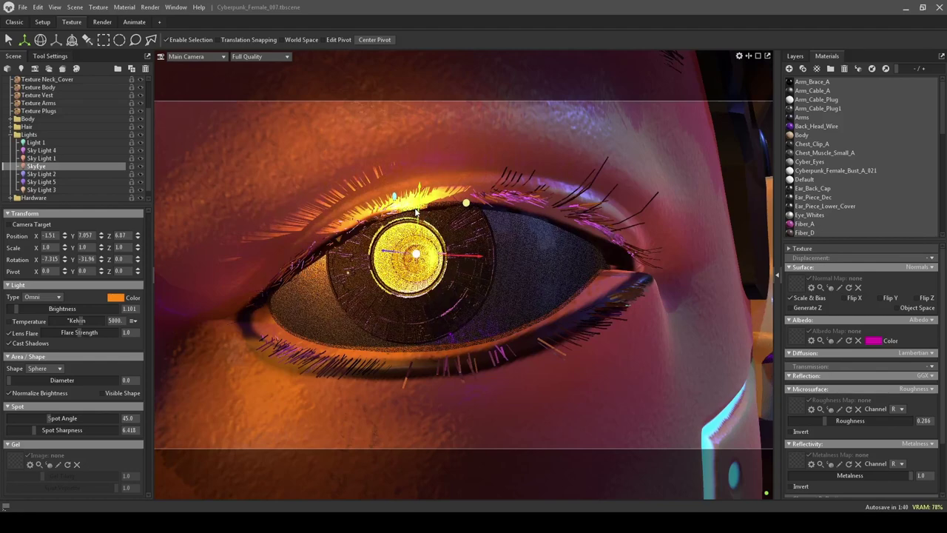
left_click_drag(415, 209, 416, 217)
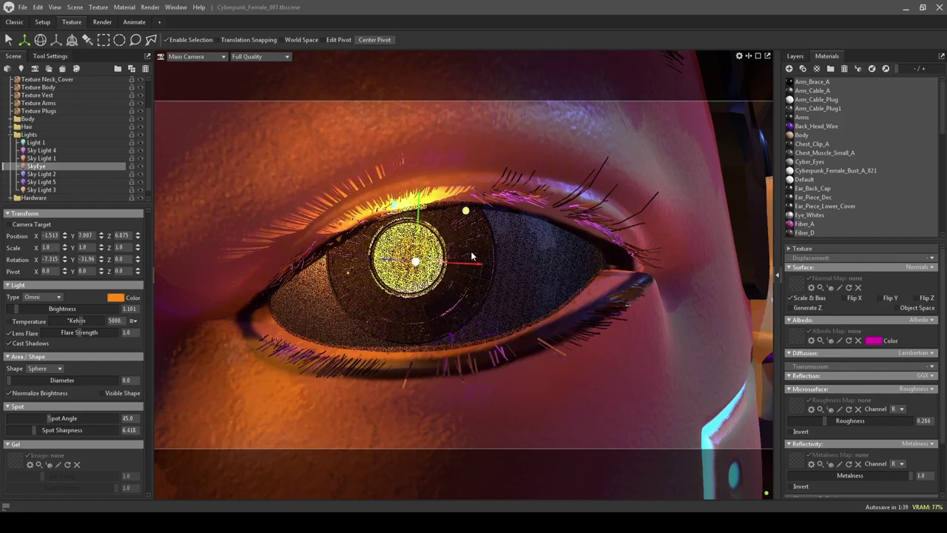
left_click_drag(477, 264, 473, 267)
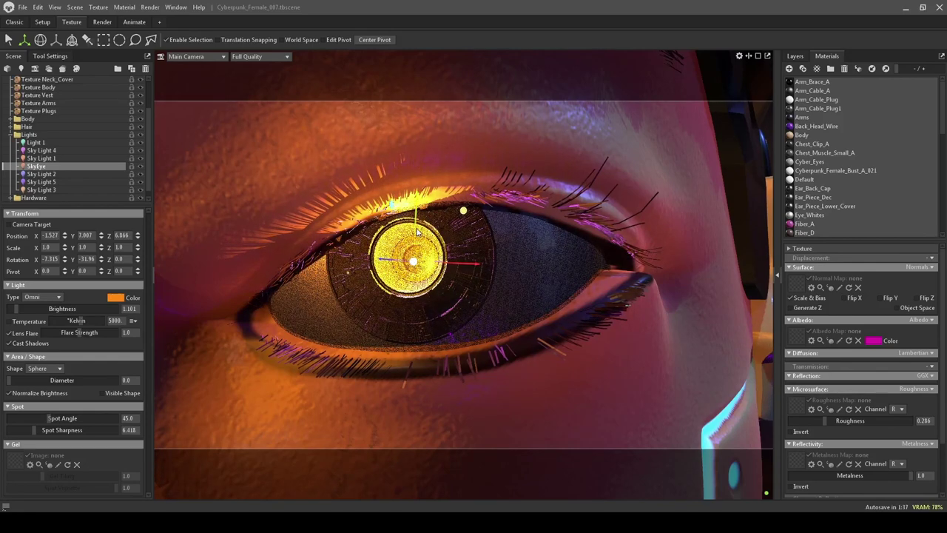
left_click_drag(417, 203, 416, 200)
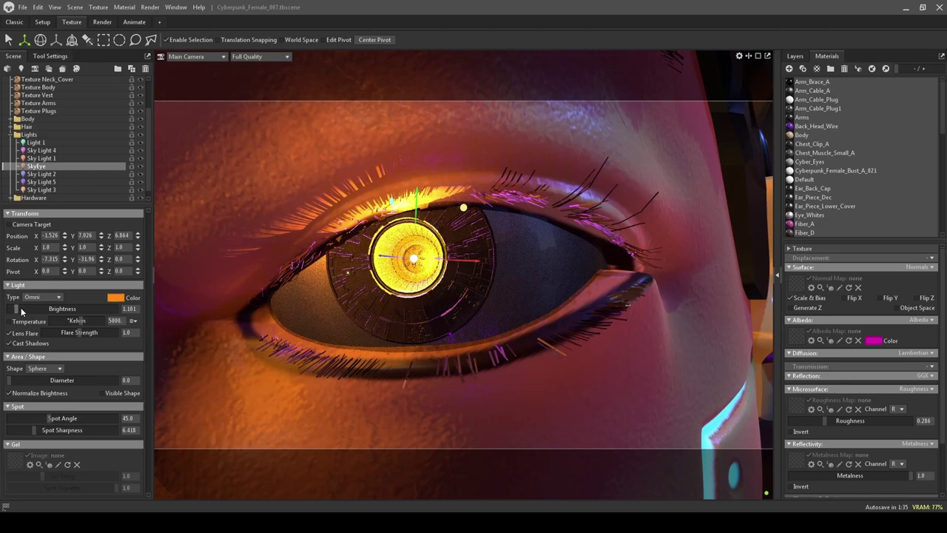
Set the SkyEye light's brightness to 0.688, spot angle to 25.87 and spot sharpness to 2.633, with lens flare off, and check the whole head
left_click_drag(16, 308, 14, 309)
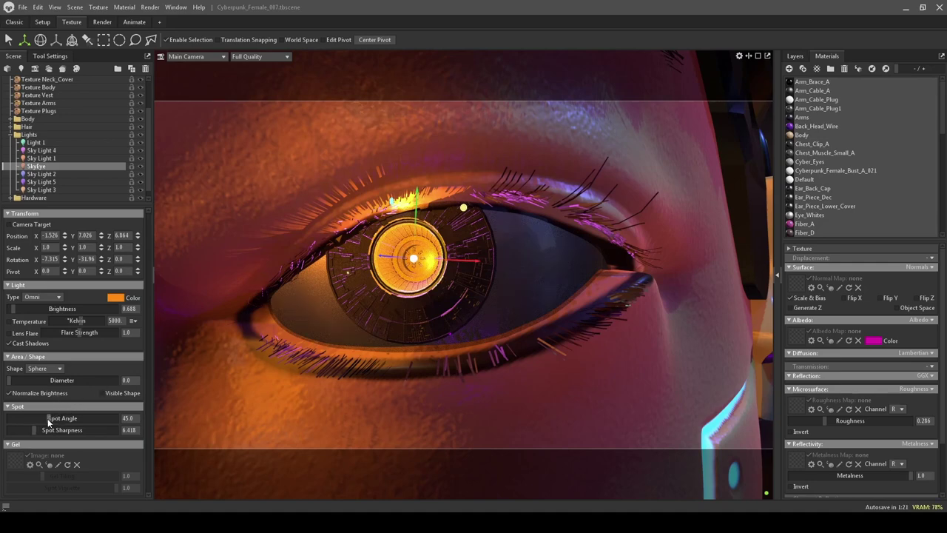
left_click_drag(47, 420, 23, 430)
right_click_drag(419, 331, 437, 133, "alt")
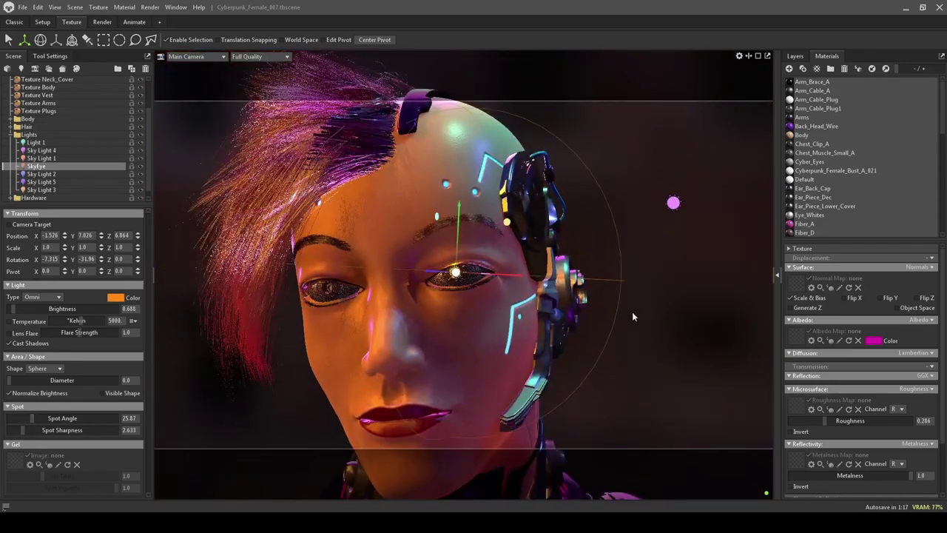
left_click_drag(632, 315, 675, 318, "alt")
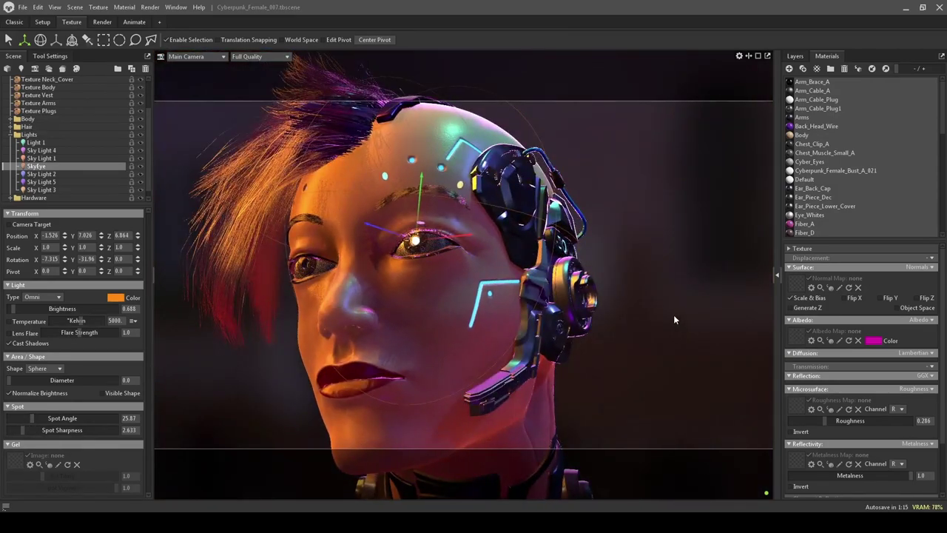
left_click(675, 319)
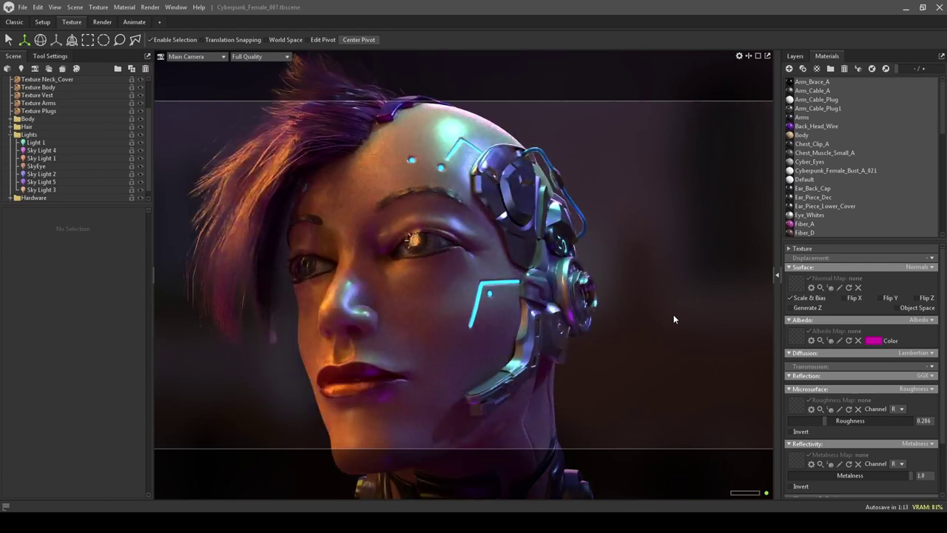
right_click_drag(666, 319, 657, 293, "alt")
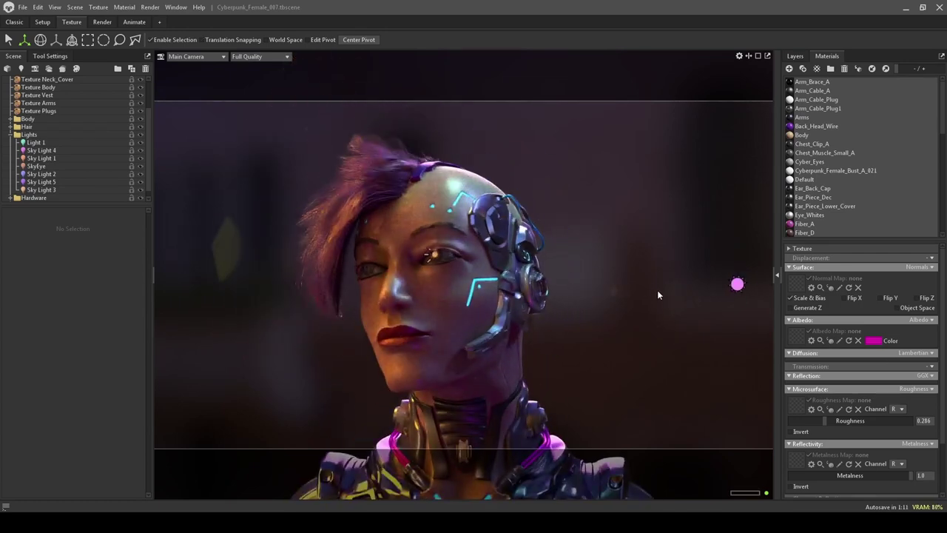
left_click_drag(657, 292, 636, 331, "alt")
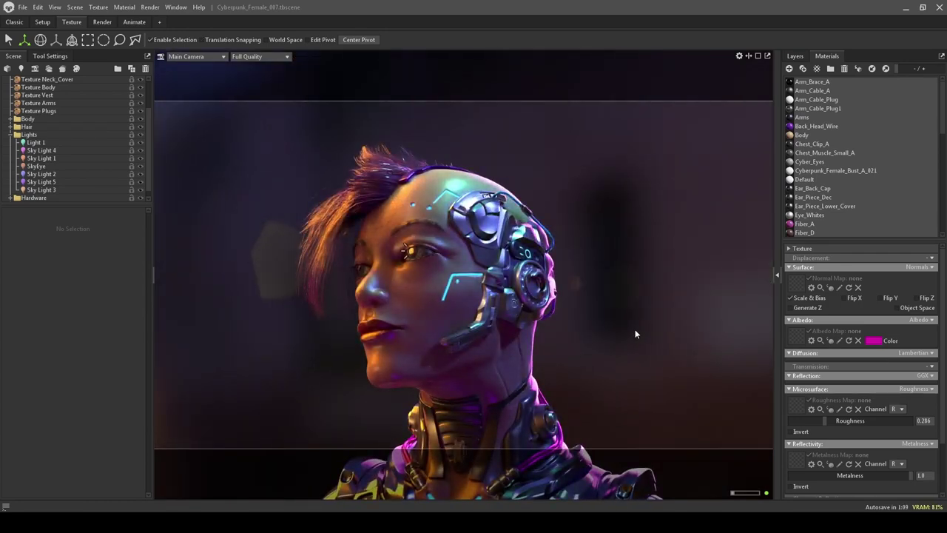
Set the SkyEye light's brightness to 0.1 and deselect the light to judge the eye
left_click(35, 166)
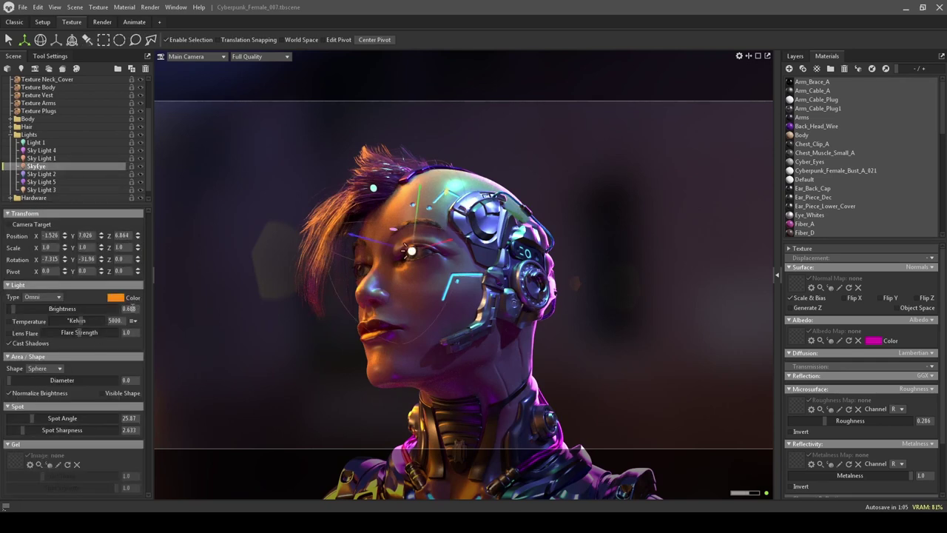
type("0.1")
key("Return")
left_click(635, 251)
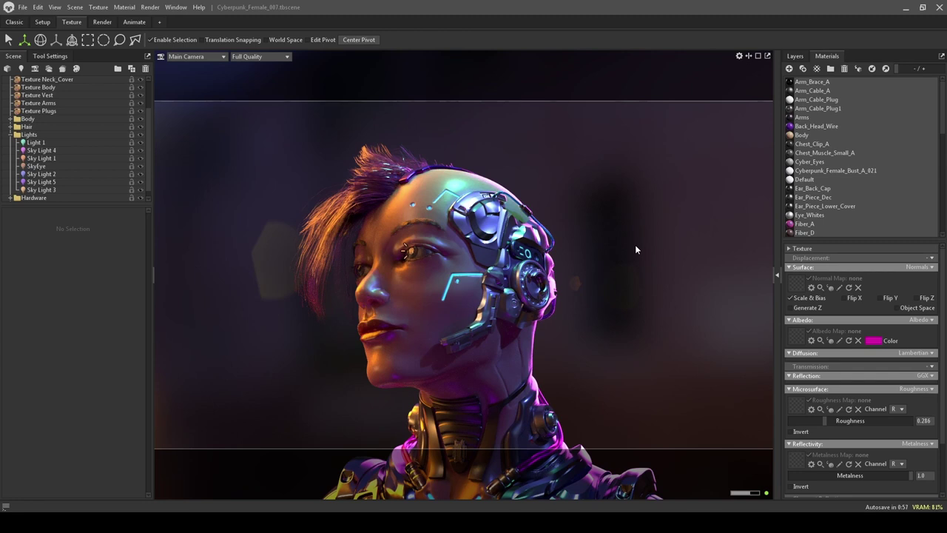
Reduce the SkyEye light's brightness further to 0.001 and deselect the light
left_click(47, 165)
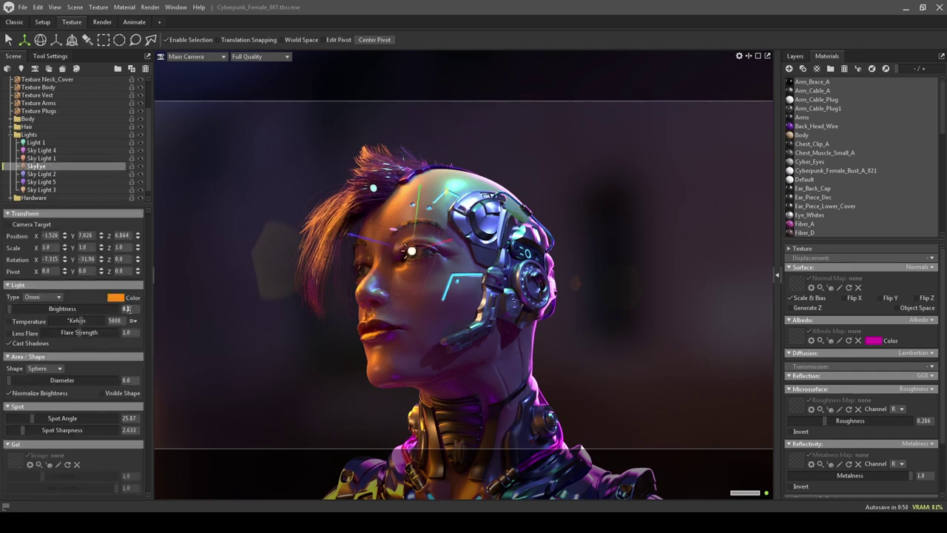
key("Return")
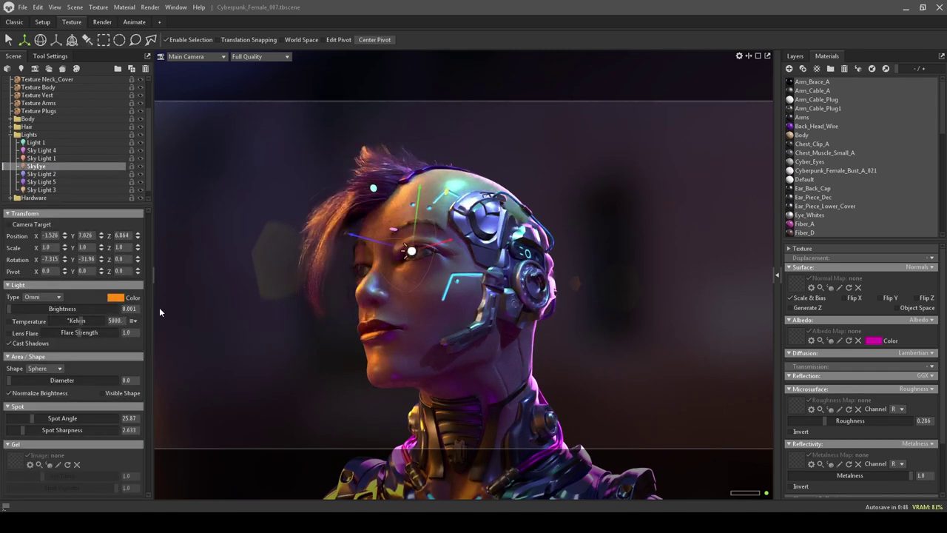
left_click(645, 271)
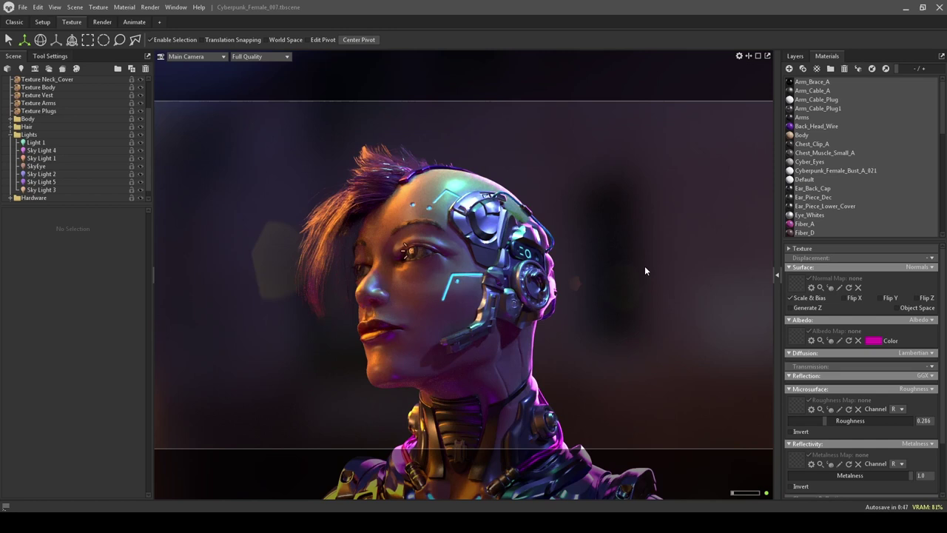
Turn off shadow casting for the SkyEye light and deselect it to judge the eye
left_click(49, 167)
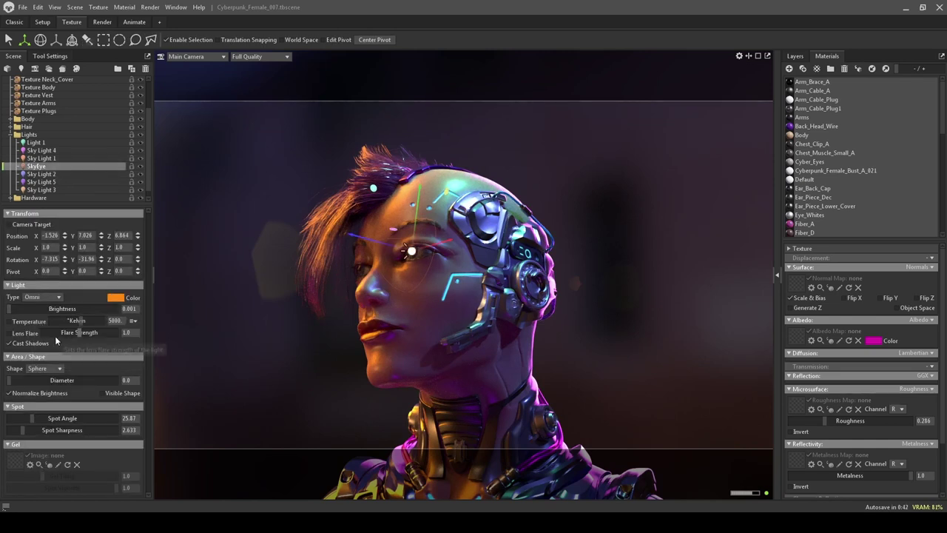
left_click(15, 340)
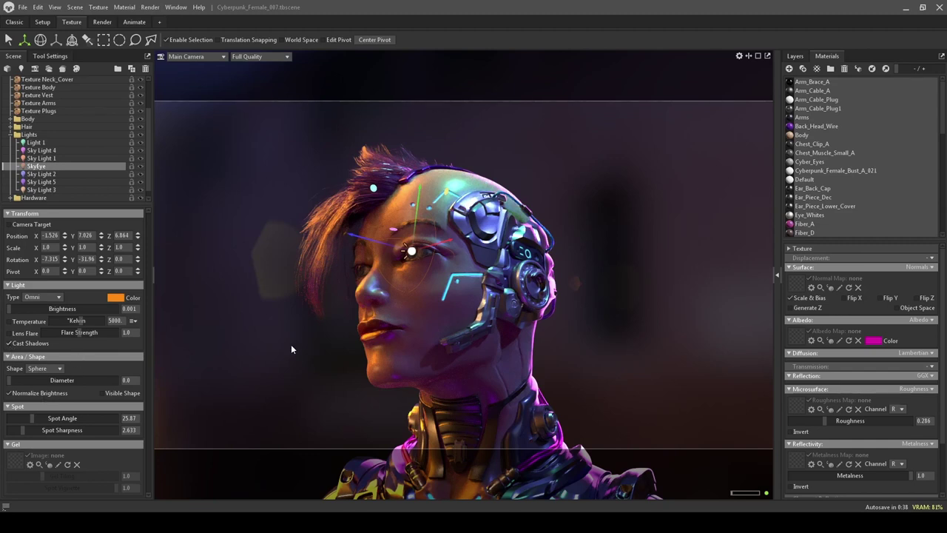
left_click(612, 280)
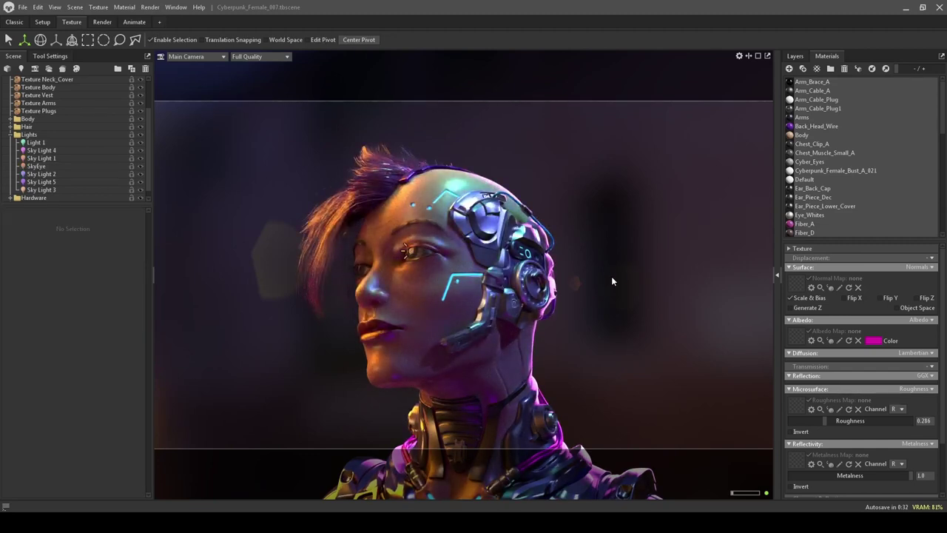
Darken the SkyEye light's orange color to brown, deselect the light and check the face from another angle
left_click(51, 166)
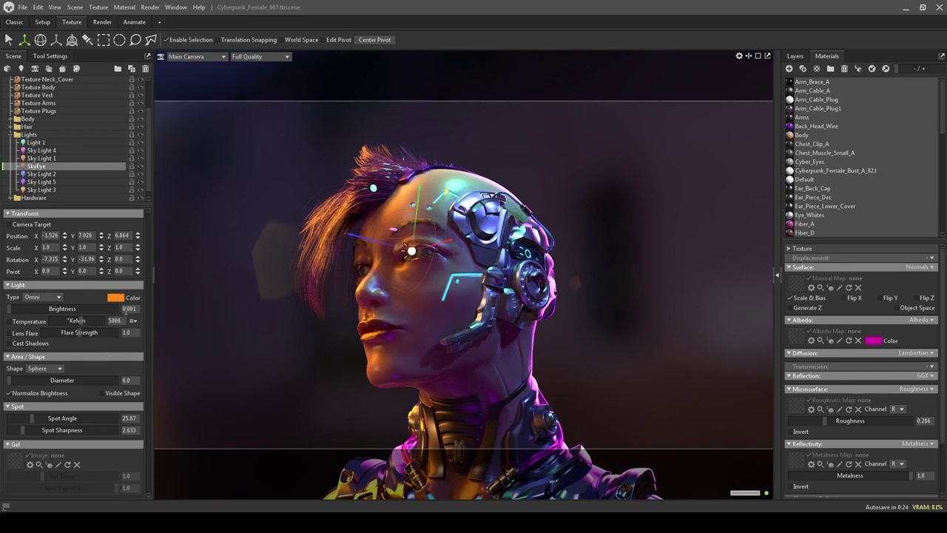
left_click(115, 297)
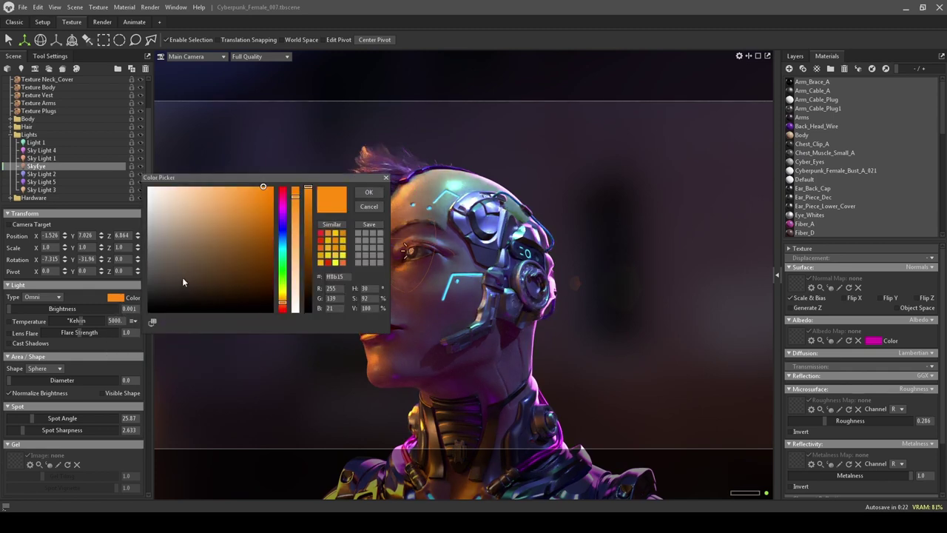
left_click_drag(307, 201, 312, 247)
left_click(369, 194)
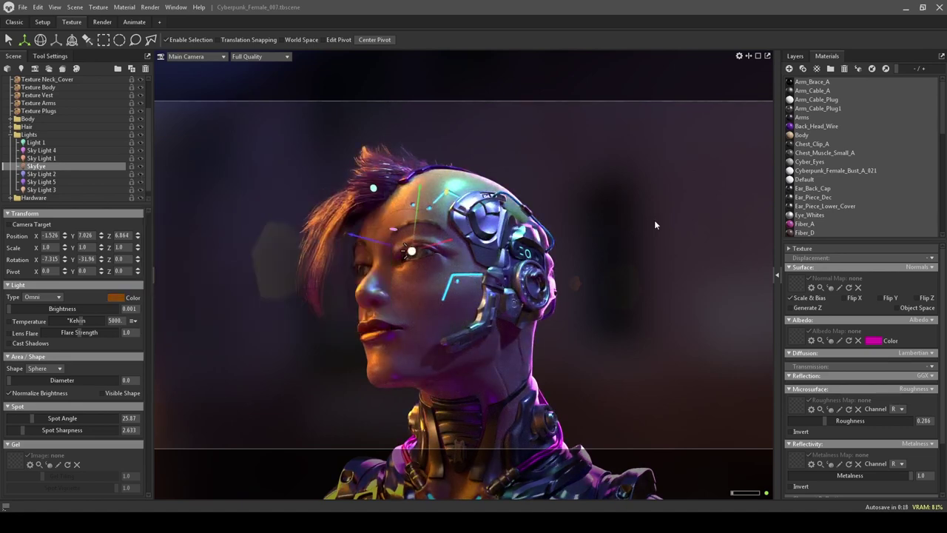
left_click(655, 222)
left_click_drag(655, 221, 683, 216)
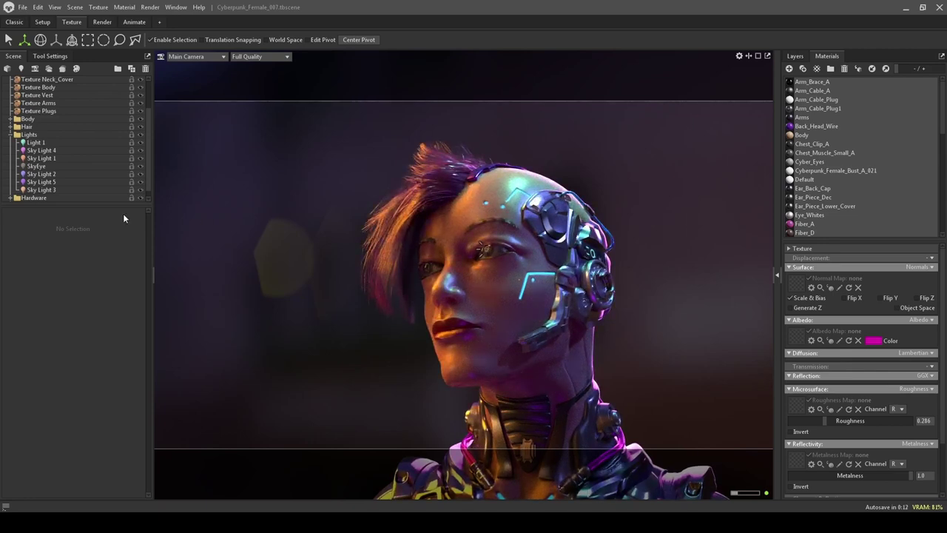
Delete the SkyEye light from the Lights group and reframe the shot to show the whole upper body against the background
left_click(67, 167)
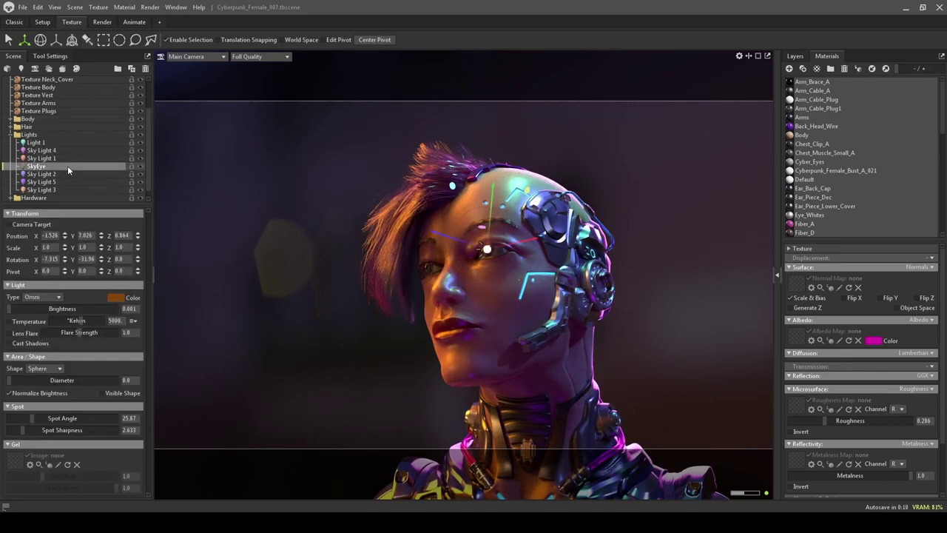
key("Delete")
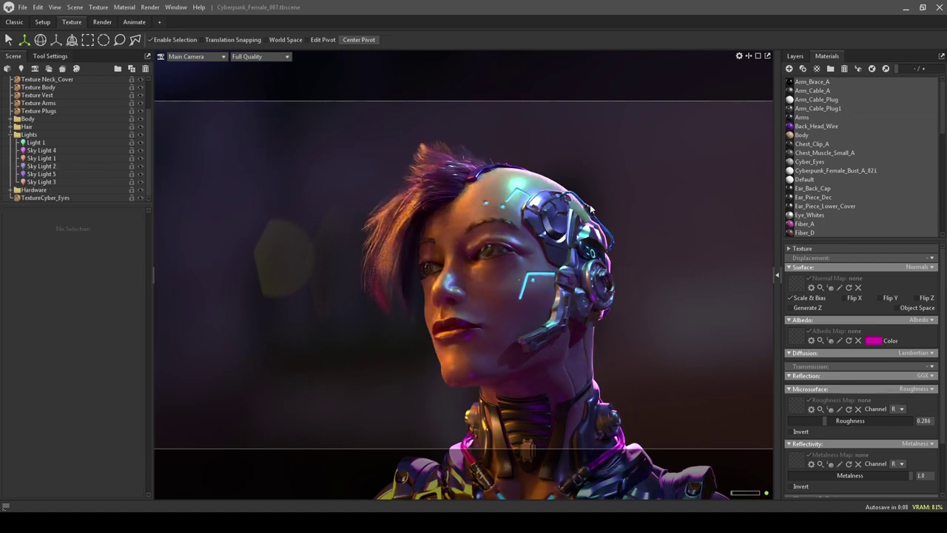
left_click_drag(648, 209, 548, 243)
right_click_drag(548, 243, 553, 177)
left_click_drag(554, 178, 460, 178)
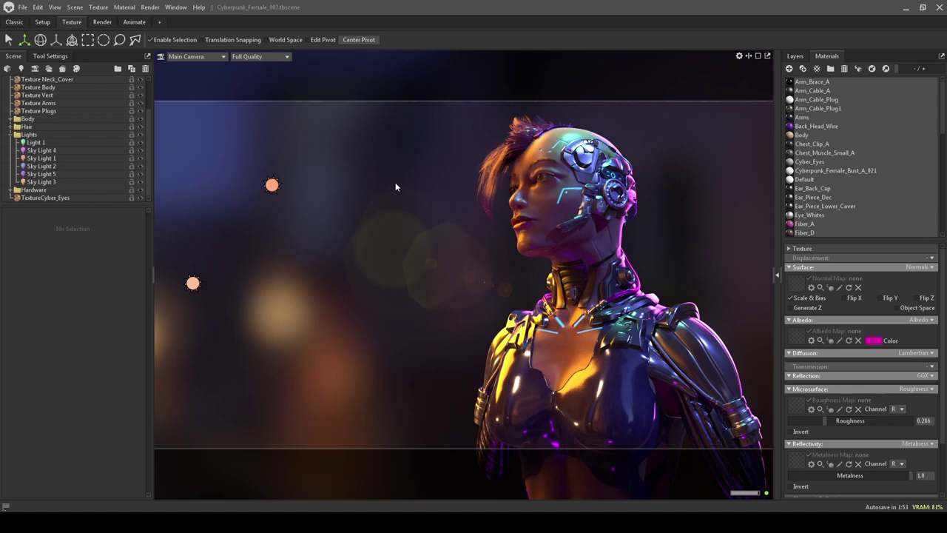
mouse_move(396, 184)
left_mouse_down()
mouse_move(404, 183)
mouse_move(397, 179)
left_mouse_up()
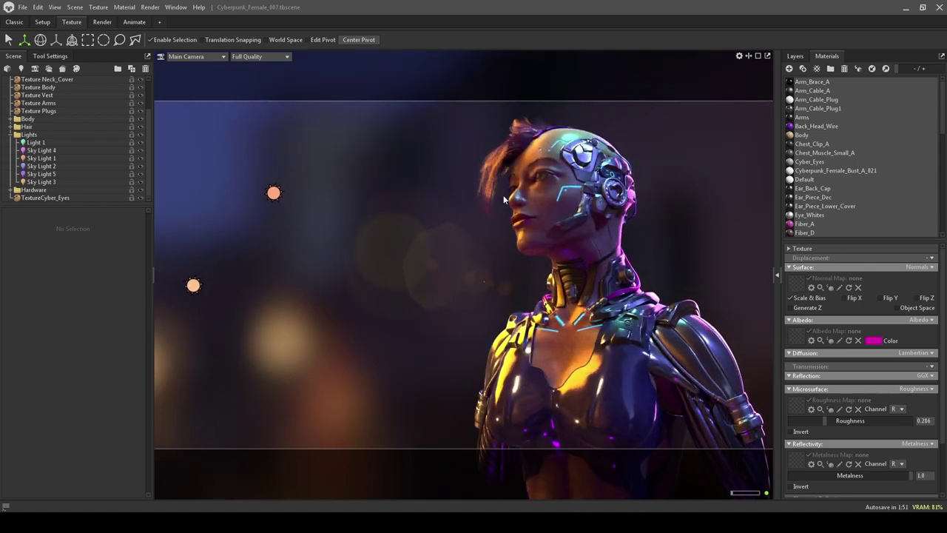
left_click_drag(503, 200, 412, 190)
Set the Main Camera's depth of field to Ray Traced and focus it on the character's eye
scroll(83, 139, "up", 2)
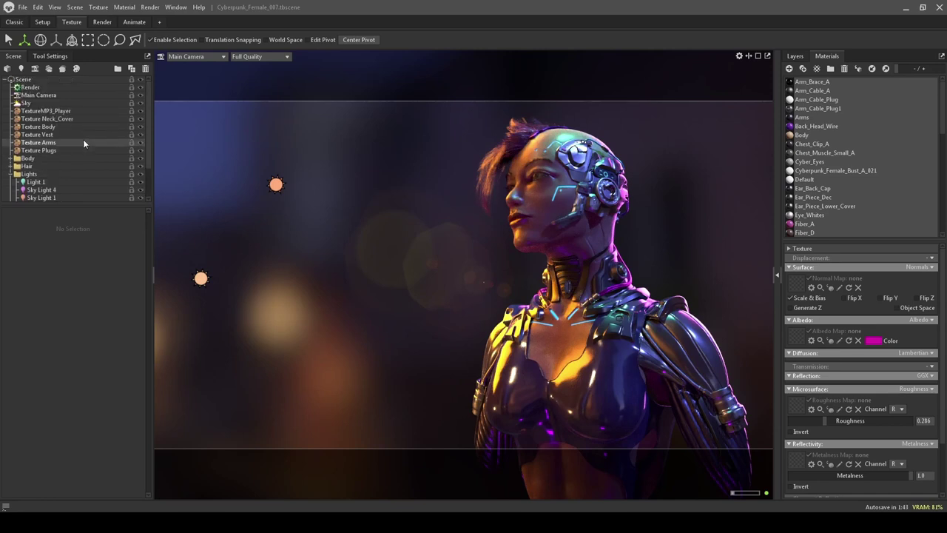
left_click(39, 96)
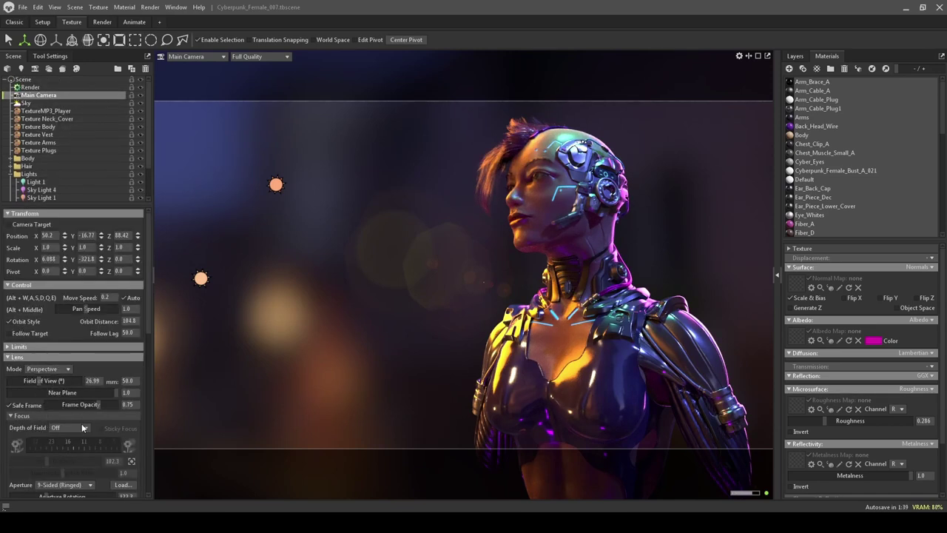
scroll(82, 423, "down", 3)
left_click(70, 356)
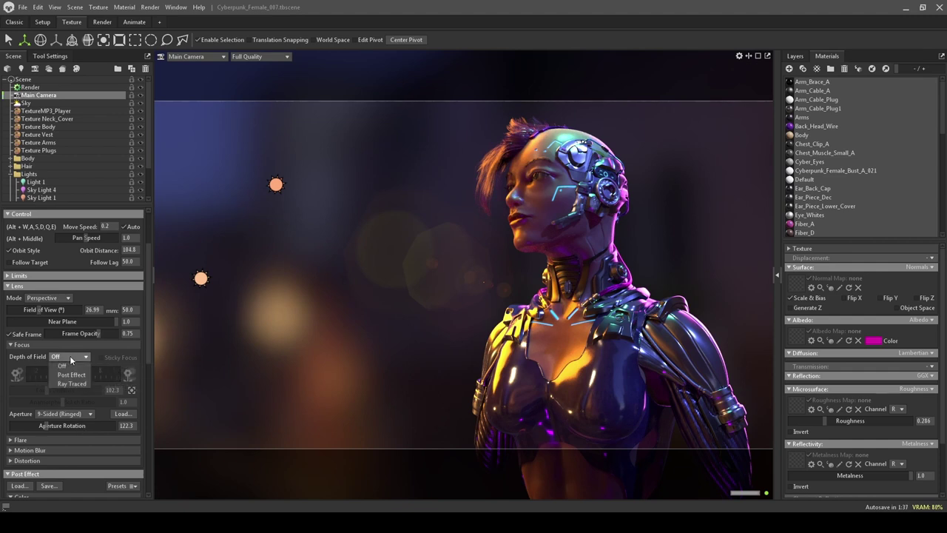
left_click(72, 384)
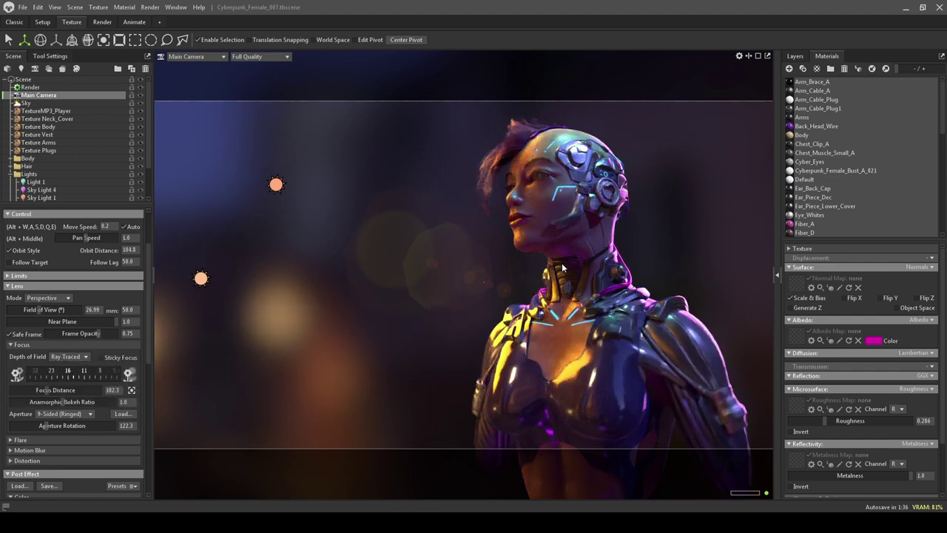
middle_click(538, 176)
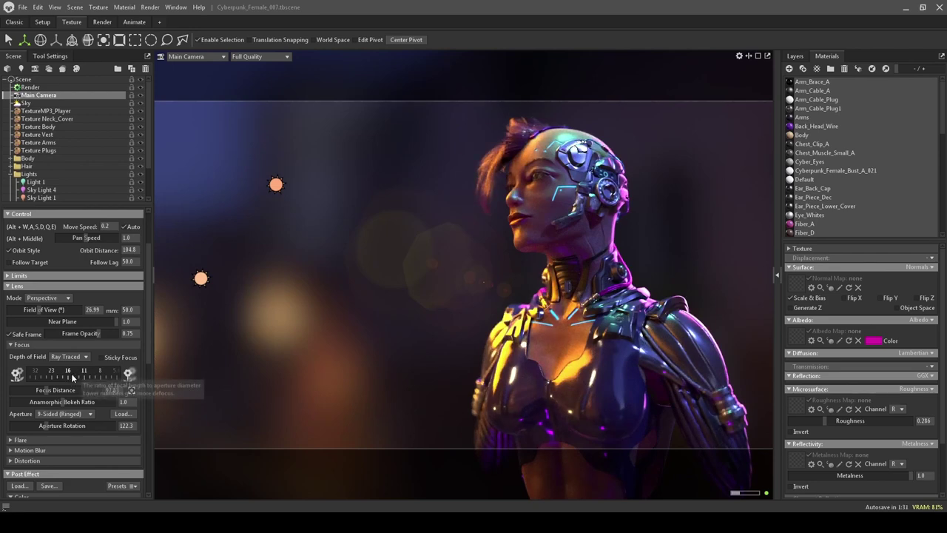
Try lower and higher f-stops for the Main Camera's depth of field and settle on about 16
left_click_drag(76, 373, 42, 356)
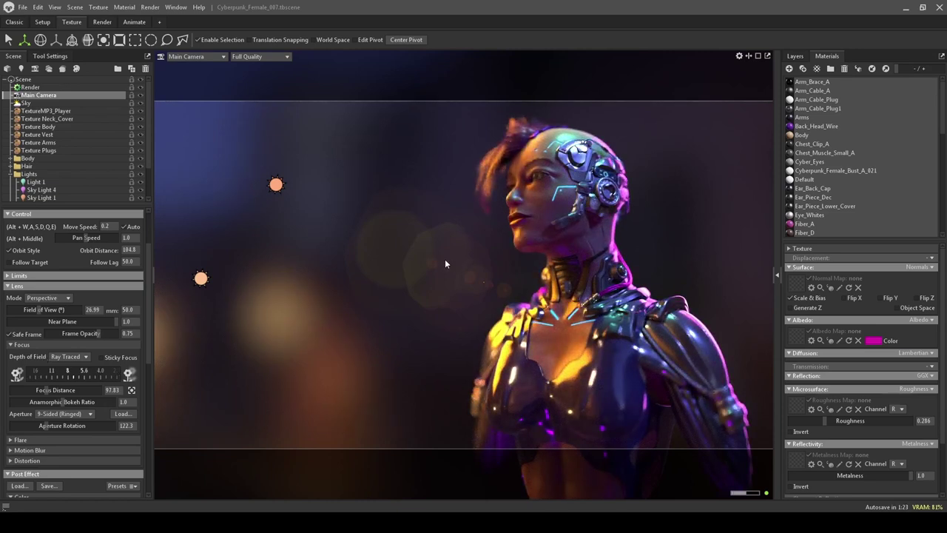
mouse_move(49, 378)
left_mouse_down()
mouse_move(152, 370)
mouse_move(43, 375)
left_mouse_up()
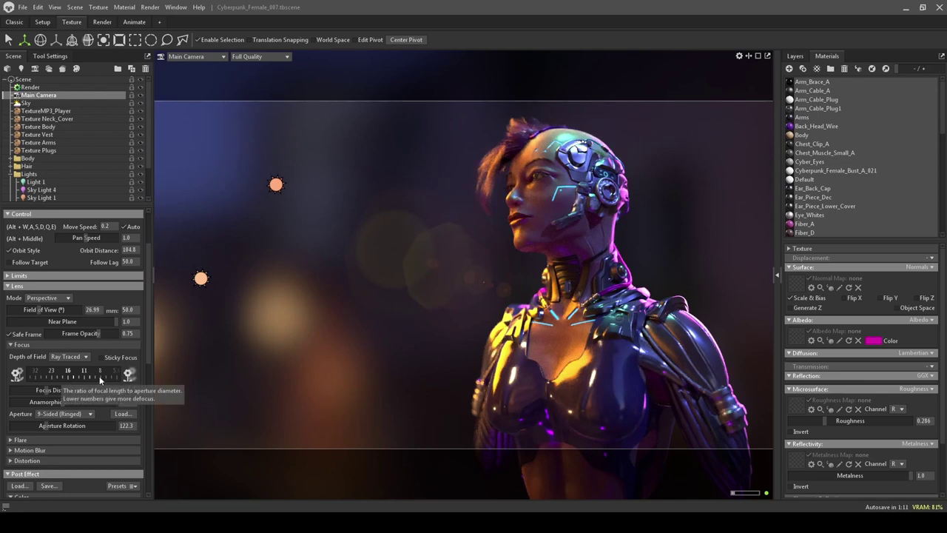
left_click_drag(103, 377, 95, 380)
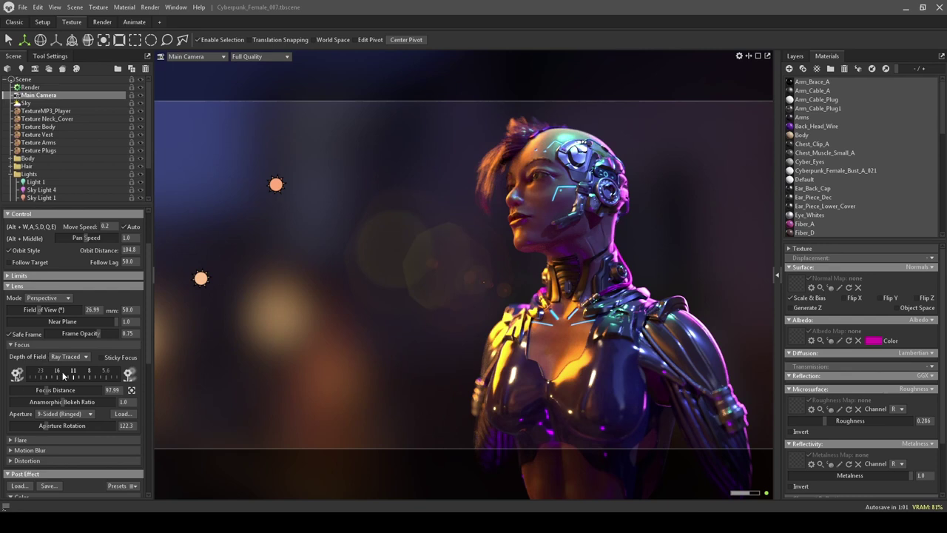
left_click_drag(64, 372, 108, 378)
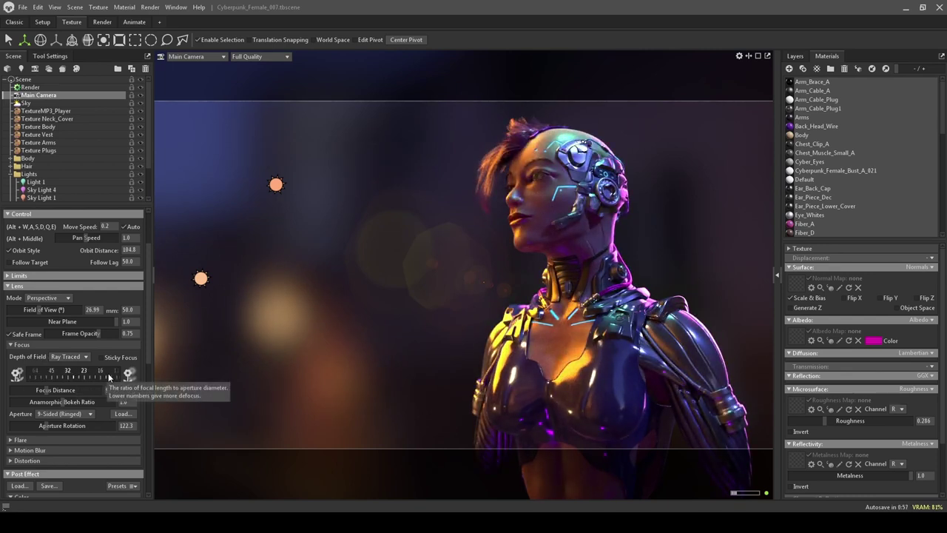
left_click_drag(82, 375, 59, 373)
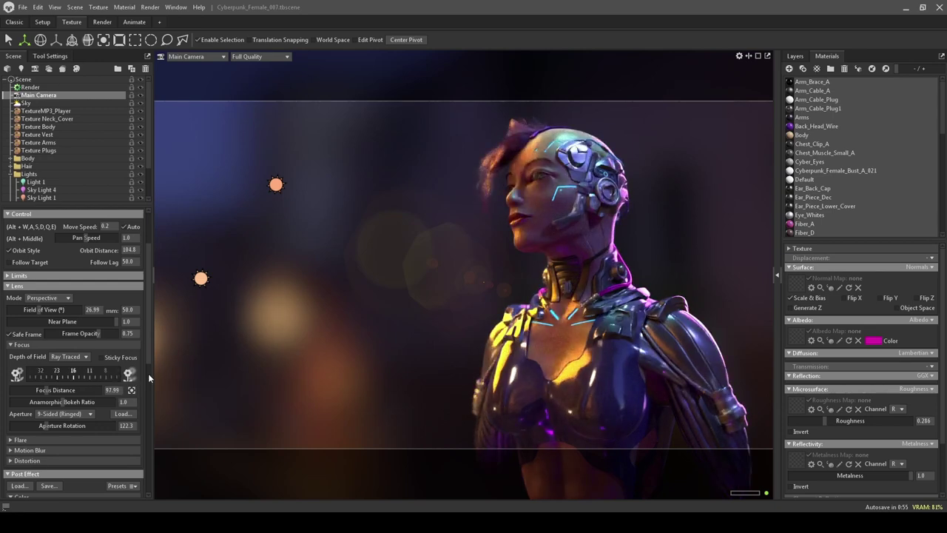
Orbit the camera slightly around the character and refocus the depth of field on the eye
middle_click_drag(492, 336, 503, 344, "alt")
left_click_drag(458, 325, 449, 320, "alt")
mouse_move(464, 320)
middle_mouse_down("alt")
mouse_move(450, 306)
mouse_move(460, 314)
middle_mouse_up("alt")
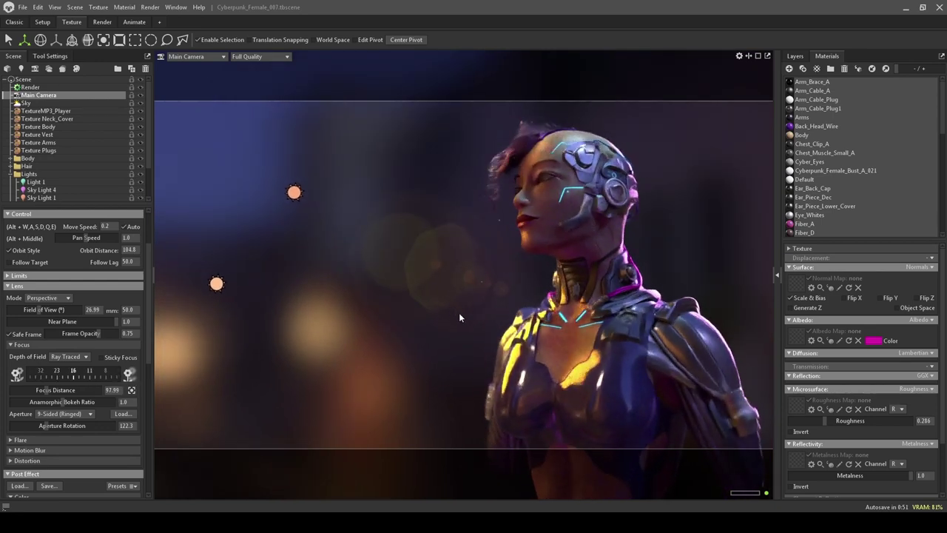
middle_click(545, 179)
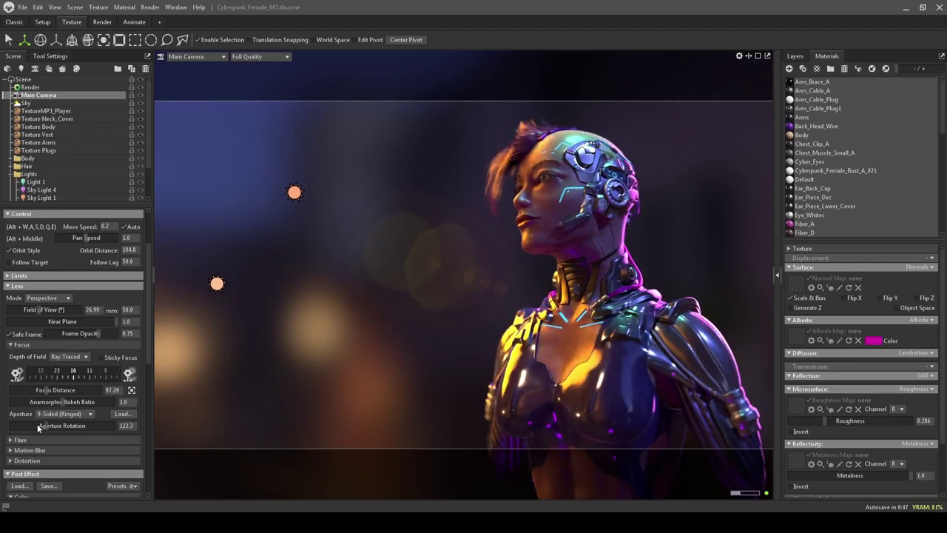
Try the 10-Sided (Ringed), Heart, Soap Bubble, Polycount and Onion Ring camera apertures, and set the aperture shape to 9-Sided
left_click(86, 414)
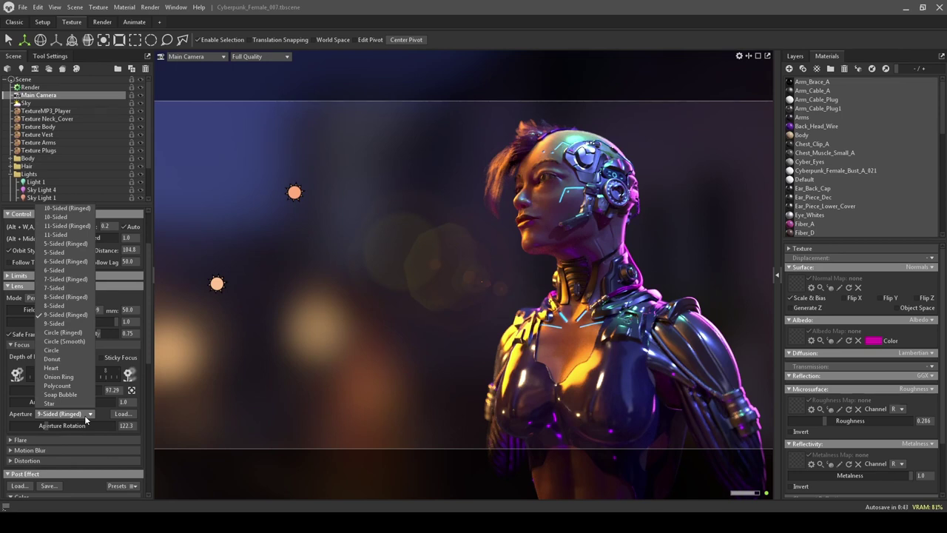
left_click(62, 210)
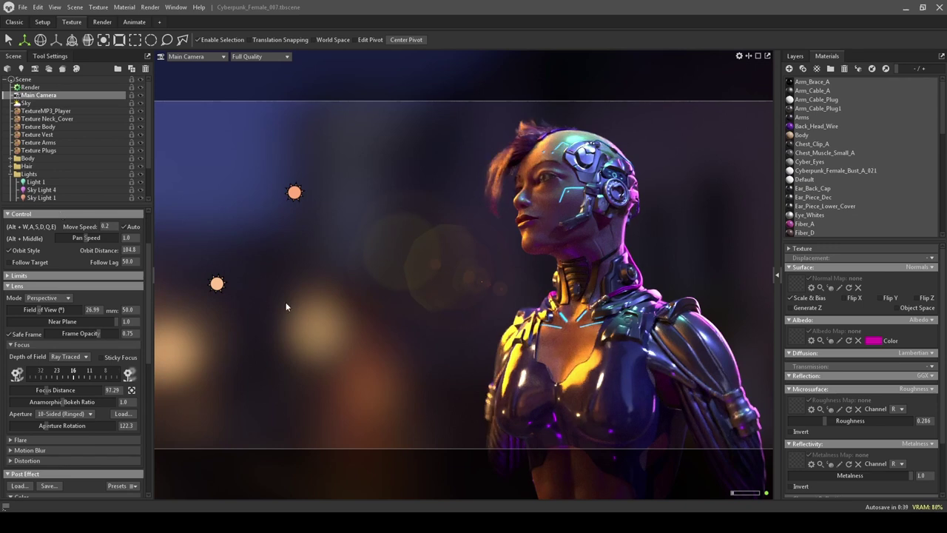
left_click(77, 415)
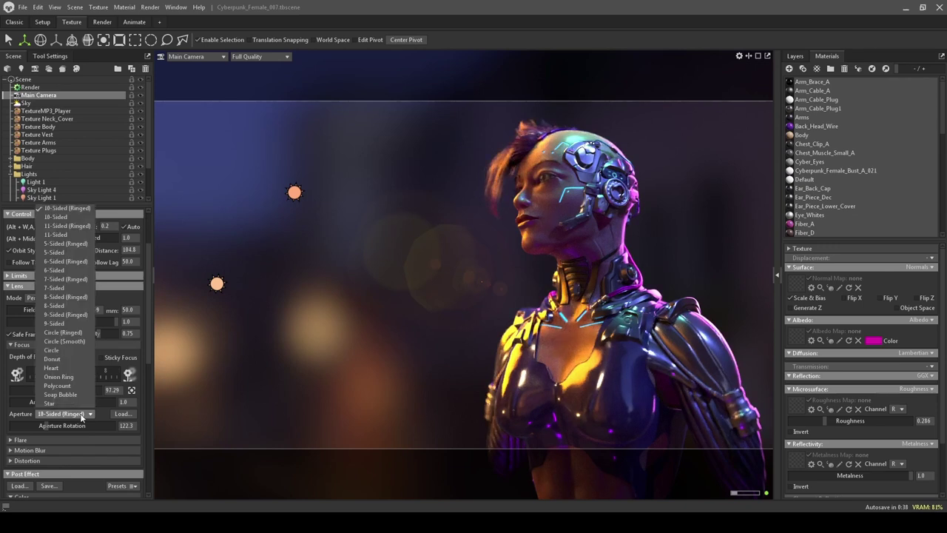
left_click(71, 366)
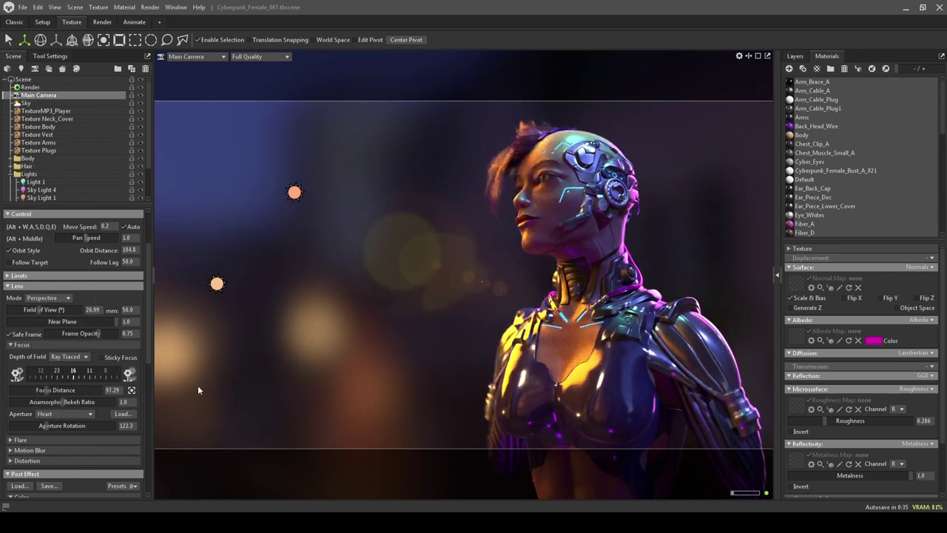
left_click(77, 413)
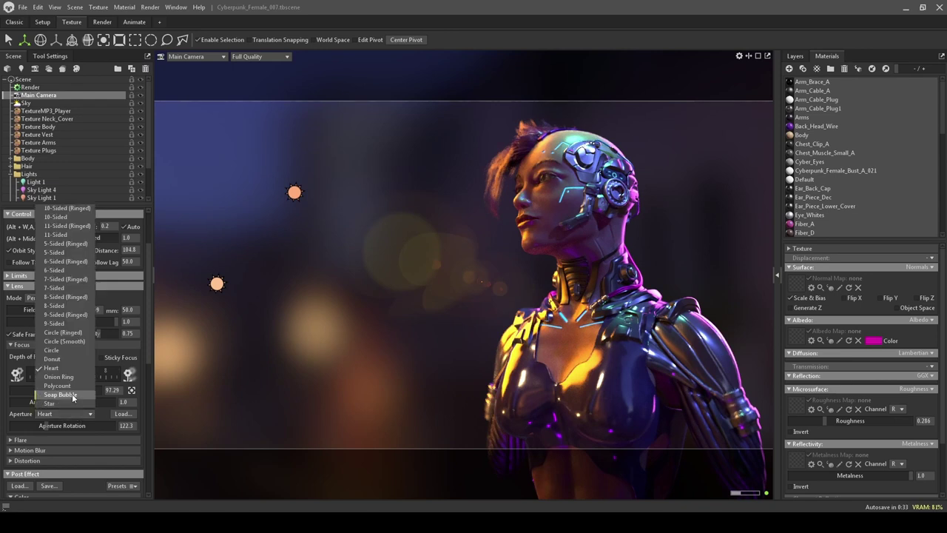
left_click(71, 394)
left_click(77, 414)
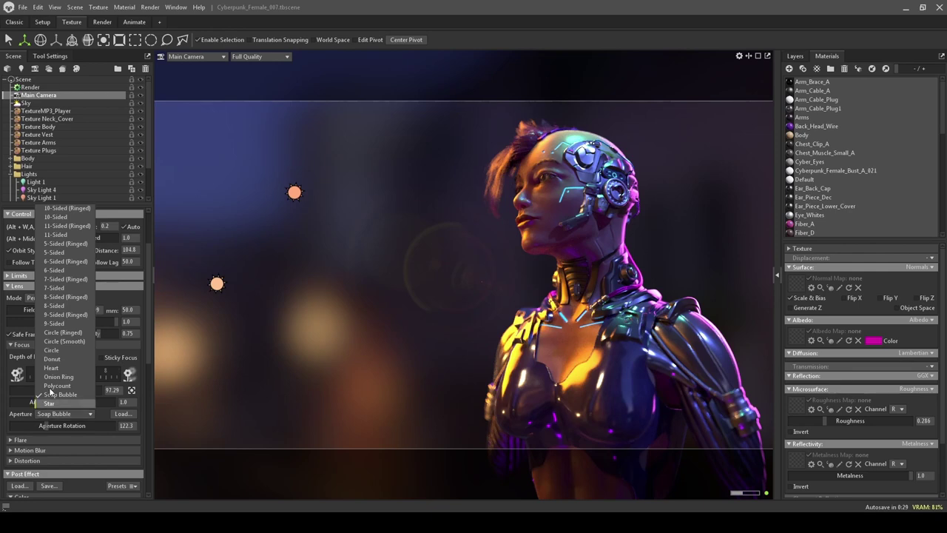
left_click(66, 386)
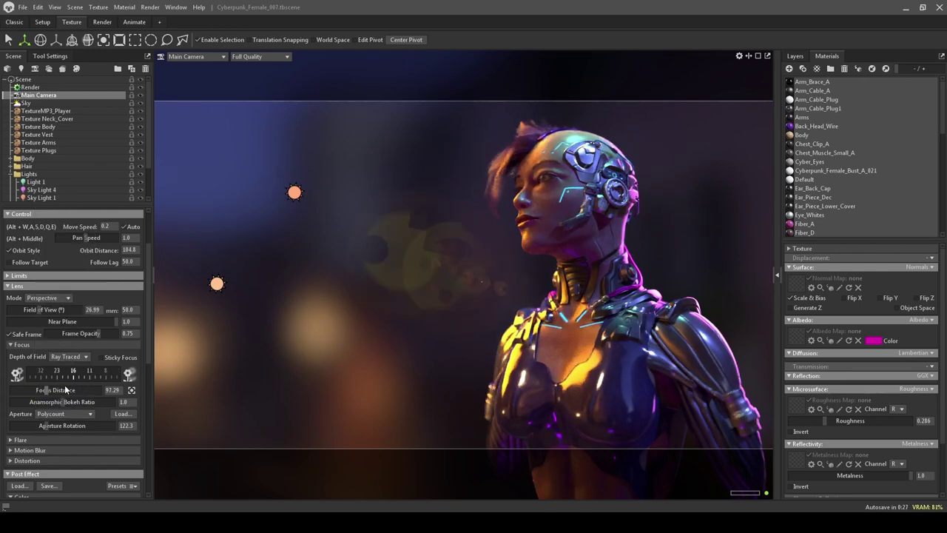
left_click(70, 411)
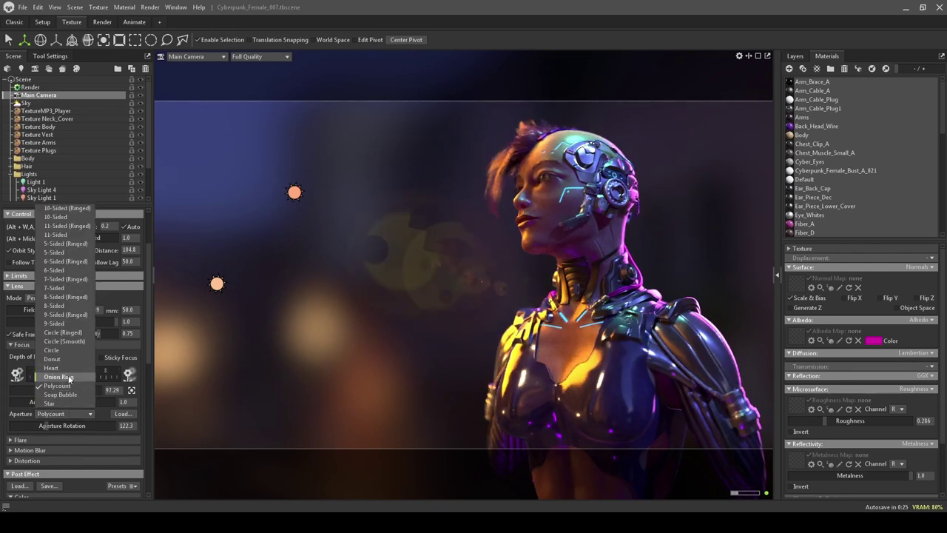
left_click(65, 377)
left_click(67, 416)
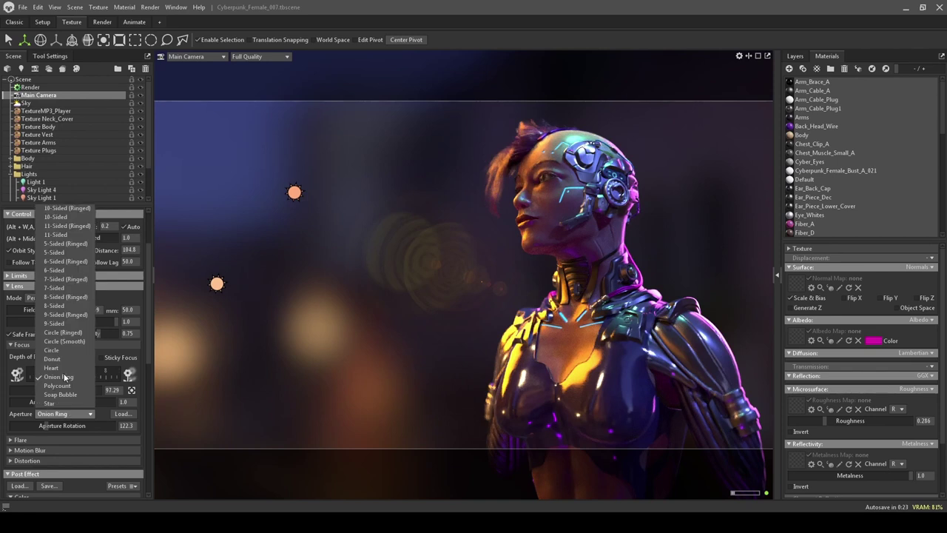
left_click(55, 324)
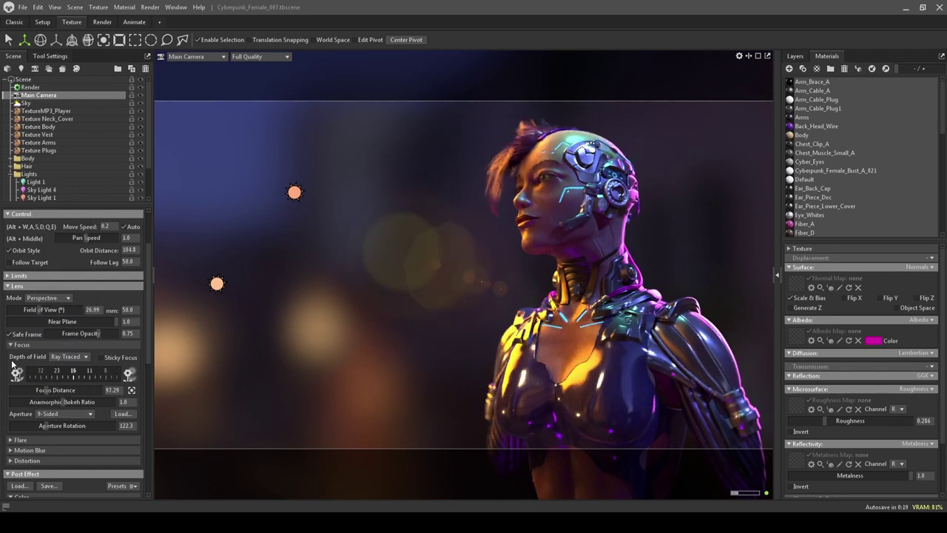
Adjust the Main Camera's lens flare, keeping the strength at 0.01 and setting the size to about 1.02
scroll(27, 360, "down", 1)
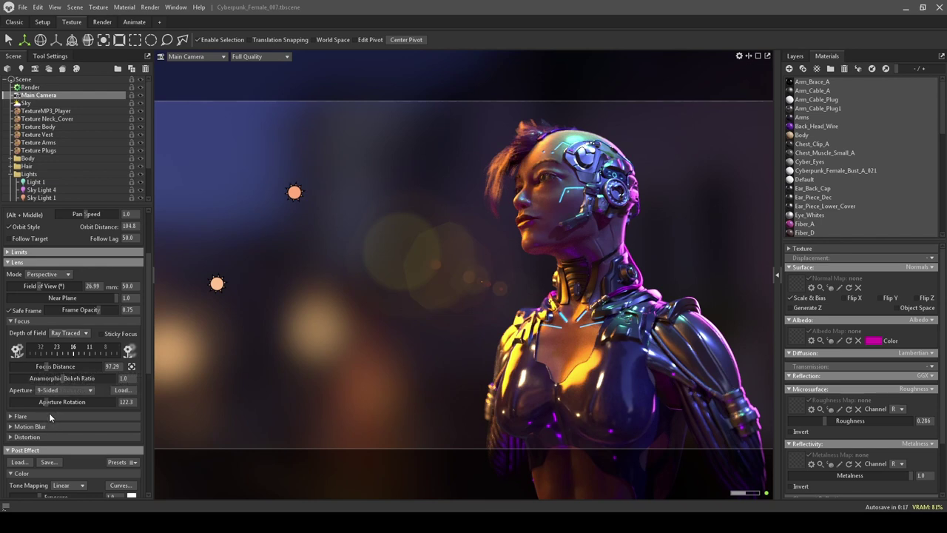
left_click(11, 416)
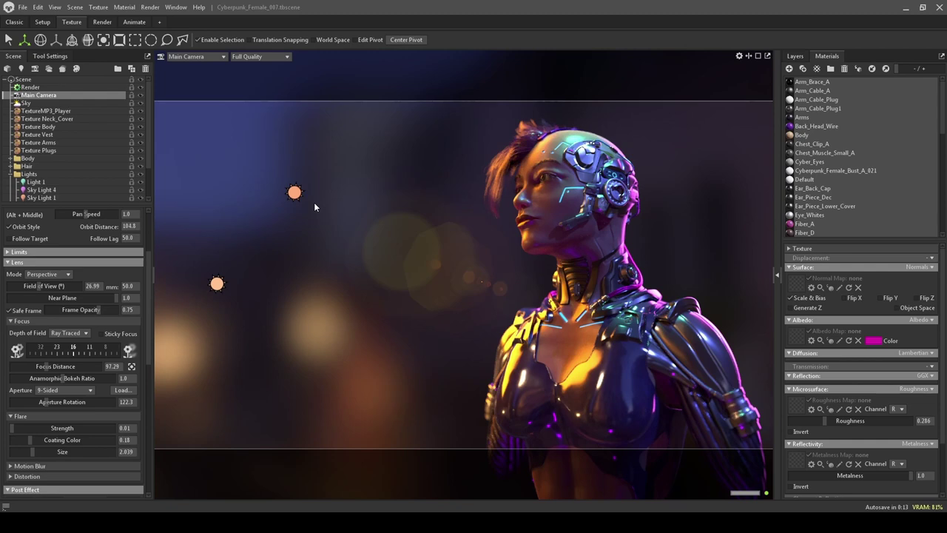
left_click_drag(14, 430, 13, 427)
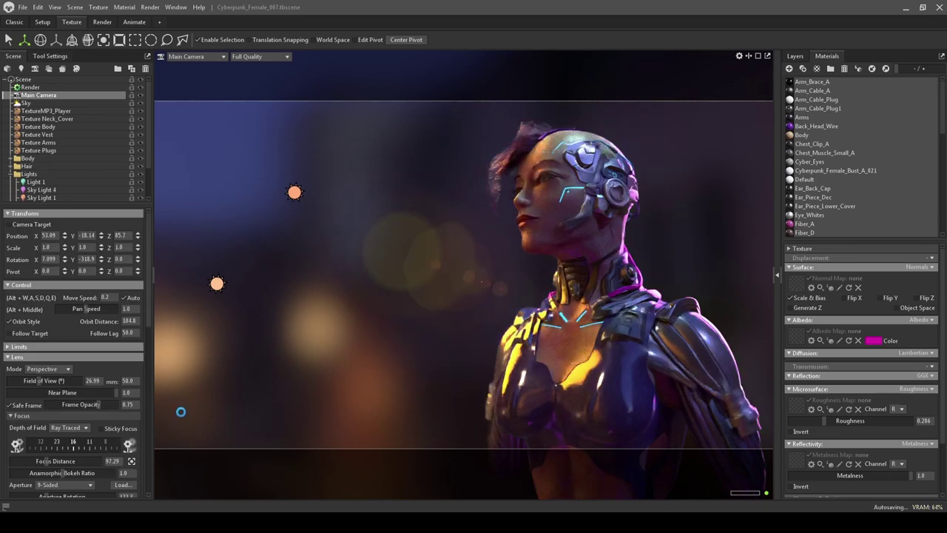
scroll(94, 428, "down", 5)
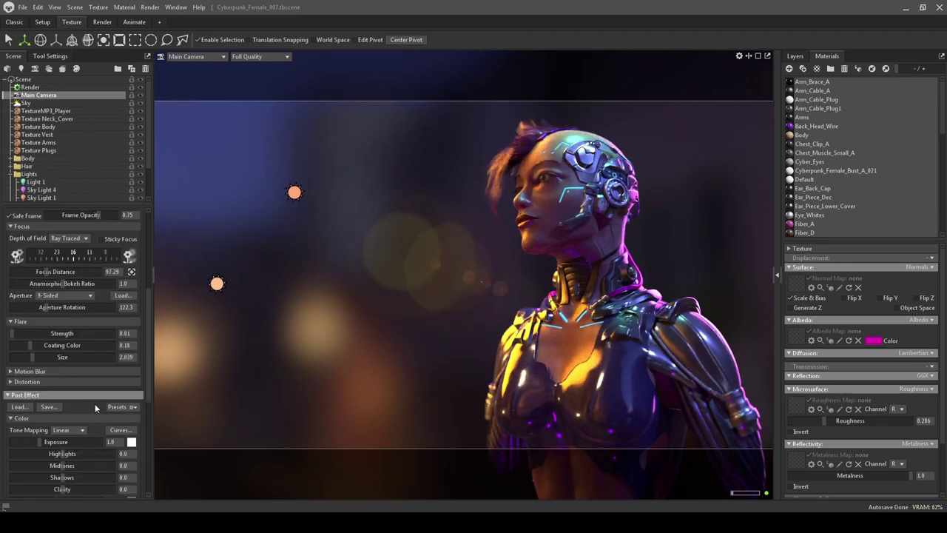
scroll(56, 358, "down", 1)
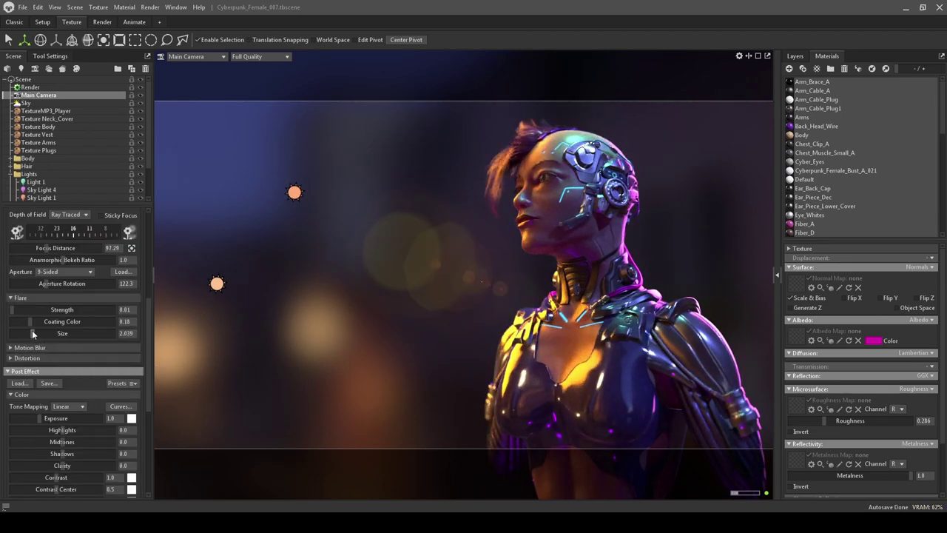
left_click_drag(29, 333, 22, 332)
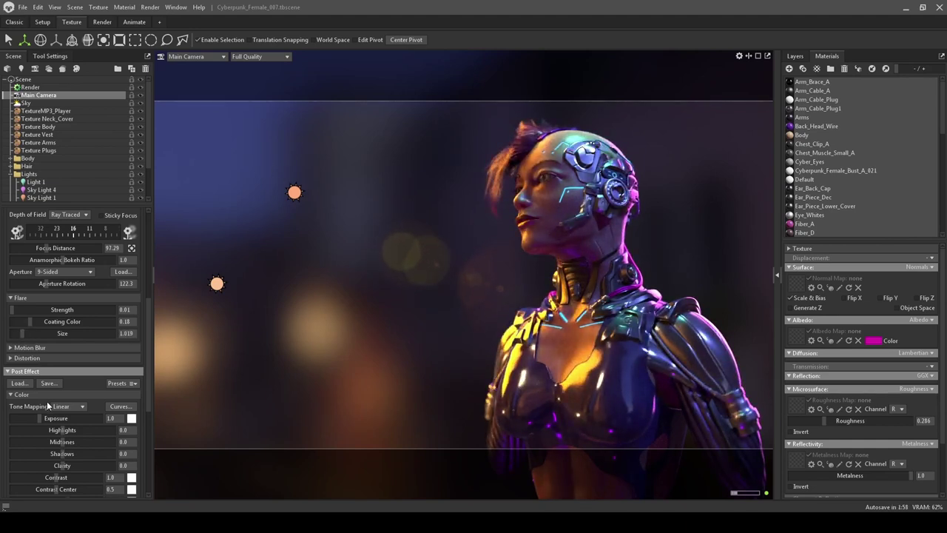
Try strong chromatic aberration in the Main Camera's lens distortion and settle on about 0.034
left_click(10, 348)
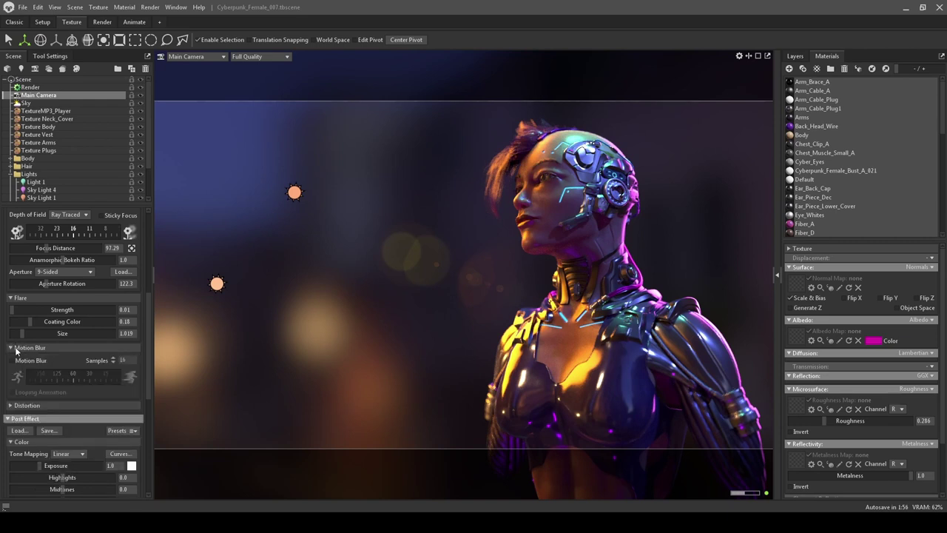
left_click(16, 349)
left_click(11, 359)
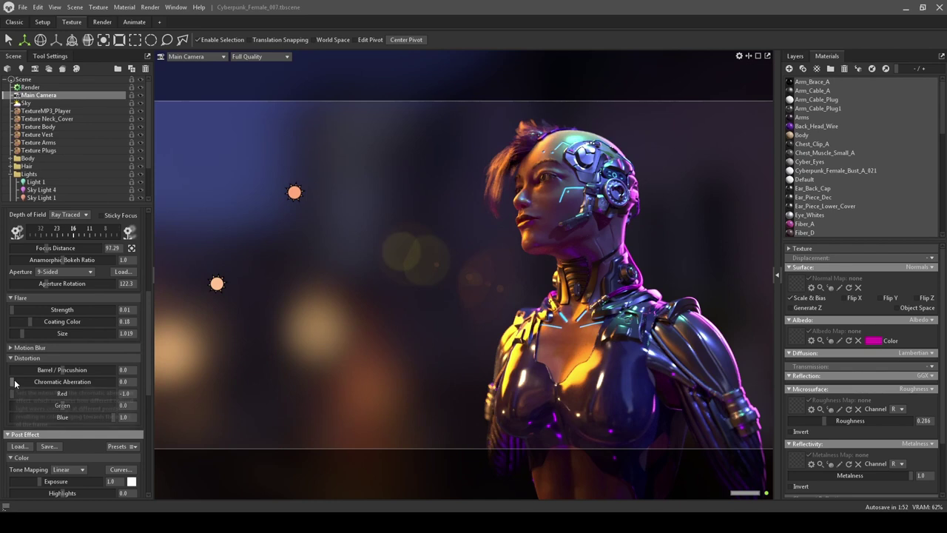
left_click_drag(20, 382, 125, 382)
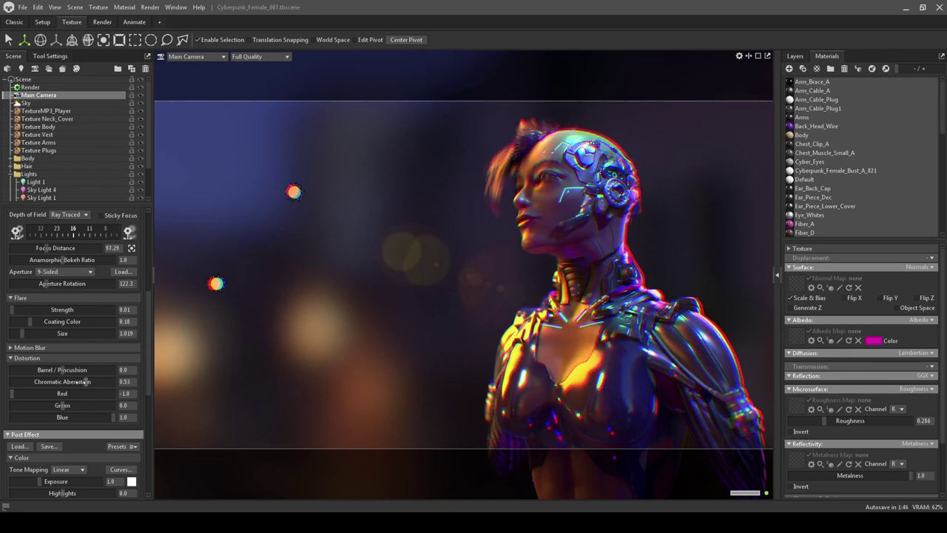
left_click_drag(94, 382, 31, 382)
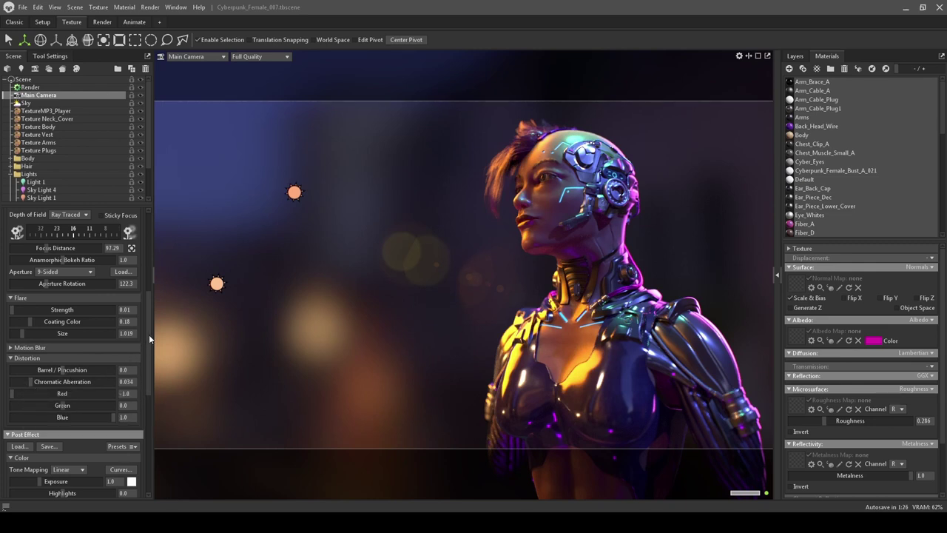
Try the Reinhard and Hejl tone mapping modes in the camera's post effects and return to Reinhard
left_click_drag(148, 335, 145, 435)
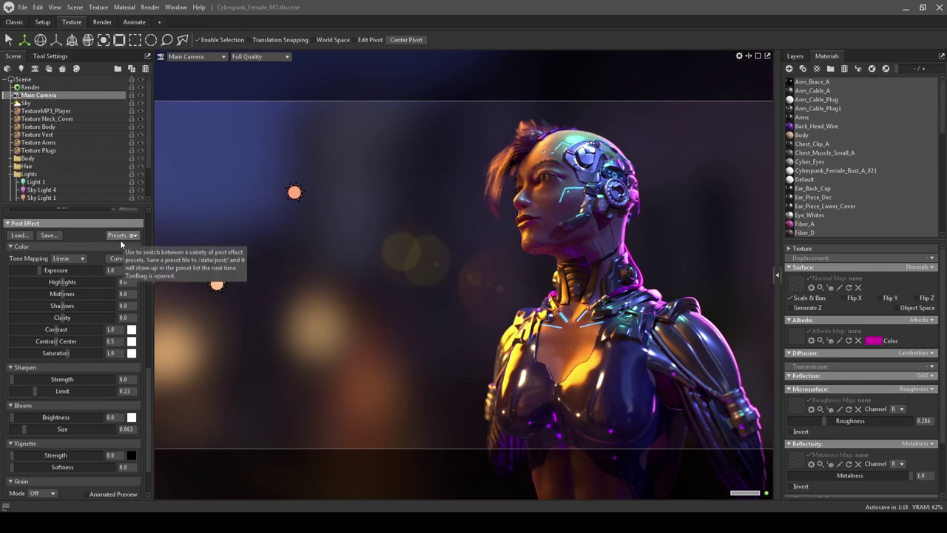
left_click(83, 258)
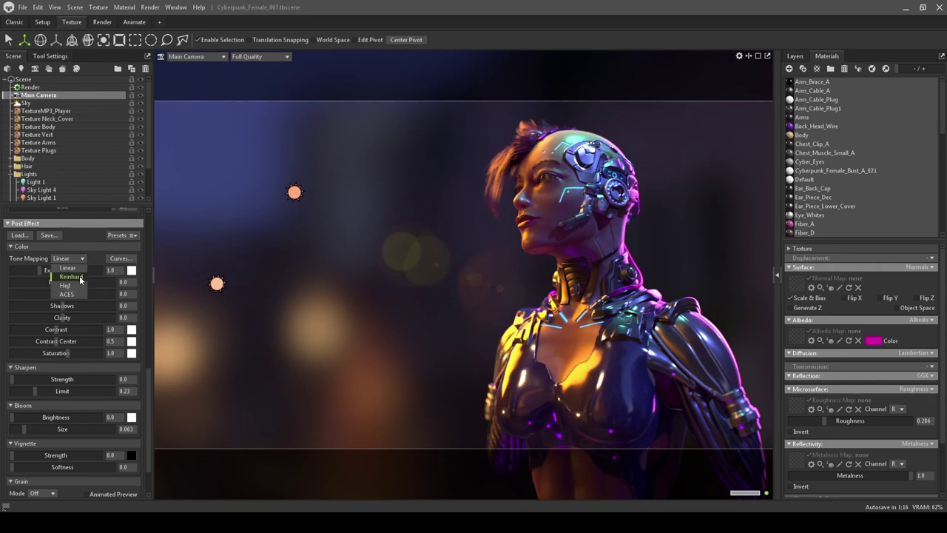
left_click(79, 276)
left_click(70, 259)
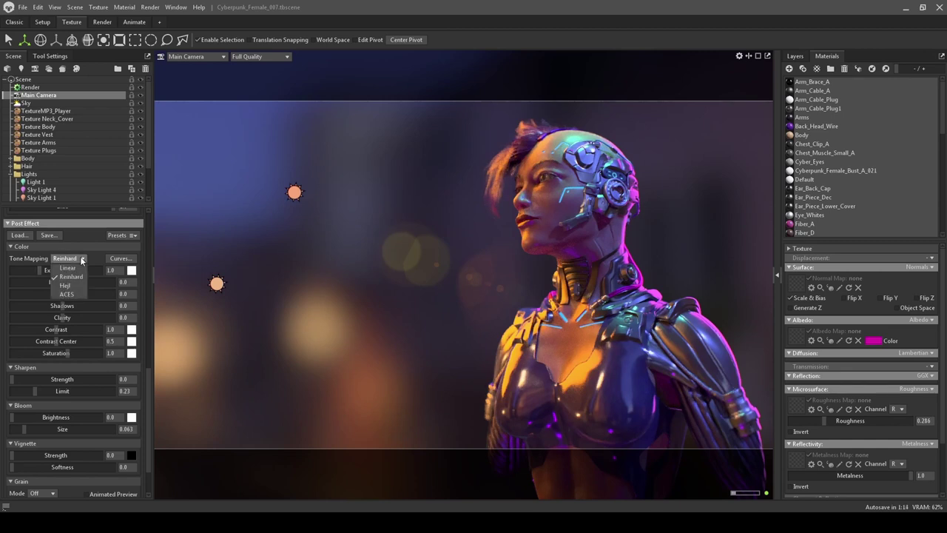
left_click(79, 287)
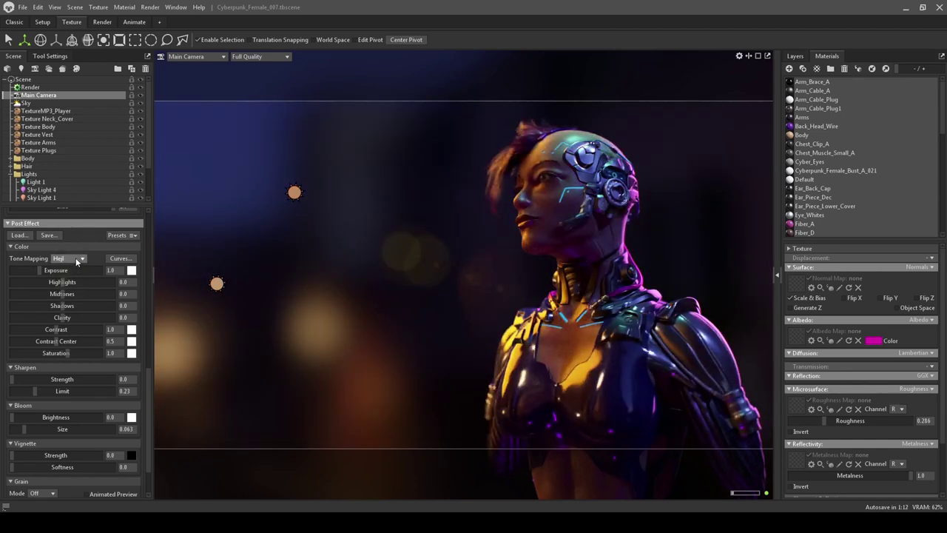
left_click(75, 258)
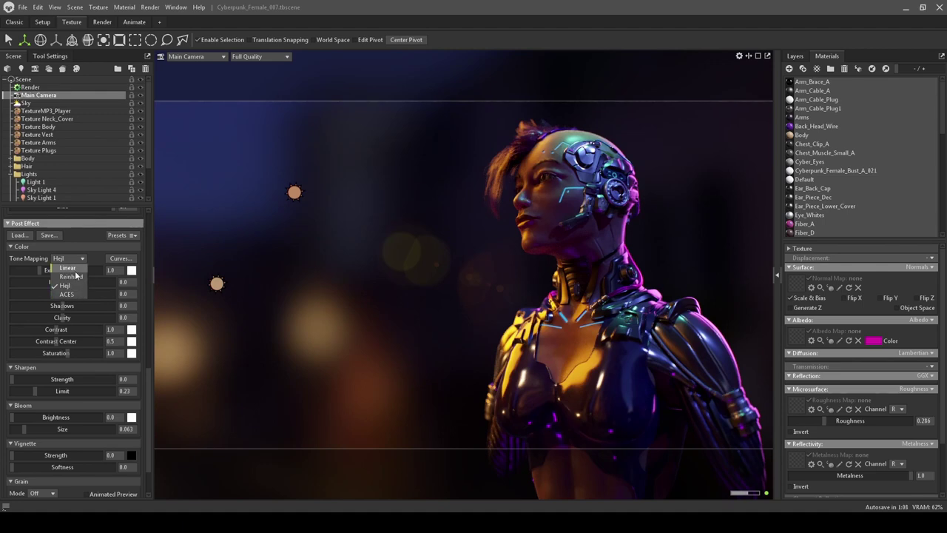
left_click(71, 276)
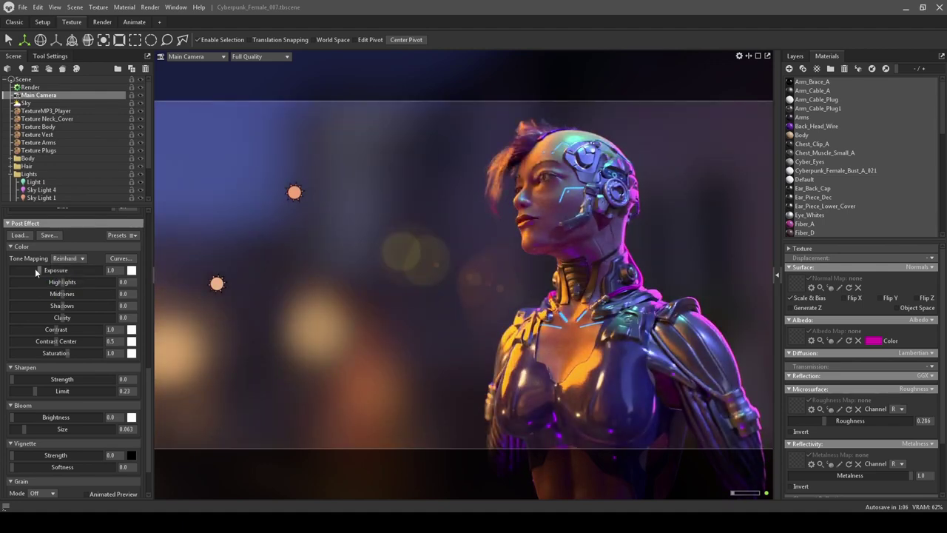
Try a lower post effect exposure of about 0.595 and set it back to 1
left_click_drag(38, 270, 35, 270)
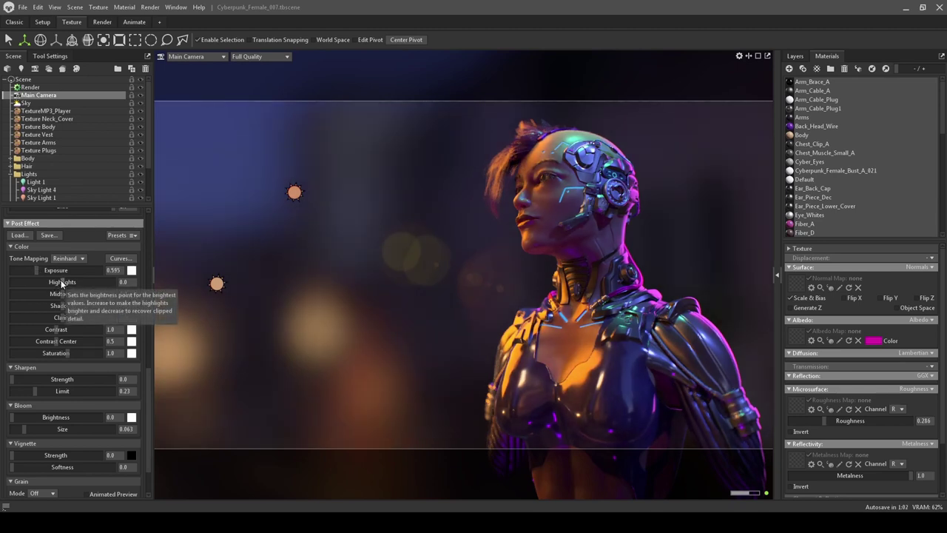
double_click(111, 270)
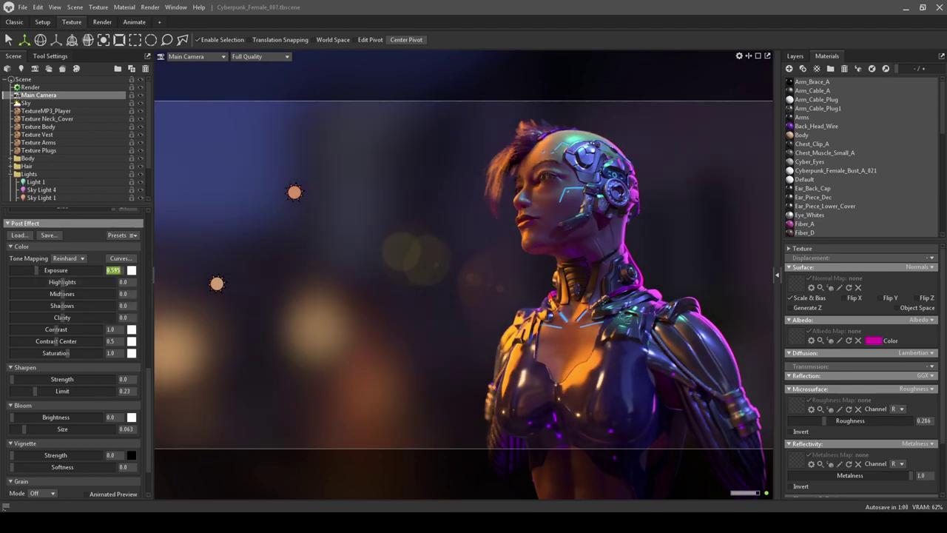
type("1")
key("Return")
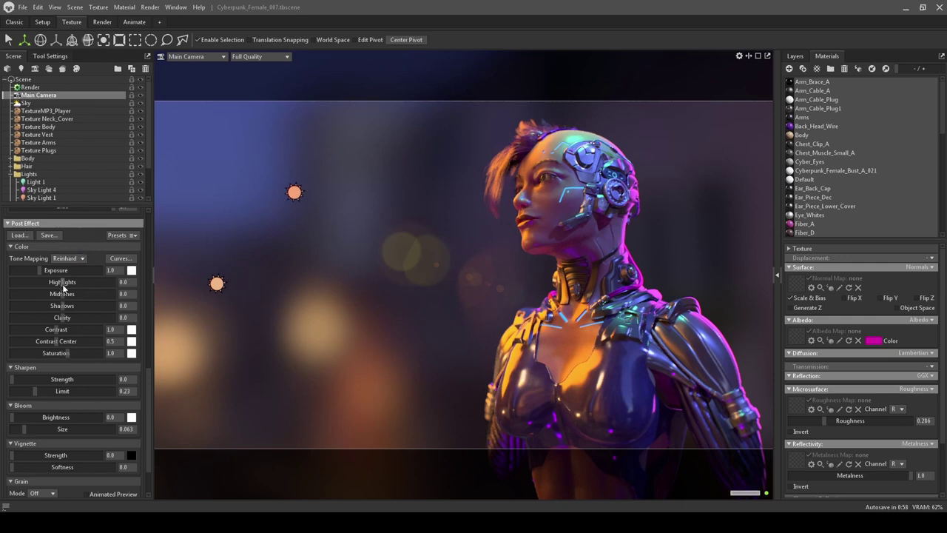
Switch tone mapping to Linear and try highlights of about -0.097, midtones -0.631, shadows 0.408 and clarity 0.796
left_click_drag(63, 282, 28, 294)
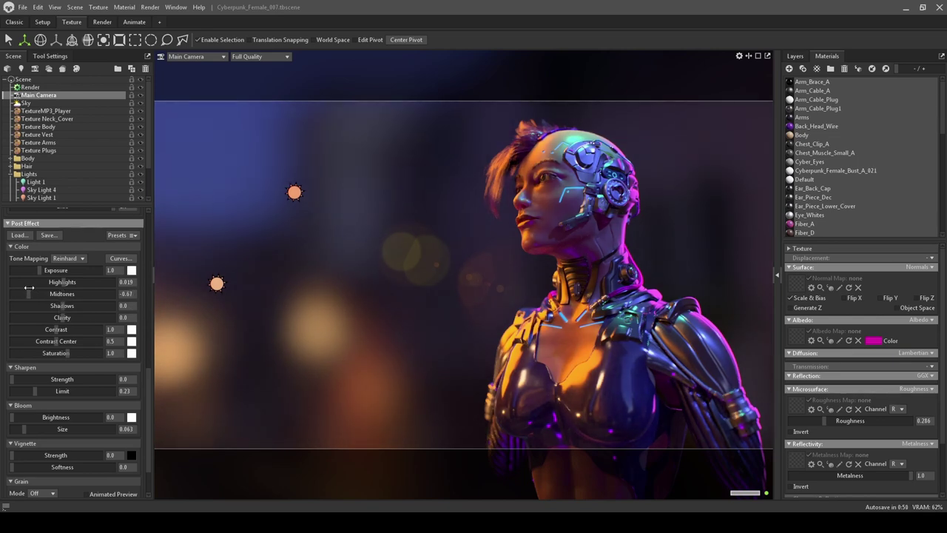
left_click_drag(62, 306, 102, 319)
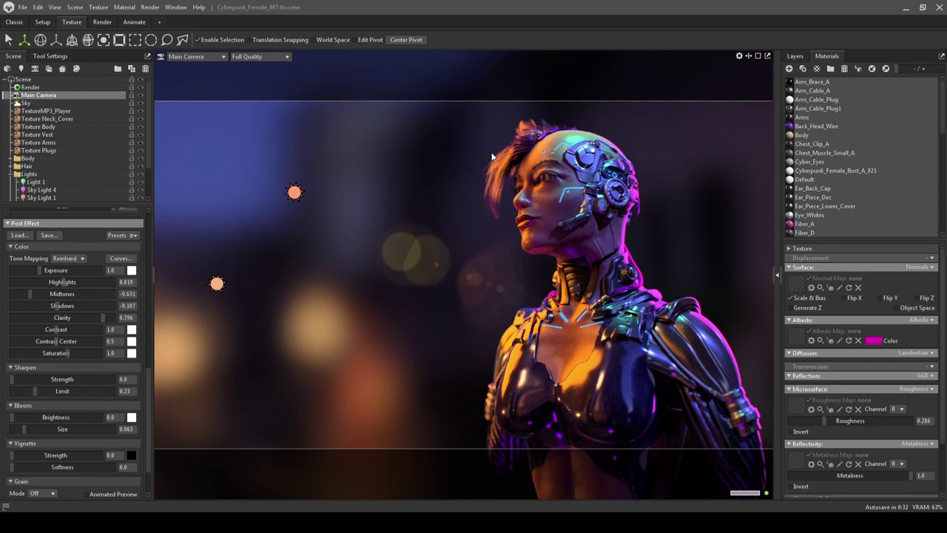
left_click(77, 258)
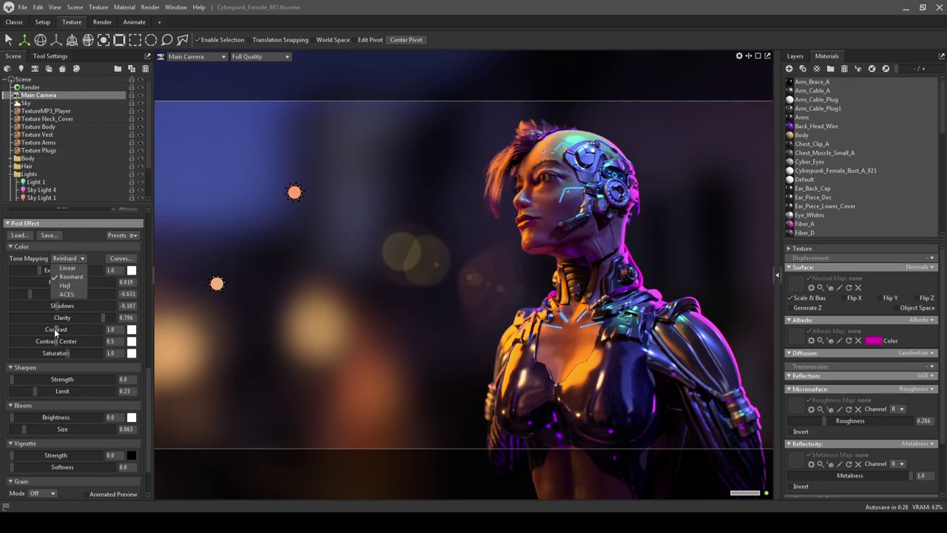
left_click(75, 268)
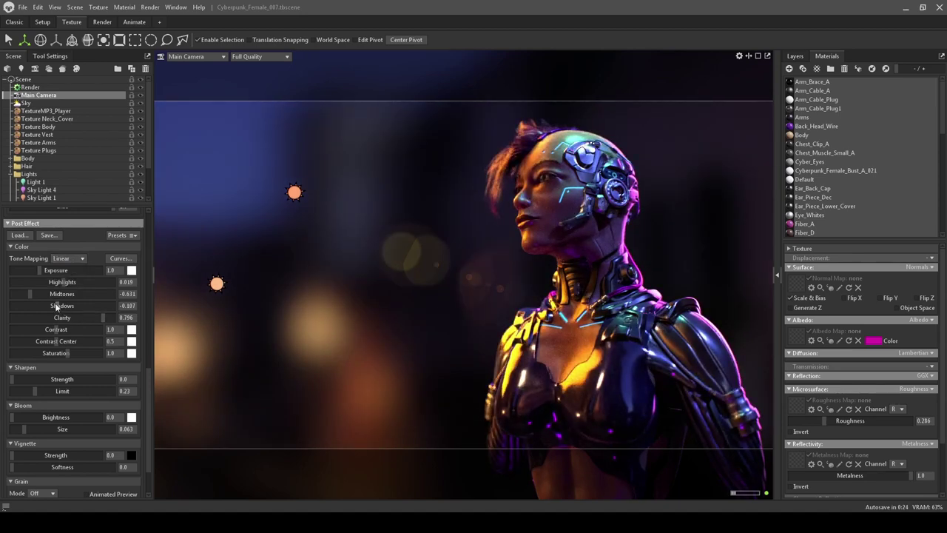
left_click_drag(54, 303, 58, 282)
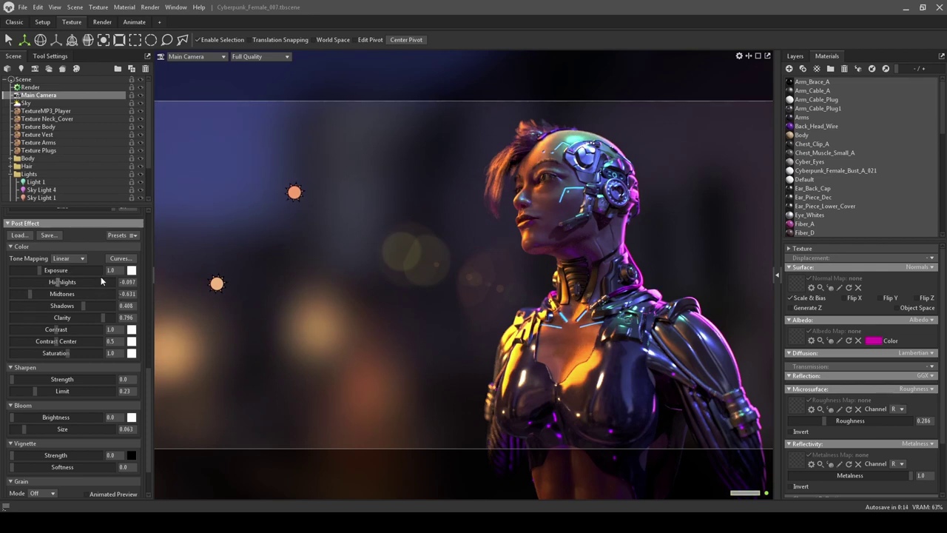
Try the Purple Drank, Sepia Soft and Portrait post effect presets on the Main Camera
left_click(129, 235)
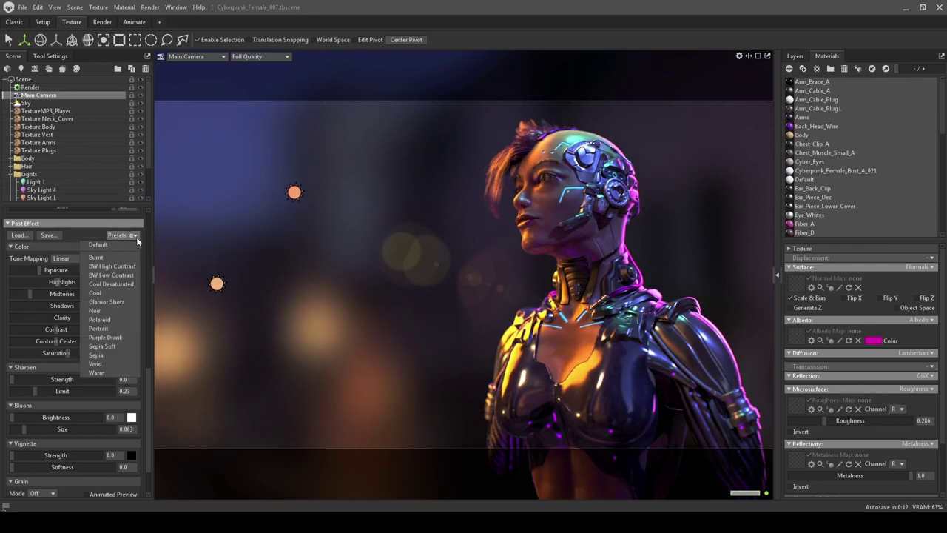
left_click(107, 337)
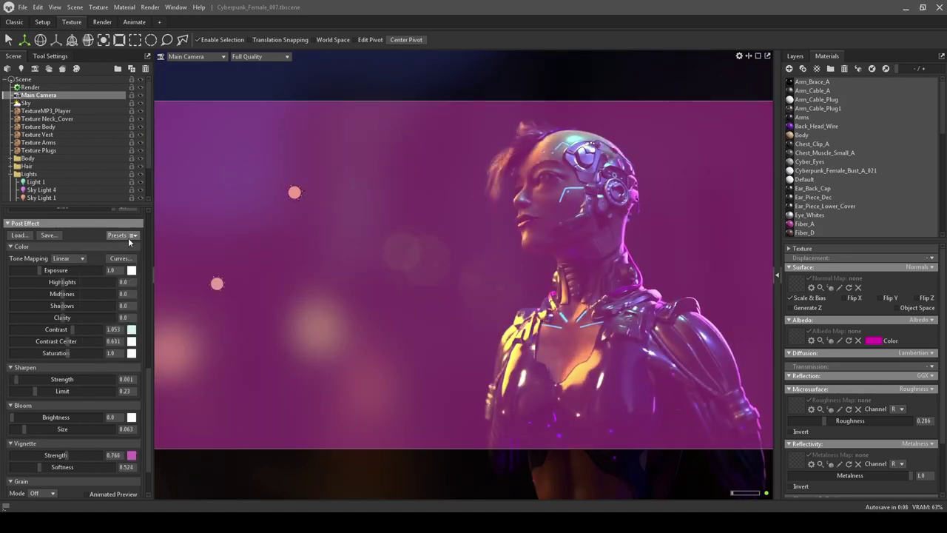
left_click(129, 235)
left_click(118, 346)
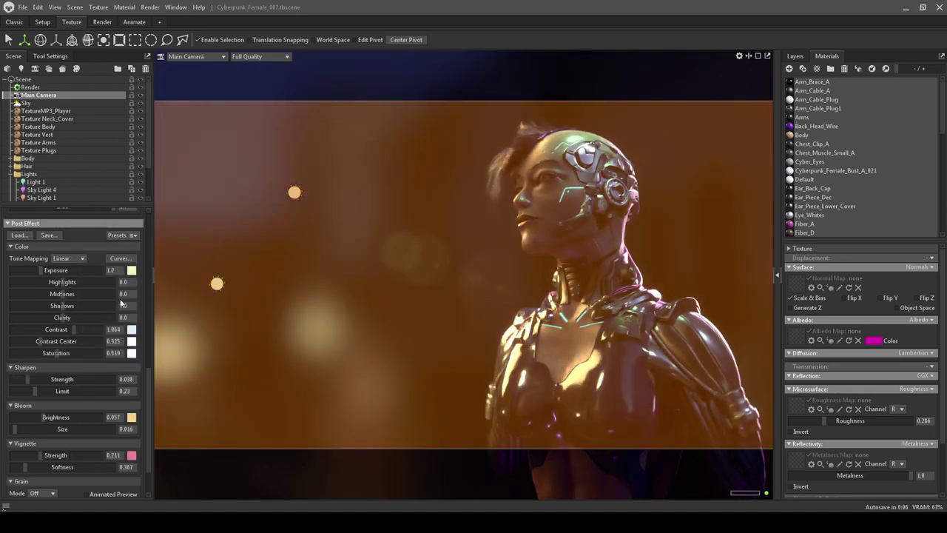
left_click(125, 234)
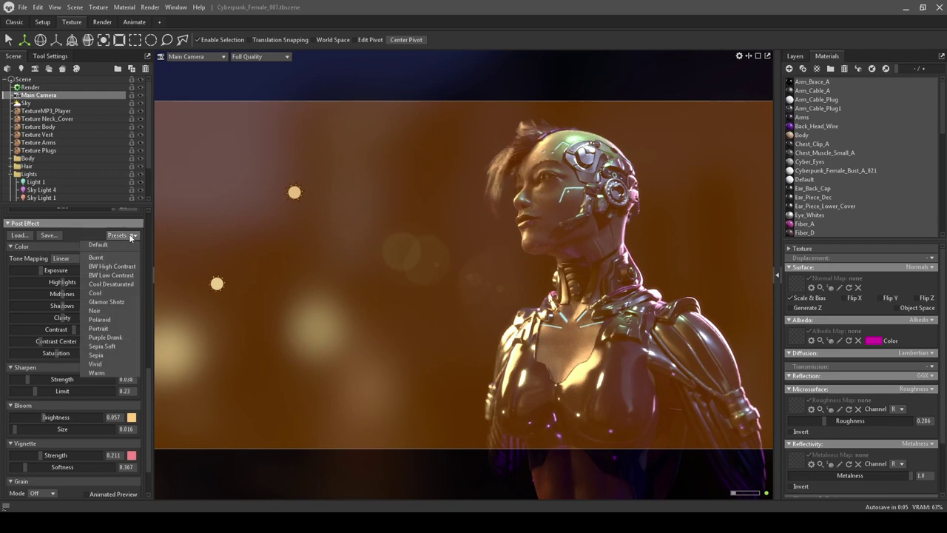
left_click(113, 328)
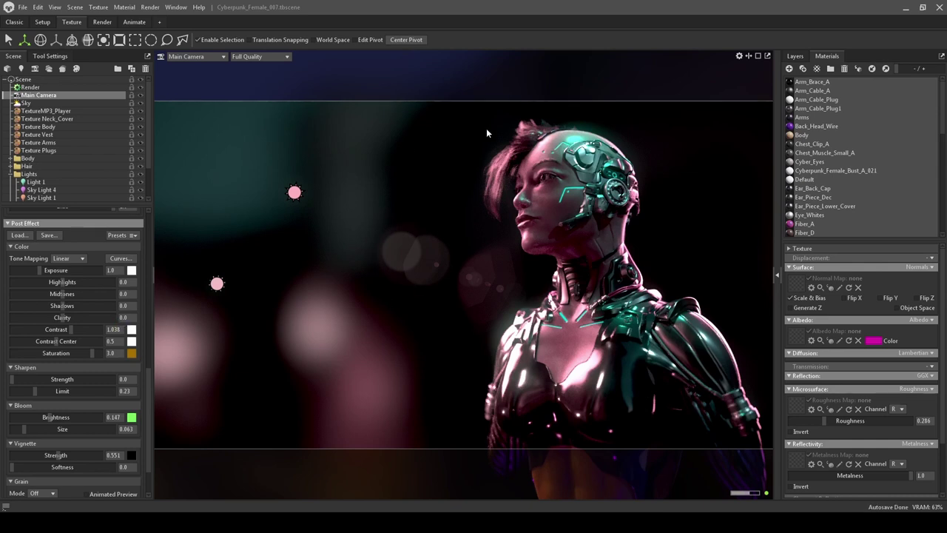
Reset the post effects to the Default preset and set highlights to about 0.184, midtones -0.146, shadows -0.262 and clarity 0.845
left_click(131, 237)
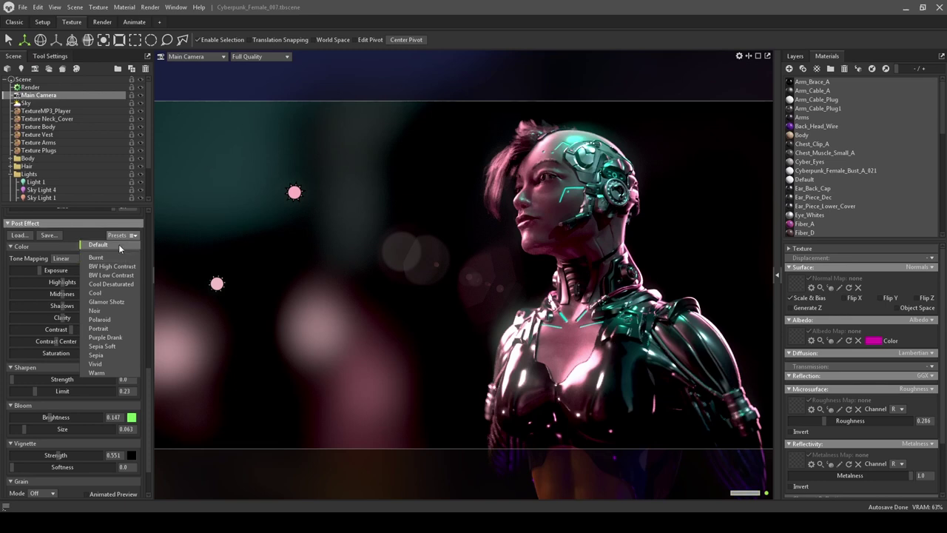
left_click(118, 244)
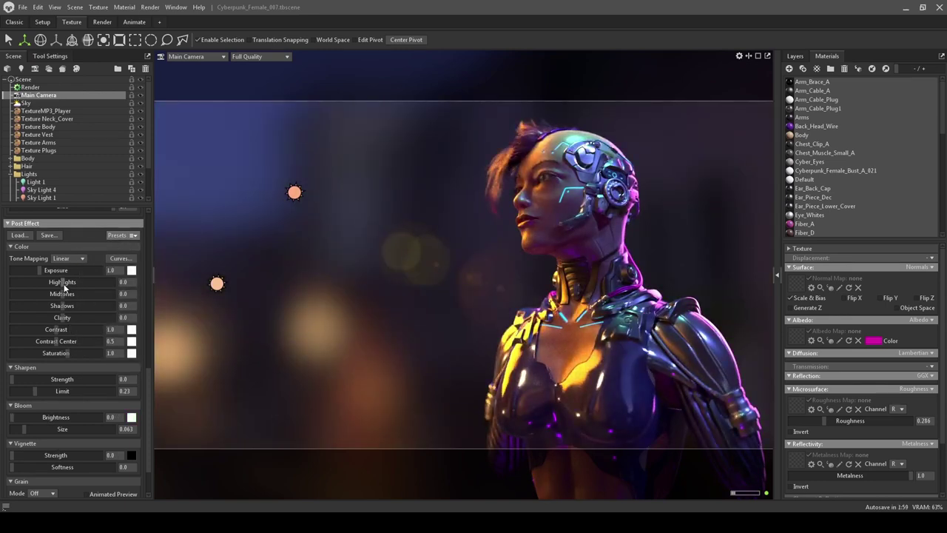
left_click_drag(62, 282, 106, 317)
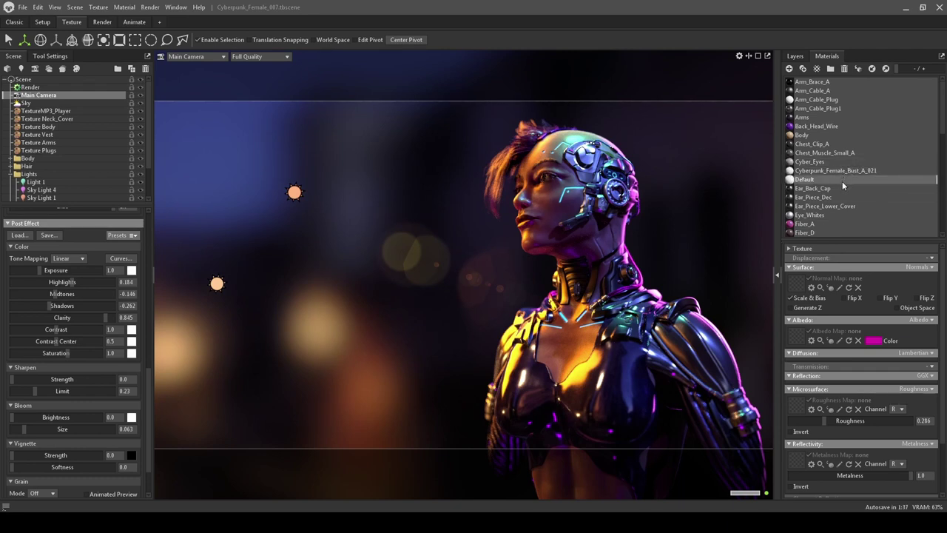
Reduce the Outter_Eye material's transparency alpha to about 0.584
scroll(846, 185, "down", 5)
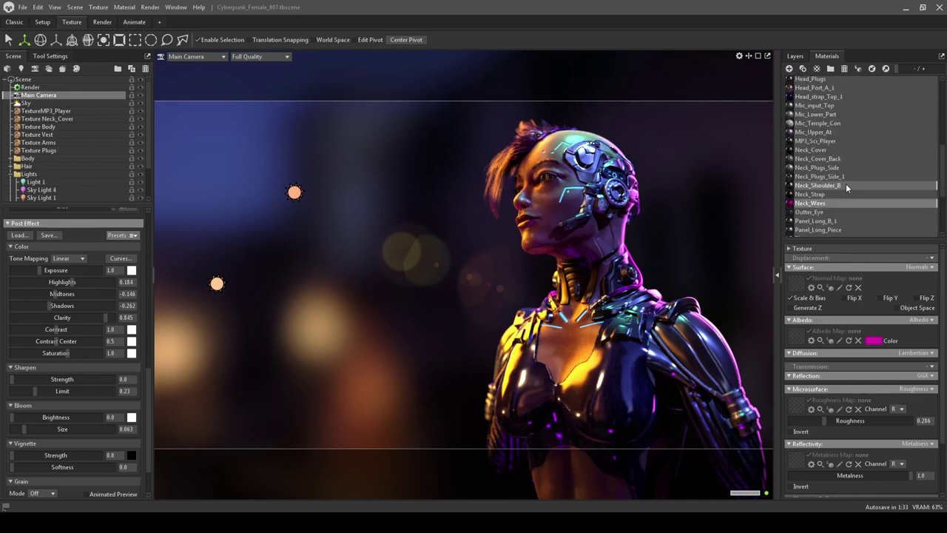
left_click(844, 211)
scroll(850, 429, "down", 3)
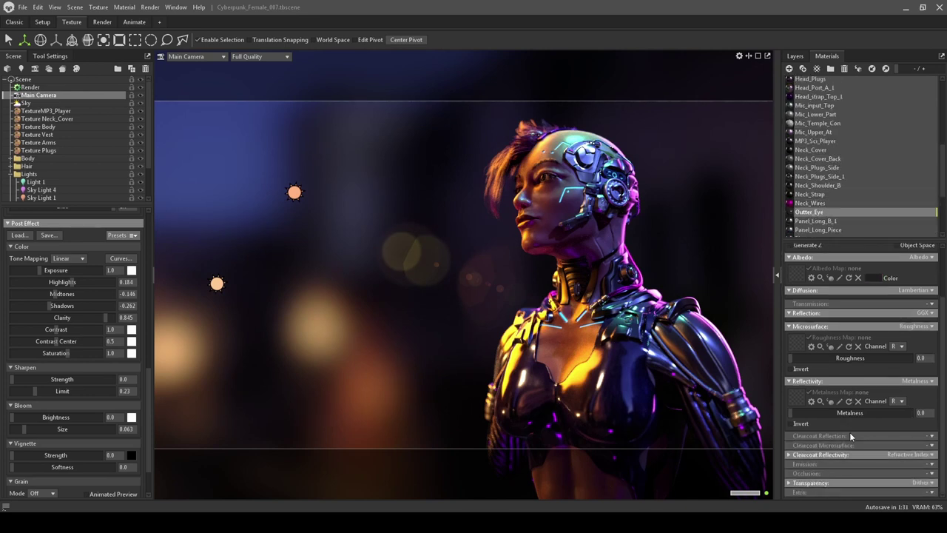
left_click(790, 482)
scroll(835, 494, "down", 2)
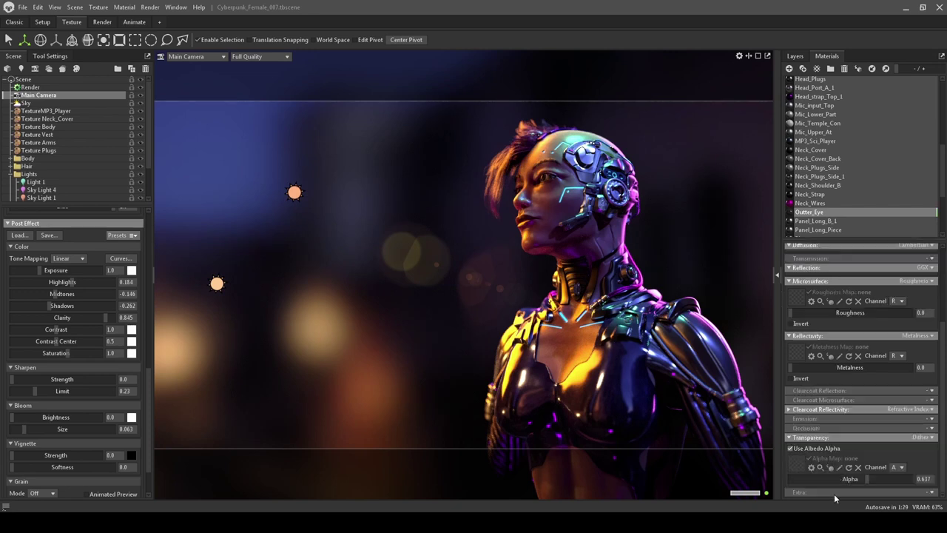
mouse_move(865, 478)
left_mouse_down()
mouse_move(807, 478)
mouse_move(907, 478)
mouse_move(823, 474)
mouse_move(879, 475)
left_mouse_up()
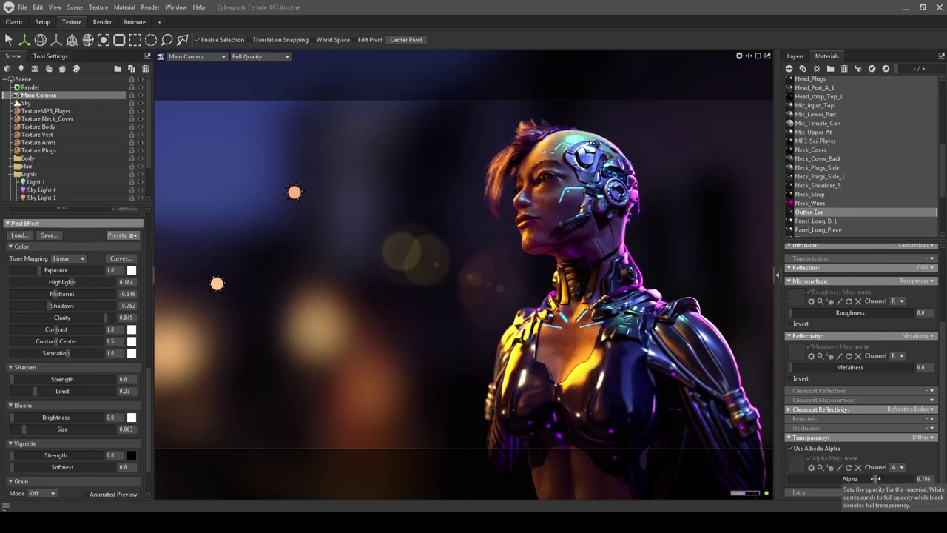
mouse_move(875, 479)
left_mouse_down()
mouse_move(851, 478)
mouse_move(861, 480)
left_mouse_up()
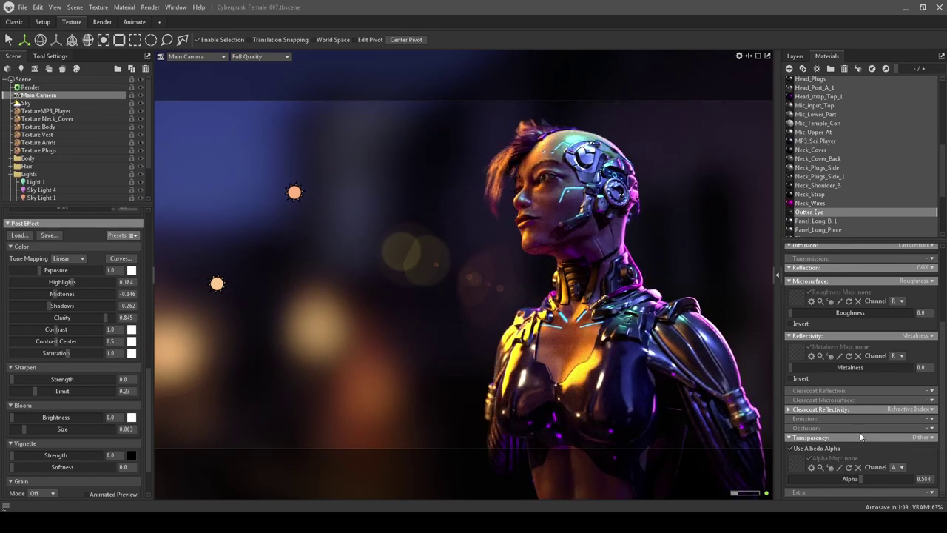
Set the Outter_Eye metalness to about 0.188, try a roughness of about 0.38 and return roughness to 0
left_click_drag(814, 368, 899, 369)
left_click_drag(881, 368, 812, 368)
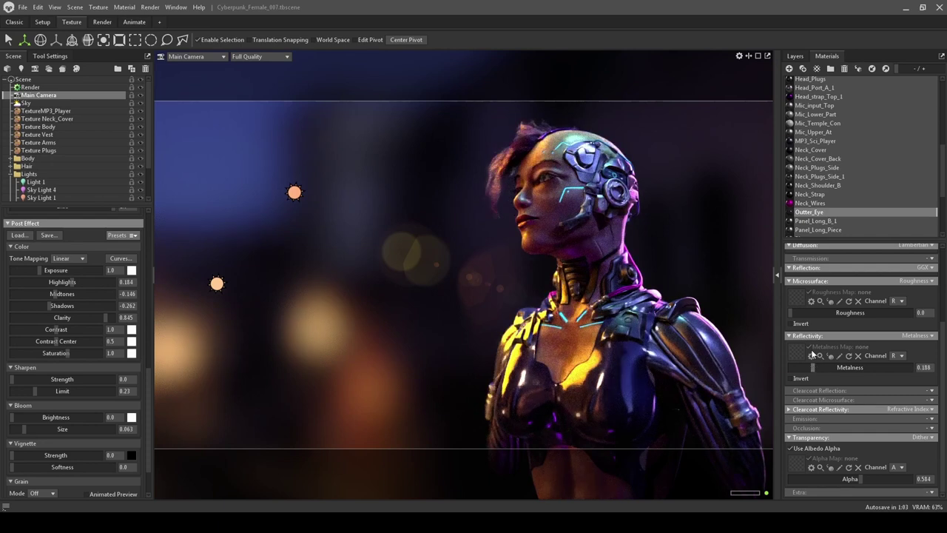
left_click(804, 312)
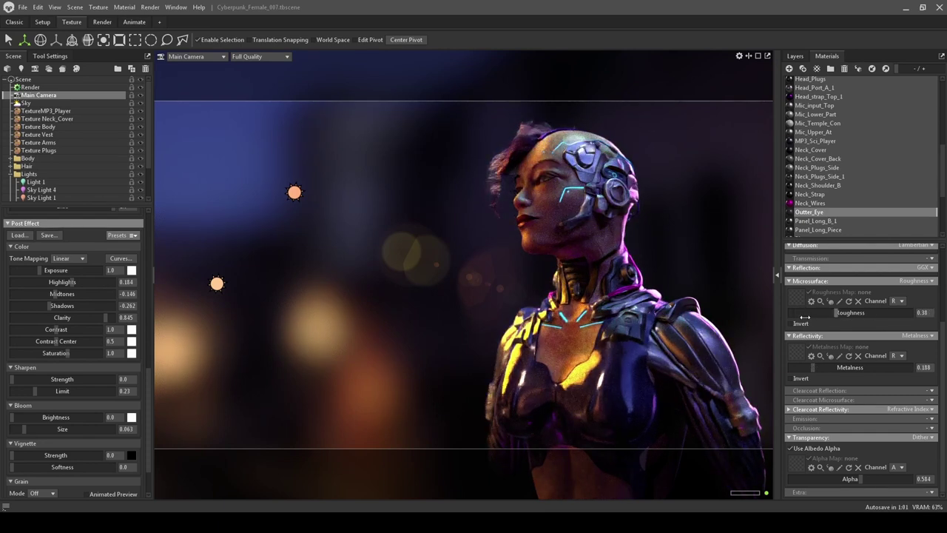
left_click_drag(795, 319, 788, 320)
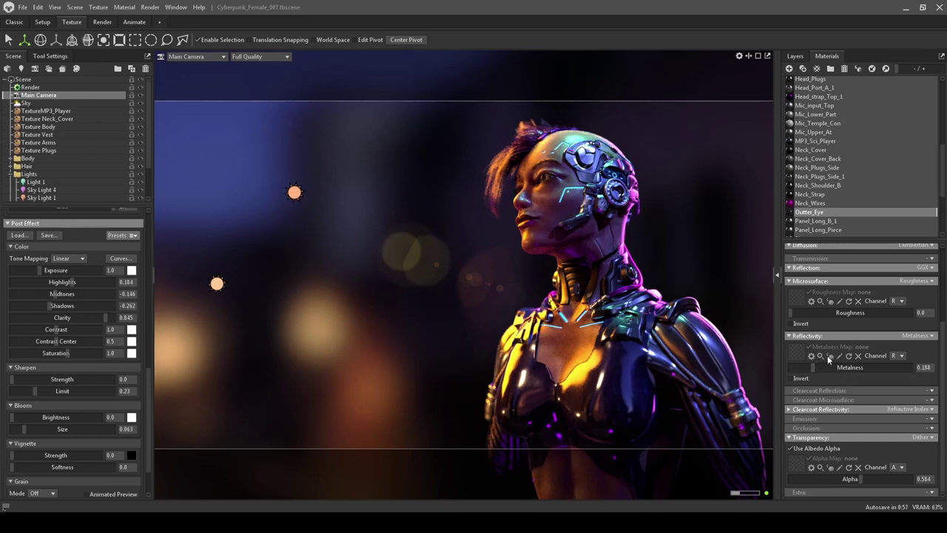
Give Outter_Eye a GGX clearcoat reflection and set its clearcoat refractive index to about 1.202
left_click(789, 410)
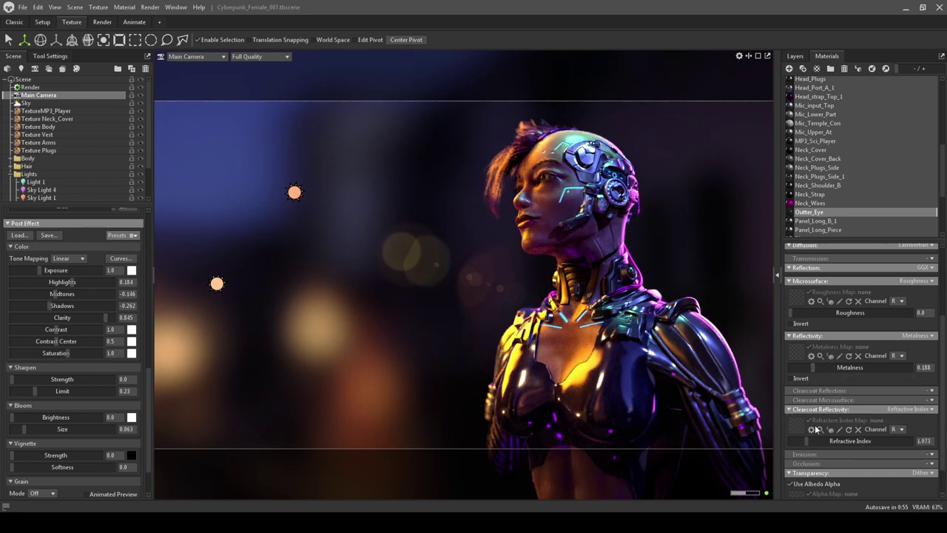
scroll(817, 430, "down", 1)
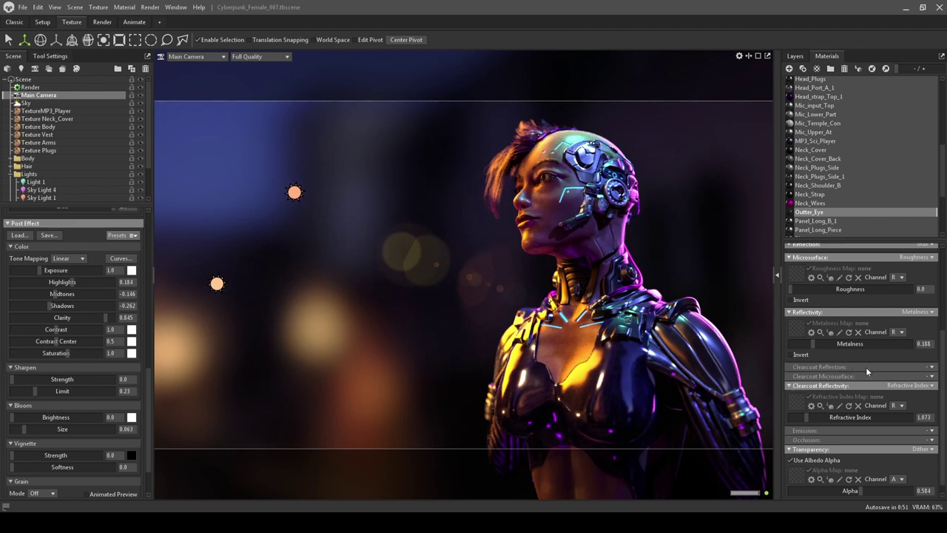
left_click(932, 367)
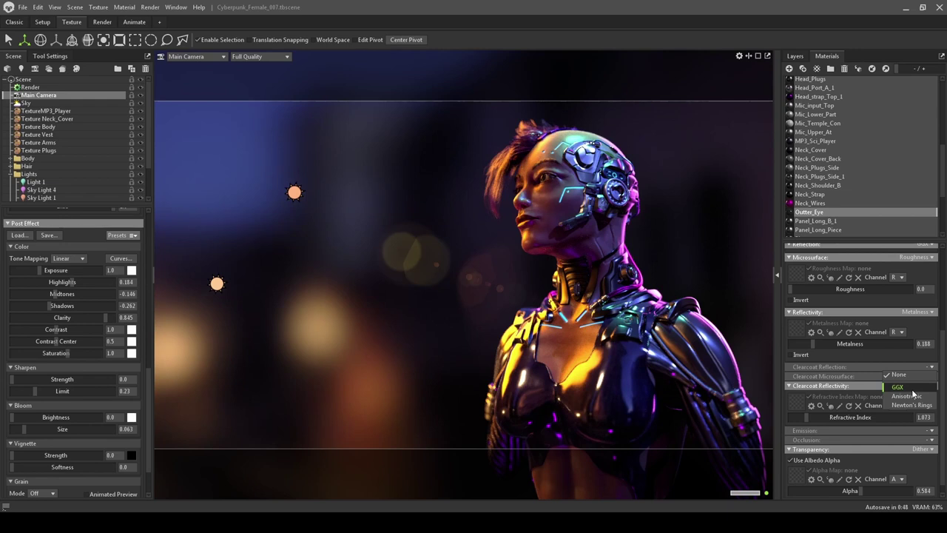
left_click(914, 393)
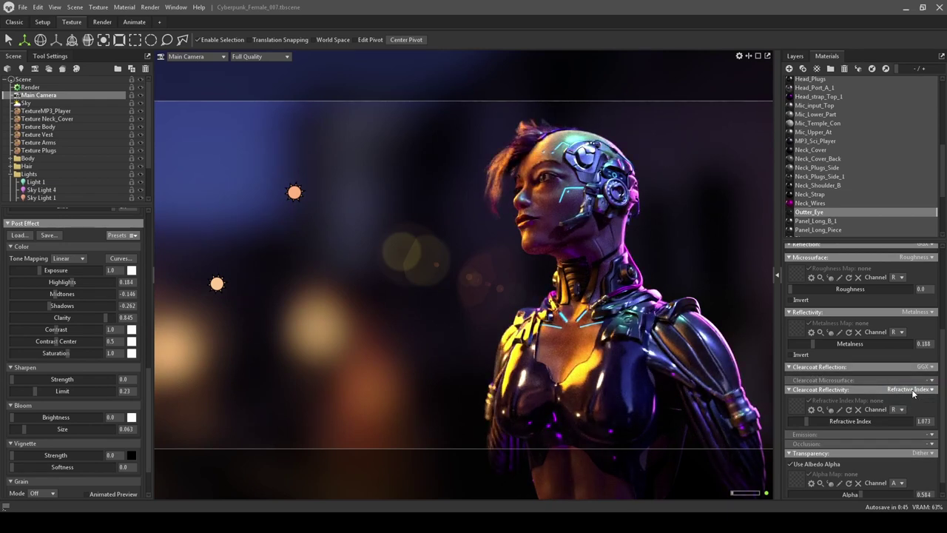
left_click(818, 420)
left_click_drag(820, 422, 890, 422)
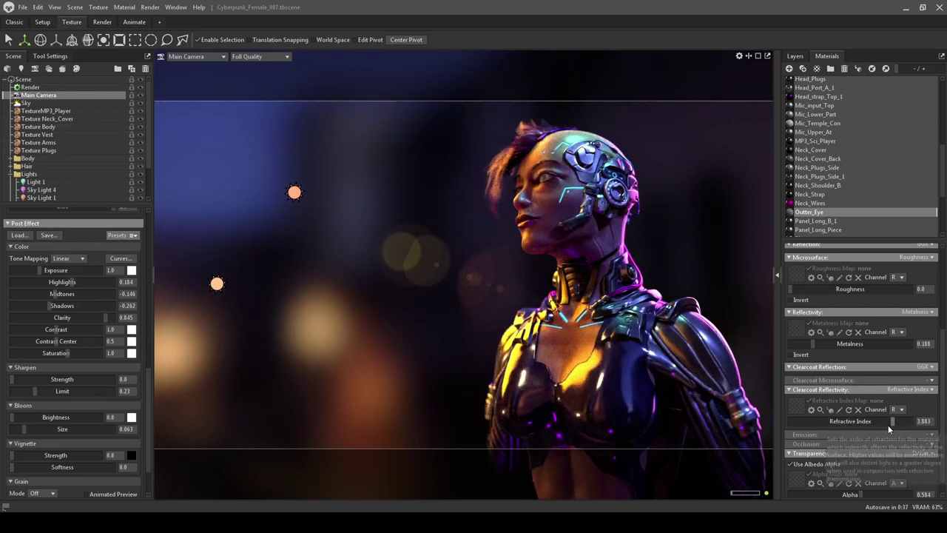
left_click_drag(879, 428, 862, 422)
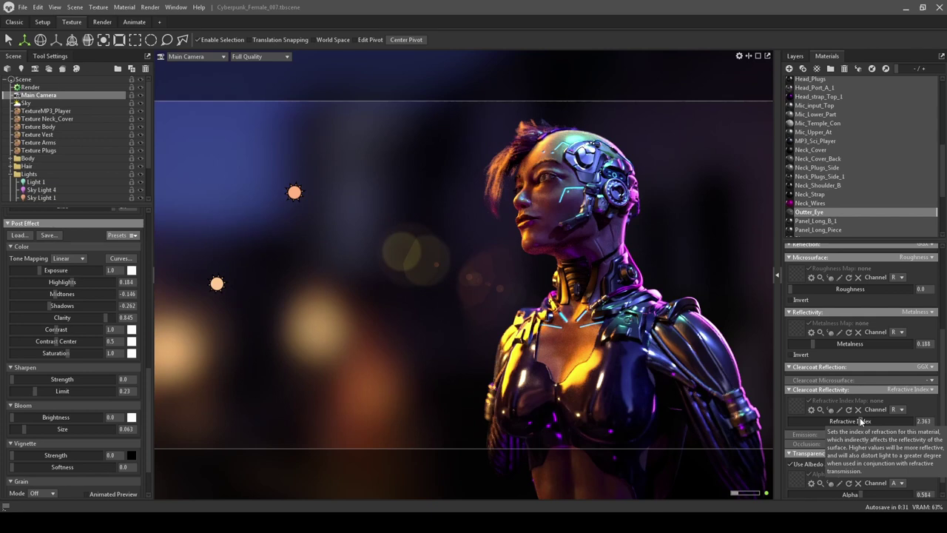
left_click_drag(860, 417, 817, 418)
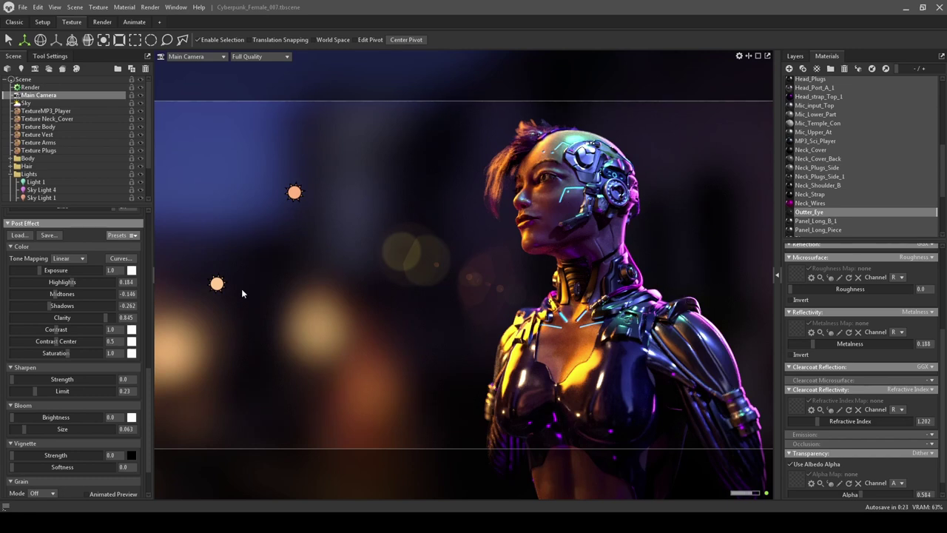
Set post effect highlights to about 0.35, midtones 0.029 and shadows -0.097, and reframe the bust slightly in the Main Camera
left_click_drag(48, 303, 79, 282)
mouse_move(57, 294)
left_mouse_down()
mouse_move(77, 294)
mouse_move(64, 293)
left_mouse_up()
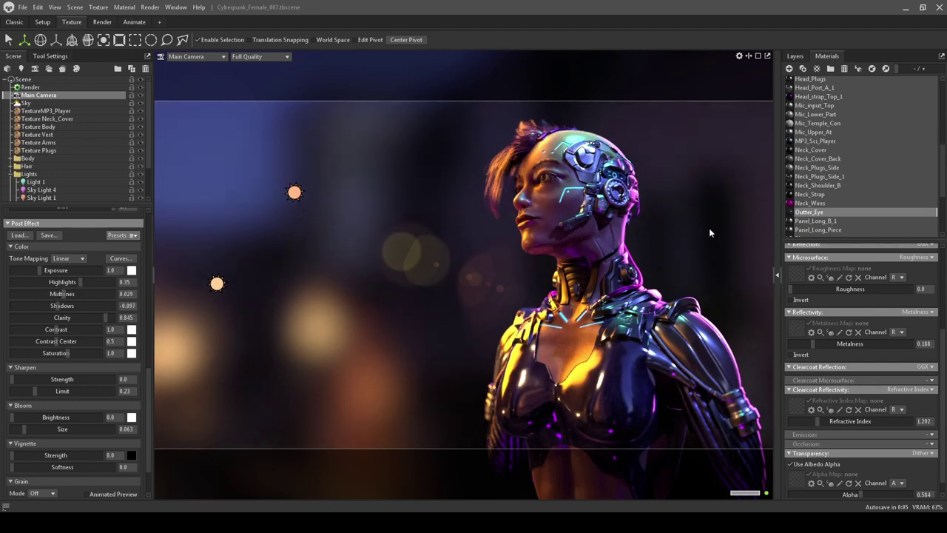
left_click_drag(709, 231, 717, 227)
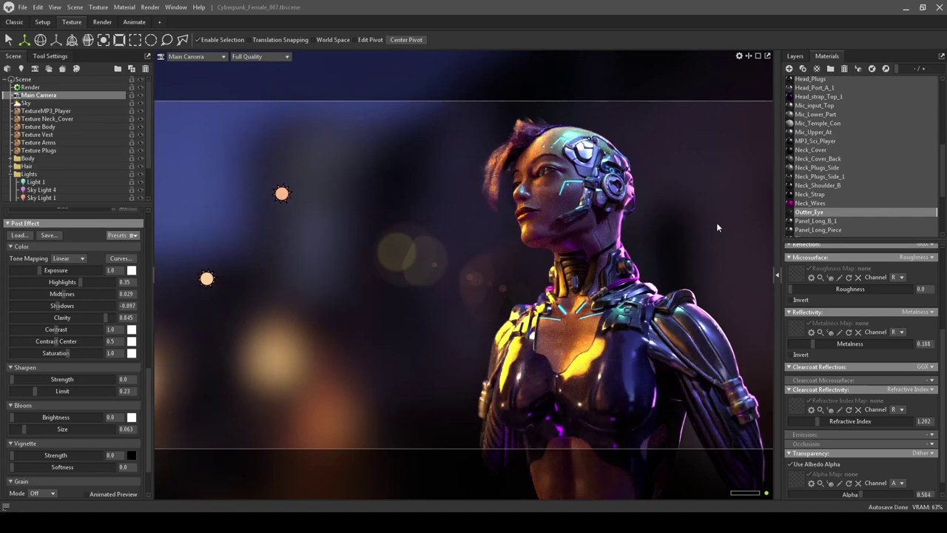
left_click_drag(714, 262, 703, 244)
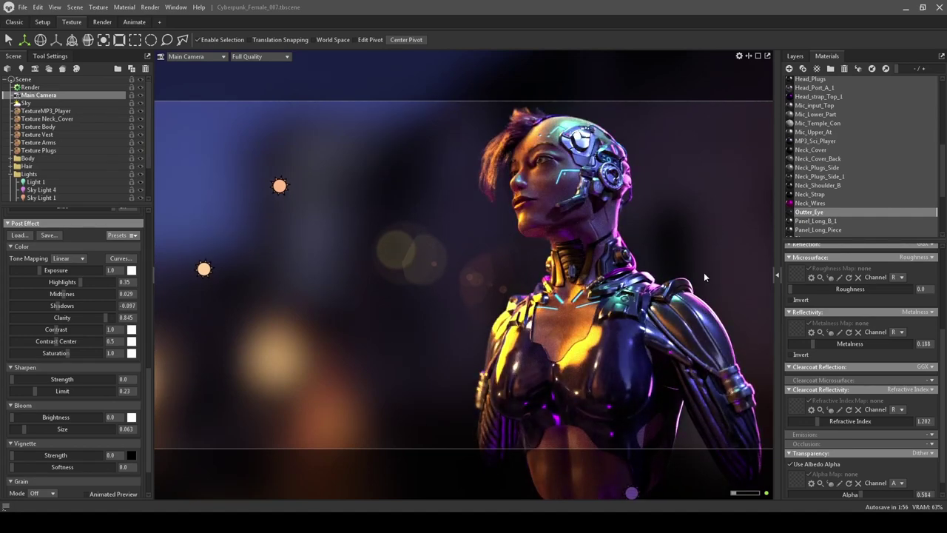
left_click_drag(704, 278, 722, 250)
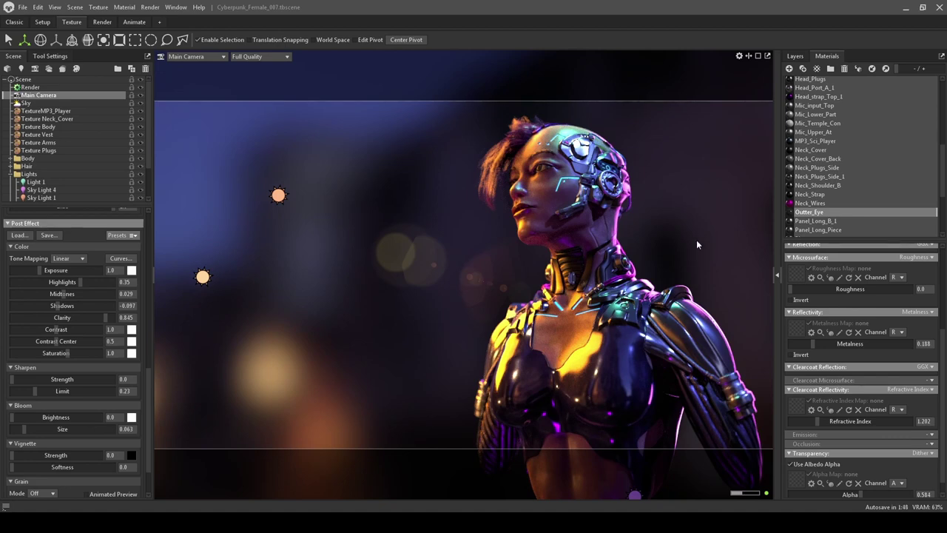
left_click_drag(693, 239, 699, 238)
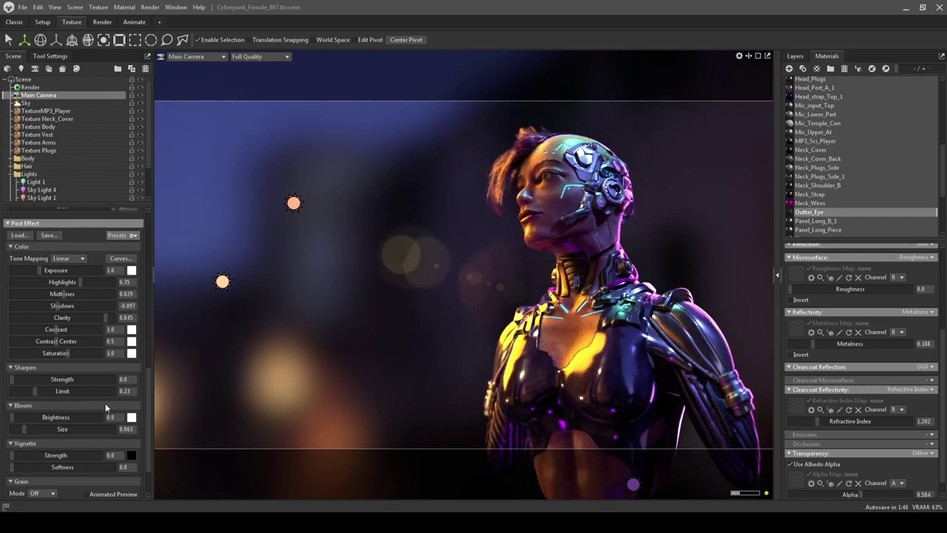
Try a sharpen strength of 10, and set both sharpen strength and limit to 0
scroll(102, 401, "down", 2)
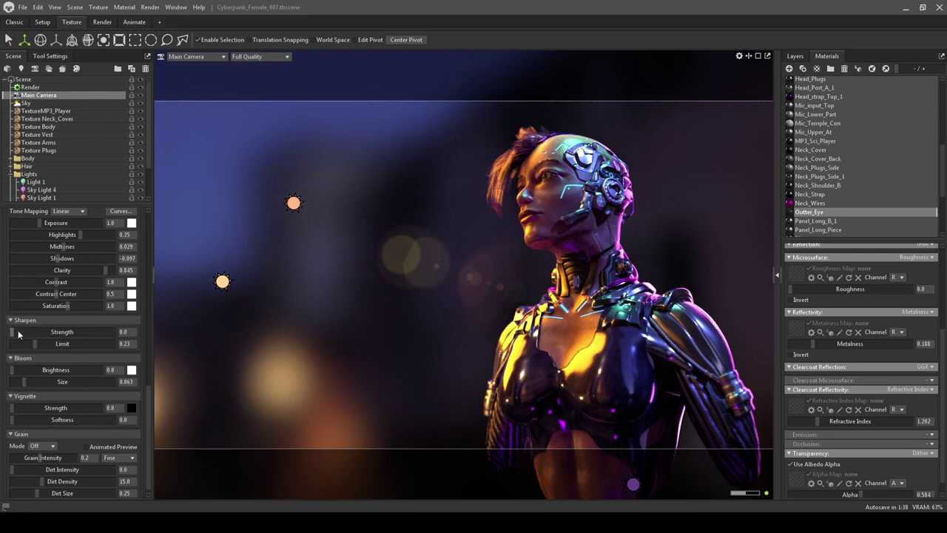
left_click_drag(19, 335, 115, 345)
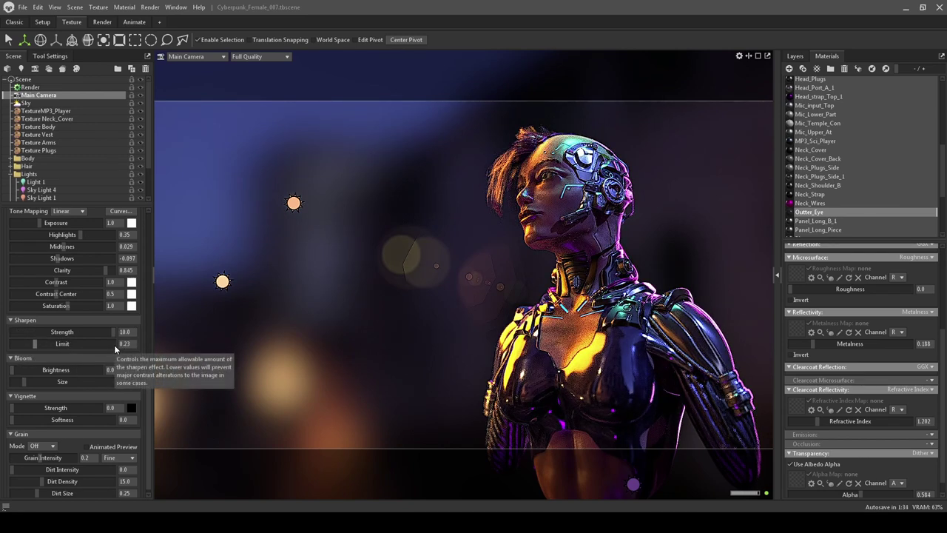
left_click_drag(37, 345, 3, 336)
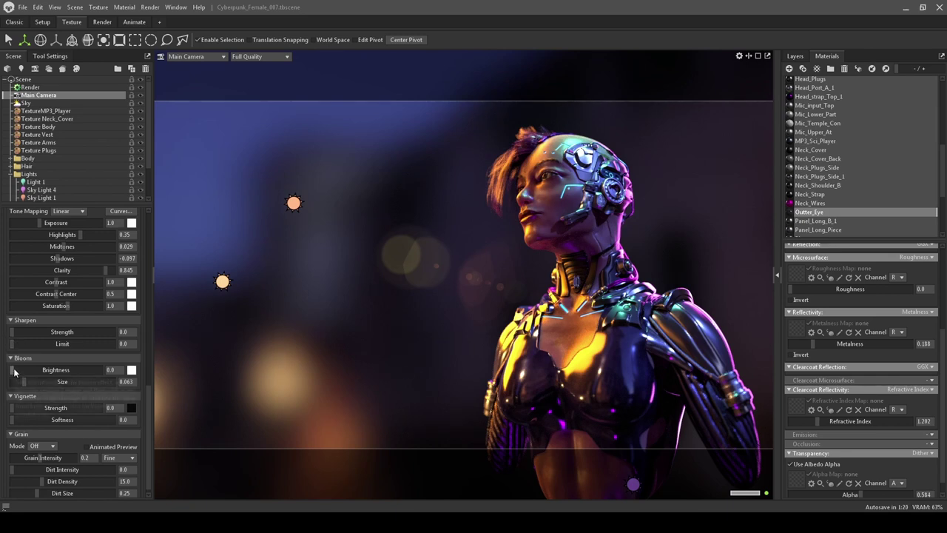
Set bloom brightness to about 0.045 and size to 0.044, and vignette softness to about 0.773 with strength 0
left_click_drag(18, 371, 40, 369)
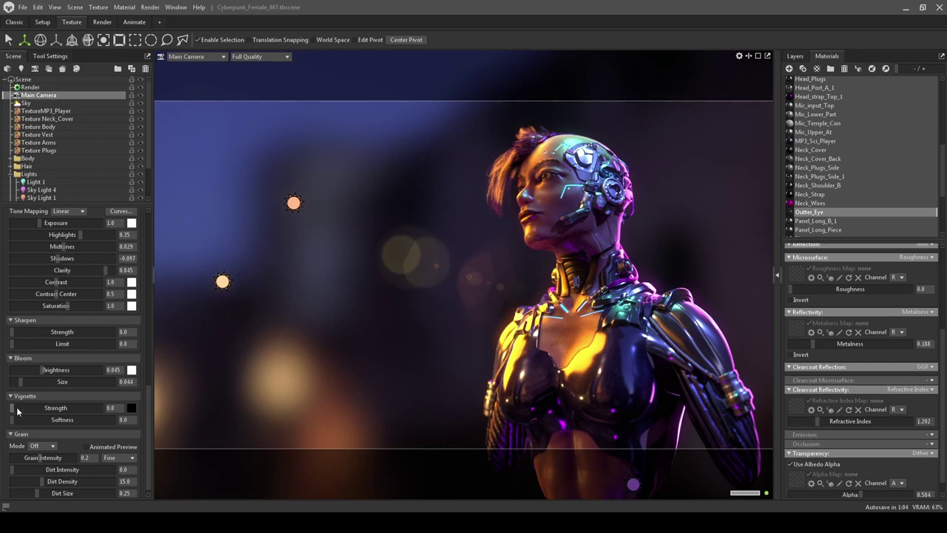
mouse_move(18, 409)
left_mouse_down()
mouse_move(159, 410)
mouse_move(42, 420)
mouse_move(72, 418)
mouse_move(27, 407)
mouse_move(89, 409)
mouse_move(4, 399)
left_mouse_up()
Enable Film grain with an intensity of about 0.041 and a dirt size of about 0.049
scroll(72, 432, "down", 1)
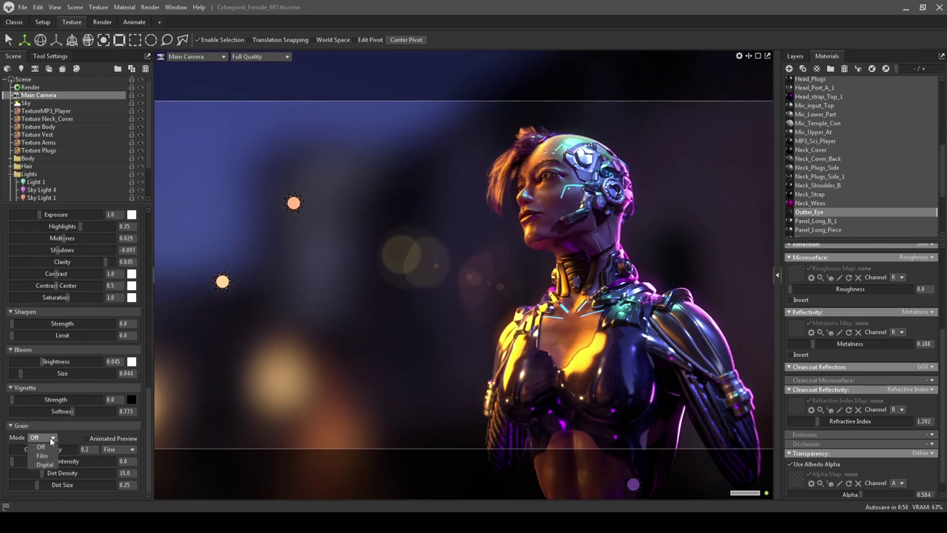
left_click(42, 455)
left_click_drag(49, 449, 18, 484)
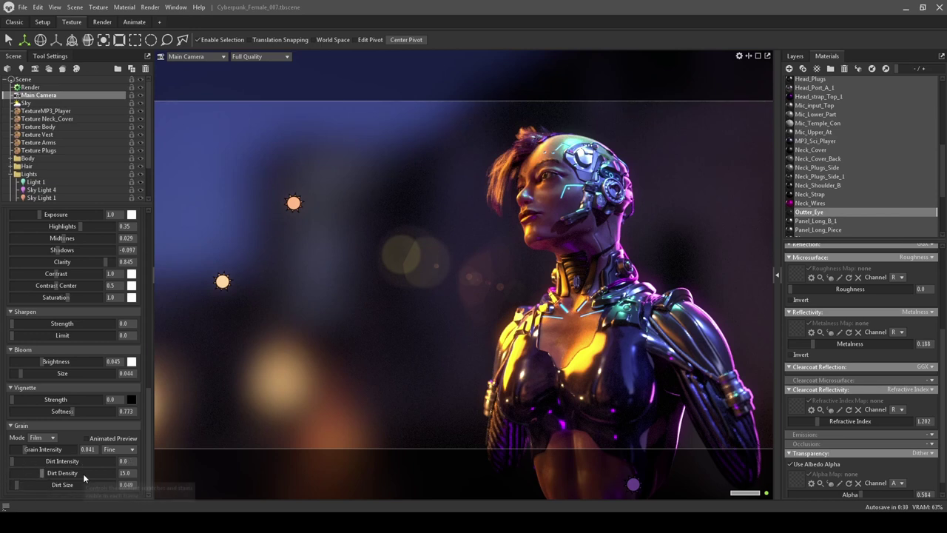
Try a stronger lens flare on the Main Camera and set its strength back to 0.01
left_click_drag(150, 404, 139, 307)
scroll(139, 307, "up", 3)
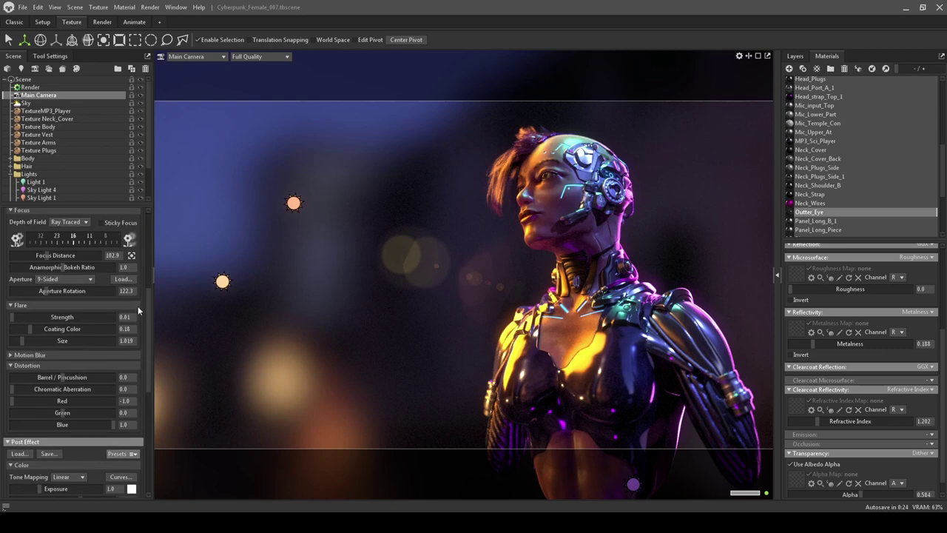
left_click_drag(12, 334, 54, 332)
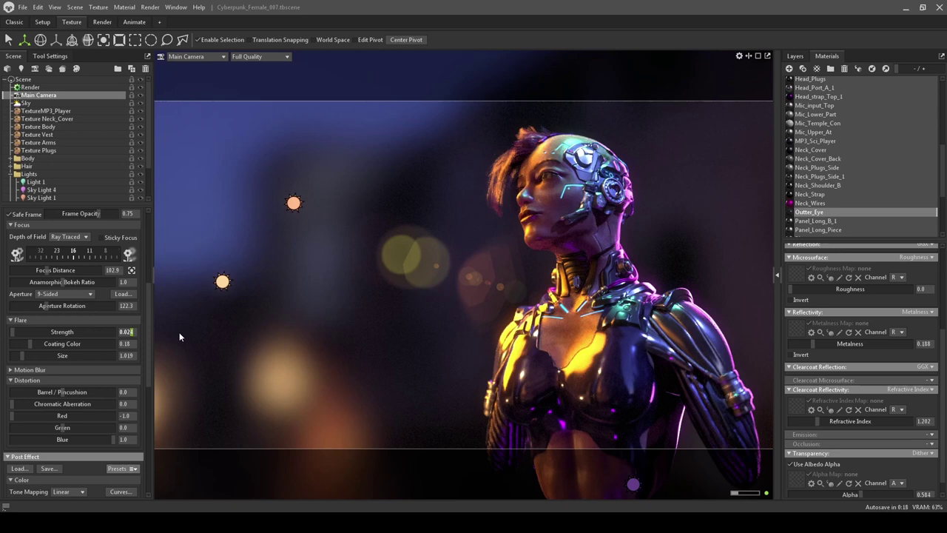
key("BackSpace")
key("BackSpace")
type("1")
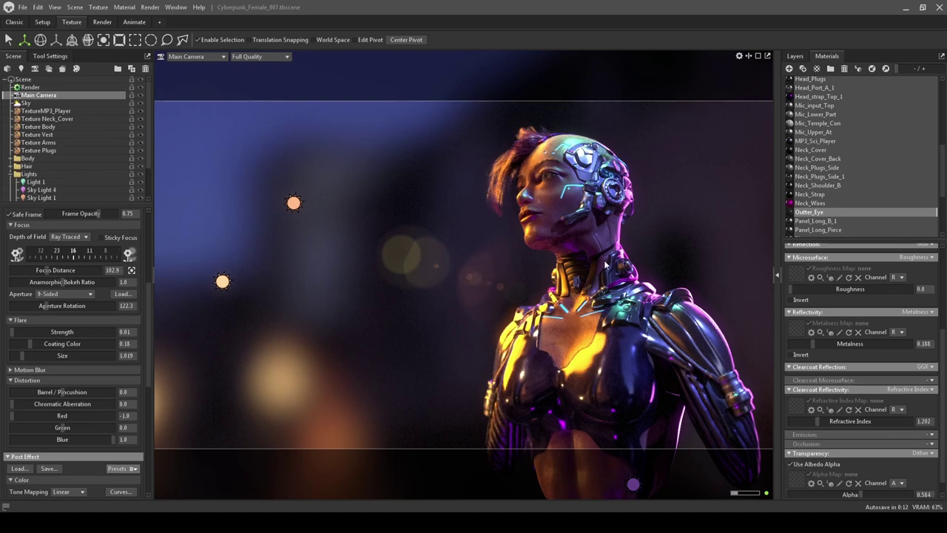
Recompose the Main Camera view so the bust sits slightly lower within the safe frame
left_click_drag(663, 242, 660, 241)
middle_click_drag(660, 241, 659, 258)
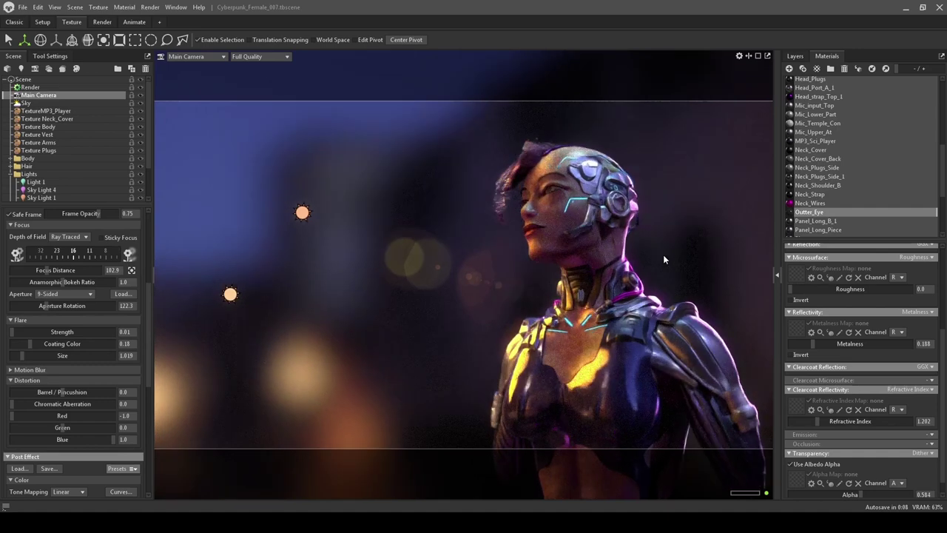
left_click_drag(664, 260, 658, 259)
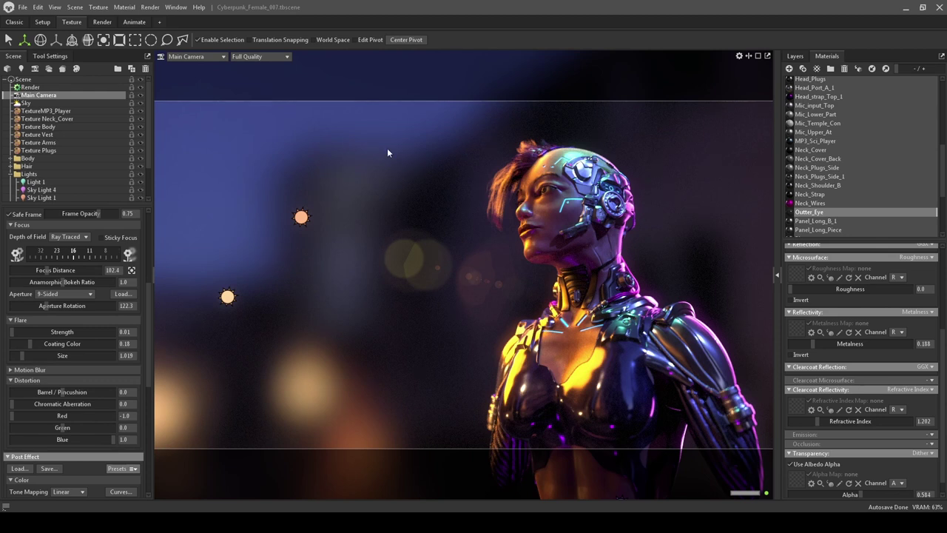
Turn off the viewport's guide icons for lights and cameras, and switch to the Render workspace
left_click(739, 57)
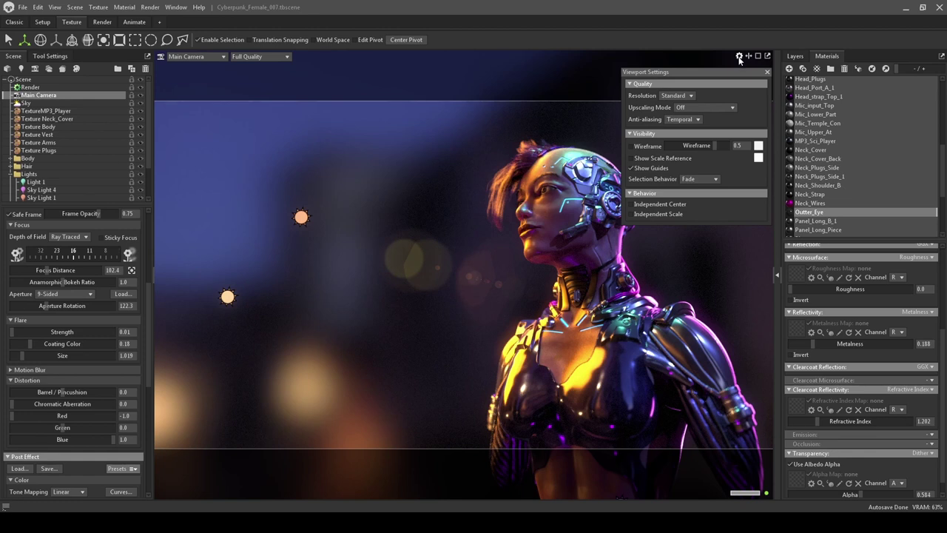
left_click(633, 169)
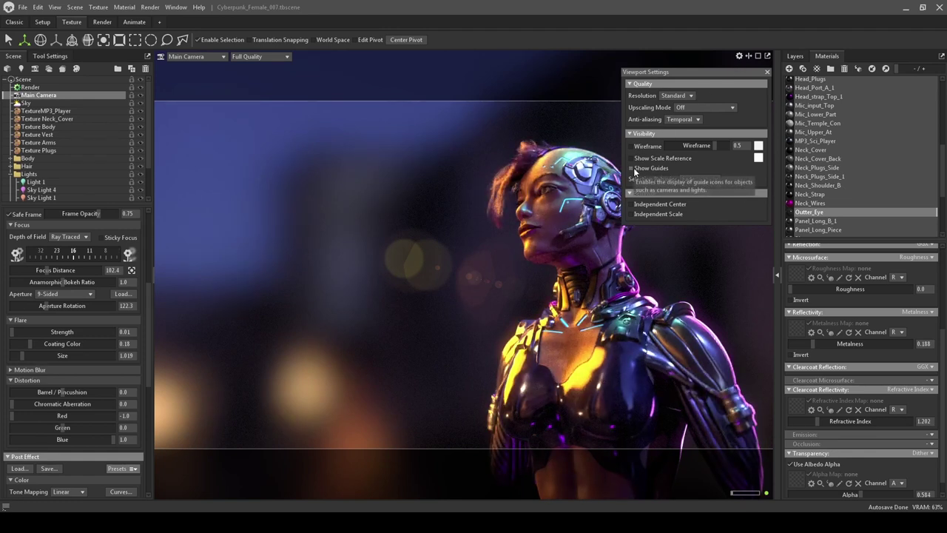
left_click(767, 73)
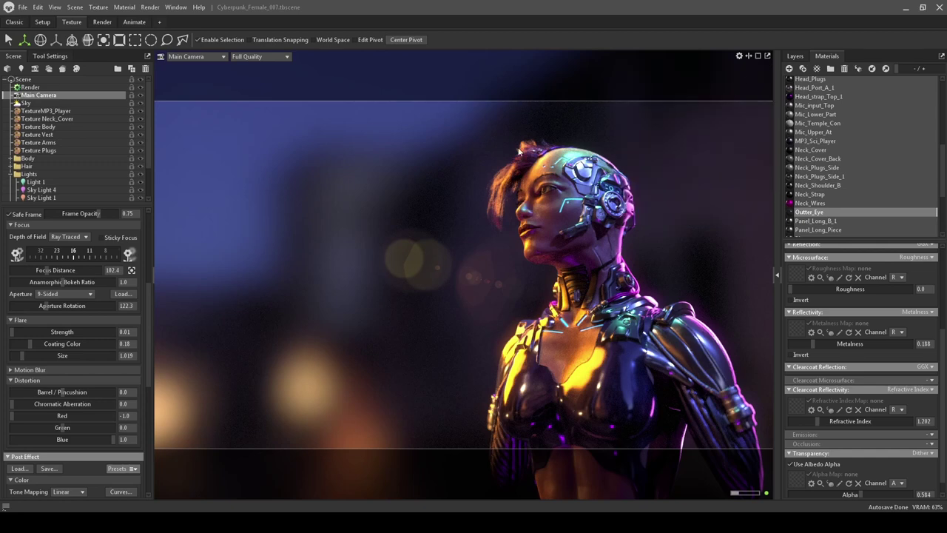
left_click(102, 21)
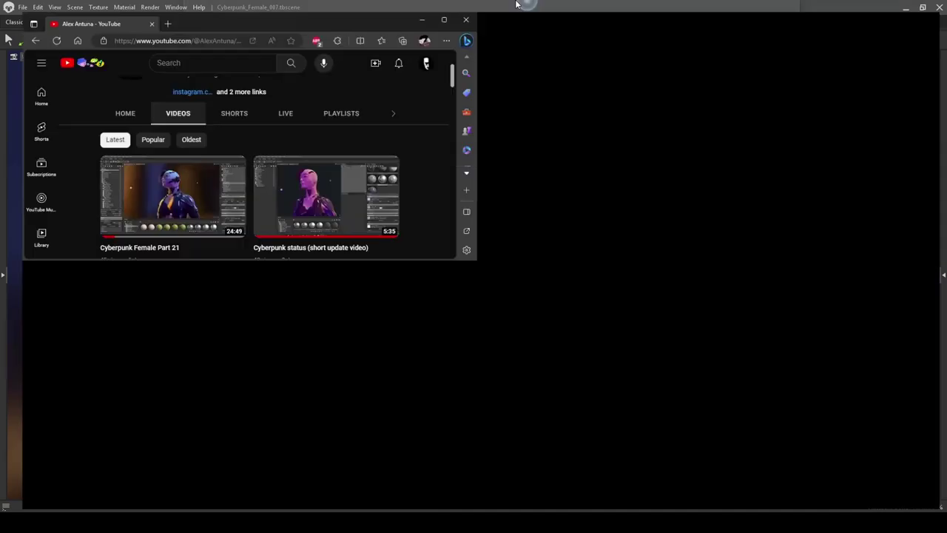
Look through the earlier Cyberpunk Female episodes in the YouTube channel's video list, from the newest back to WIP Part 1
scroll(447, 252, "down", 1)
scroll(448, 251, "down", 8)
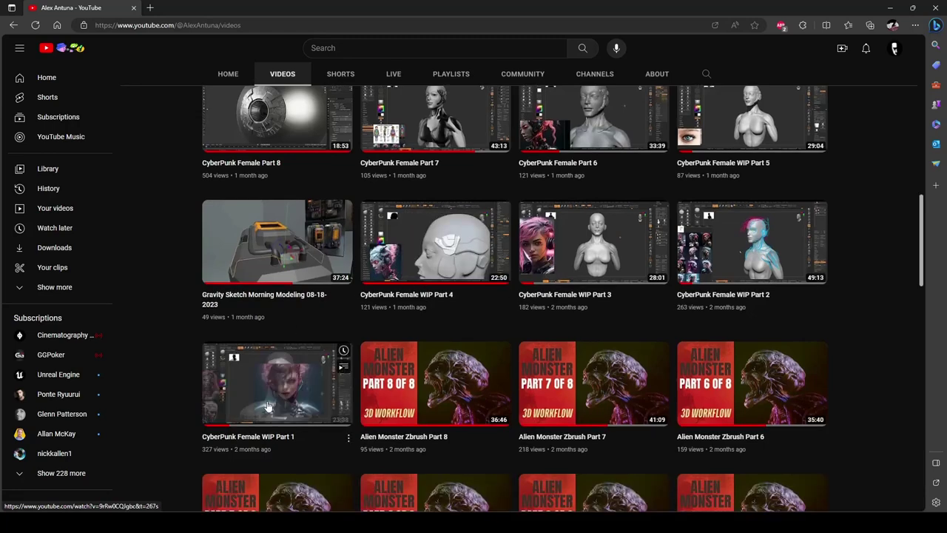
scroll(735, 267, "up", 1)
scroll(735, 267, "up", 2)
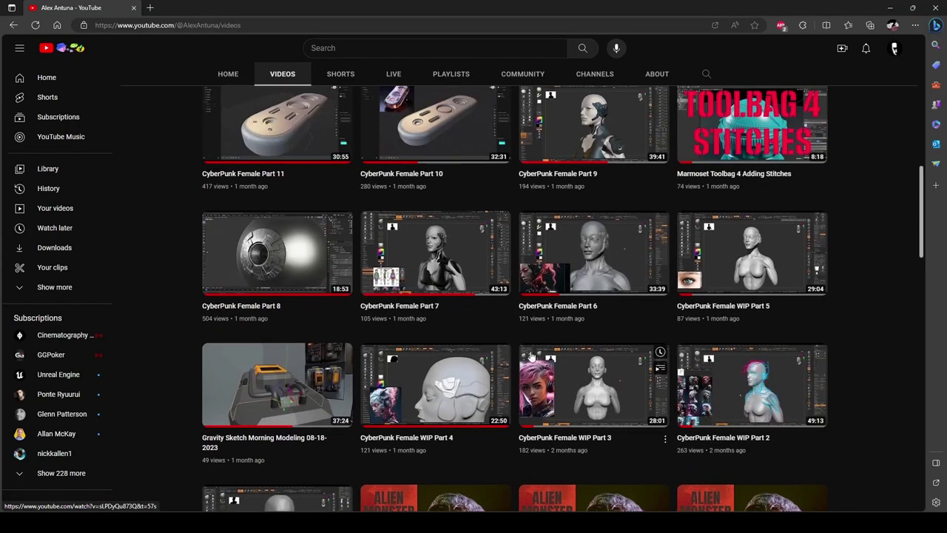
scroll(402, 270, "up", 3)
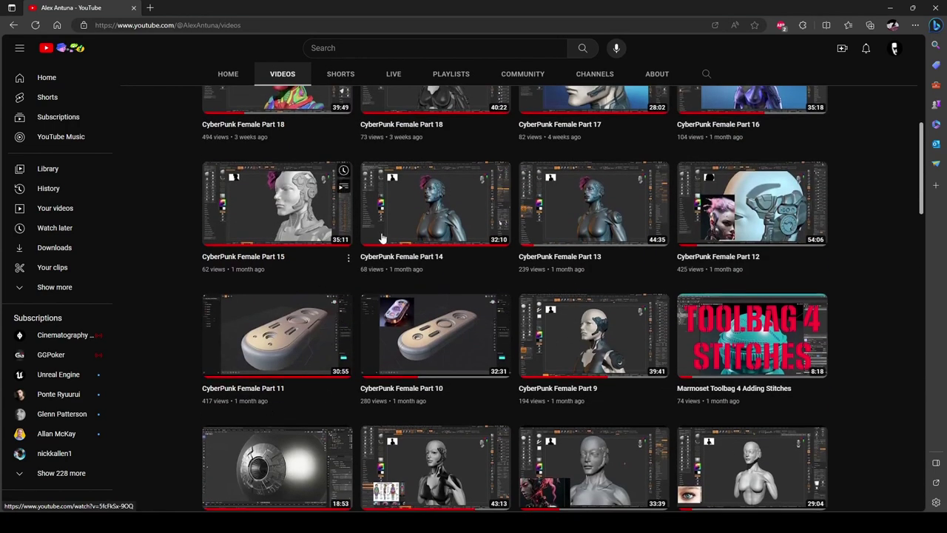
scroll(452, 360, "up", 3)
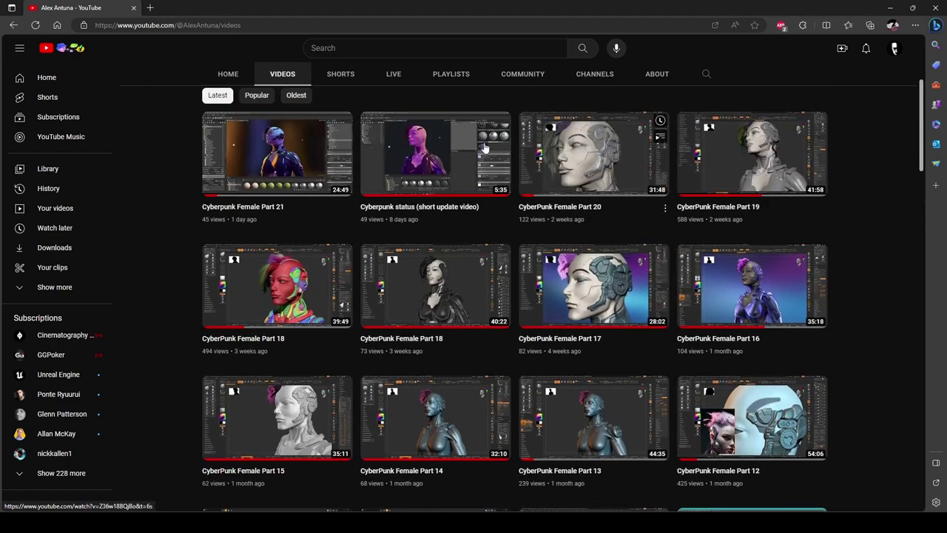
scroll(571, 205, "up", 3)
scroll(529, 131, "down", 3)
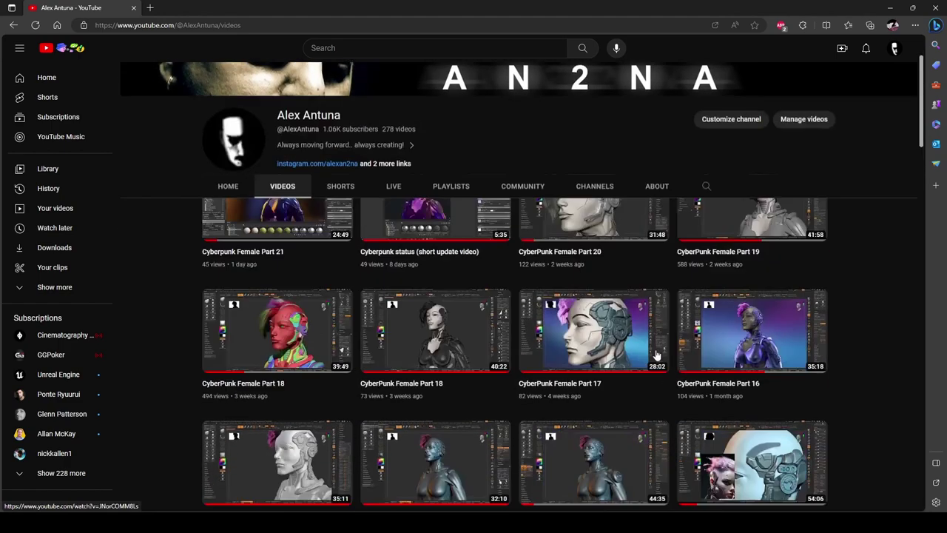
scroll(275, 259, "up", 1)
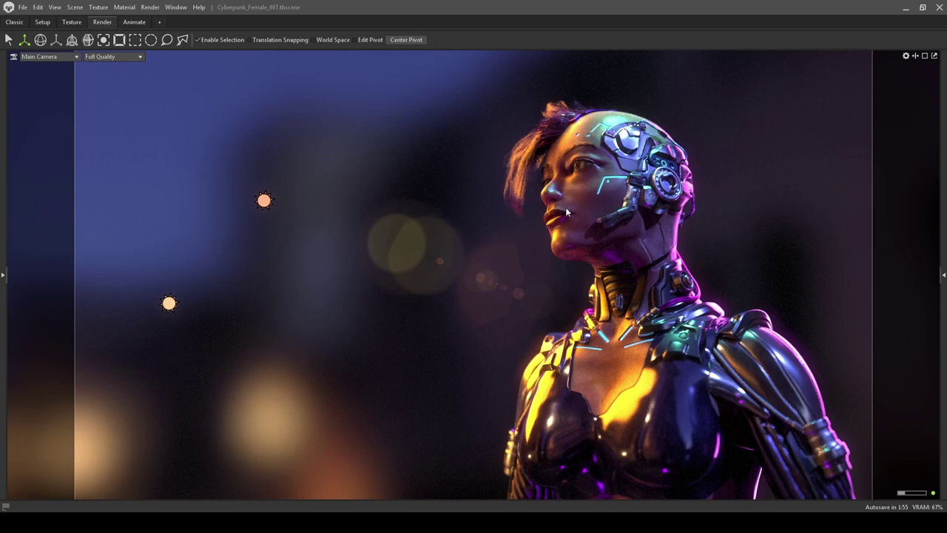
Switch back to Marmoset Toolbag and turn off Show Guides for the Render workspace's Main Camera viewport
left_click(906, 55)
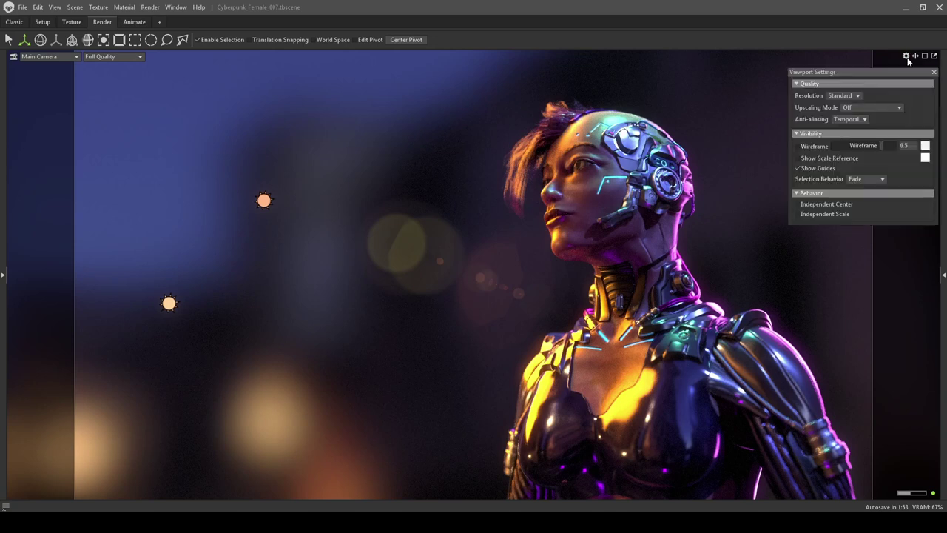
left_click(799, 168)
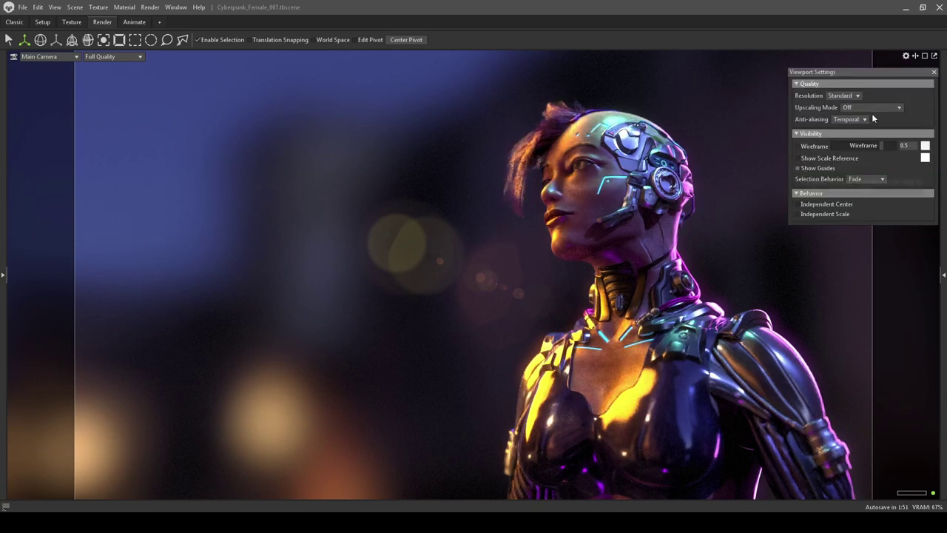
left_click(933, 73)
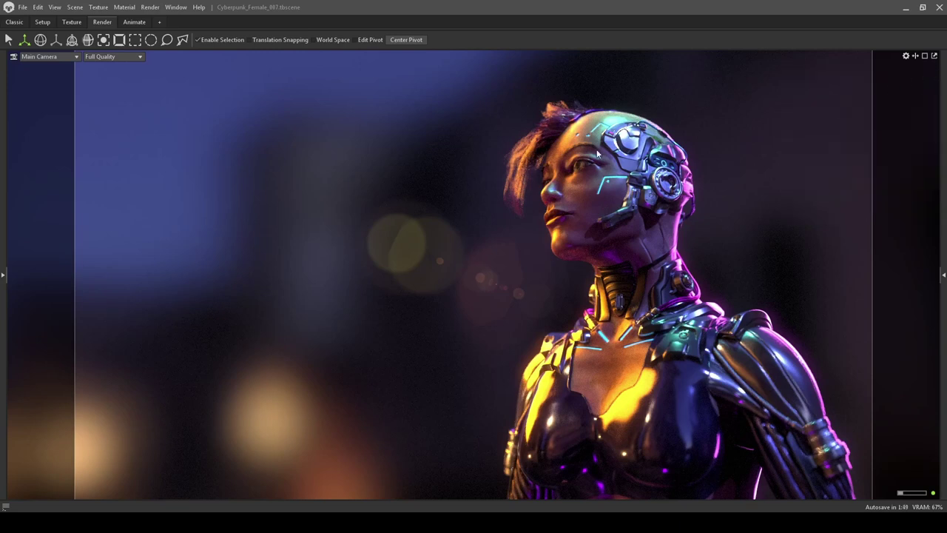